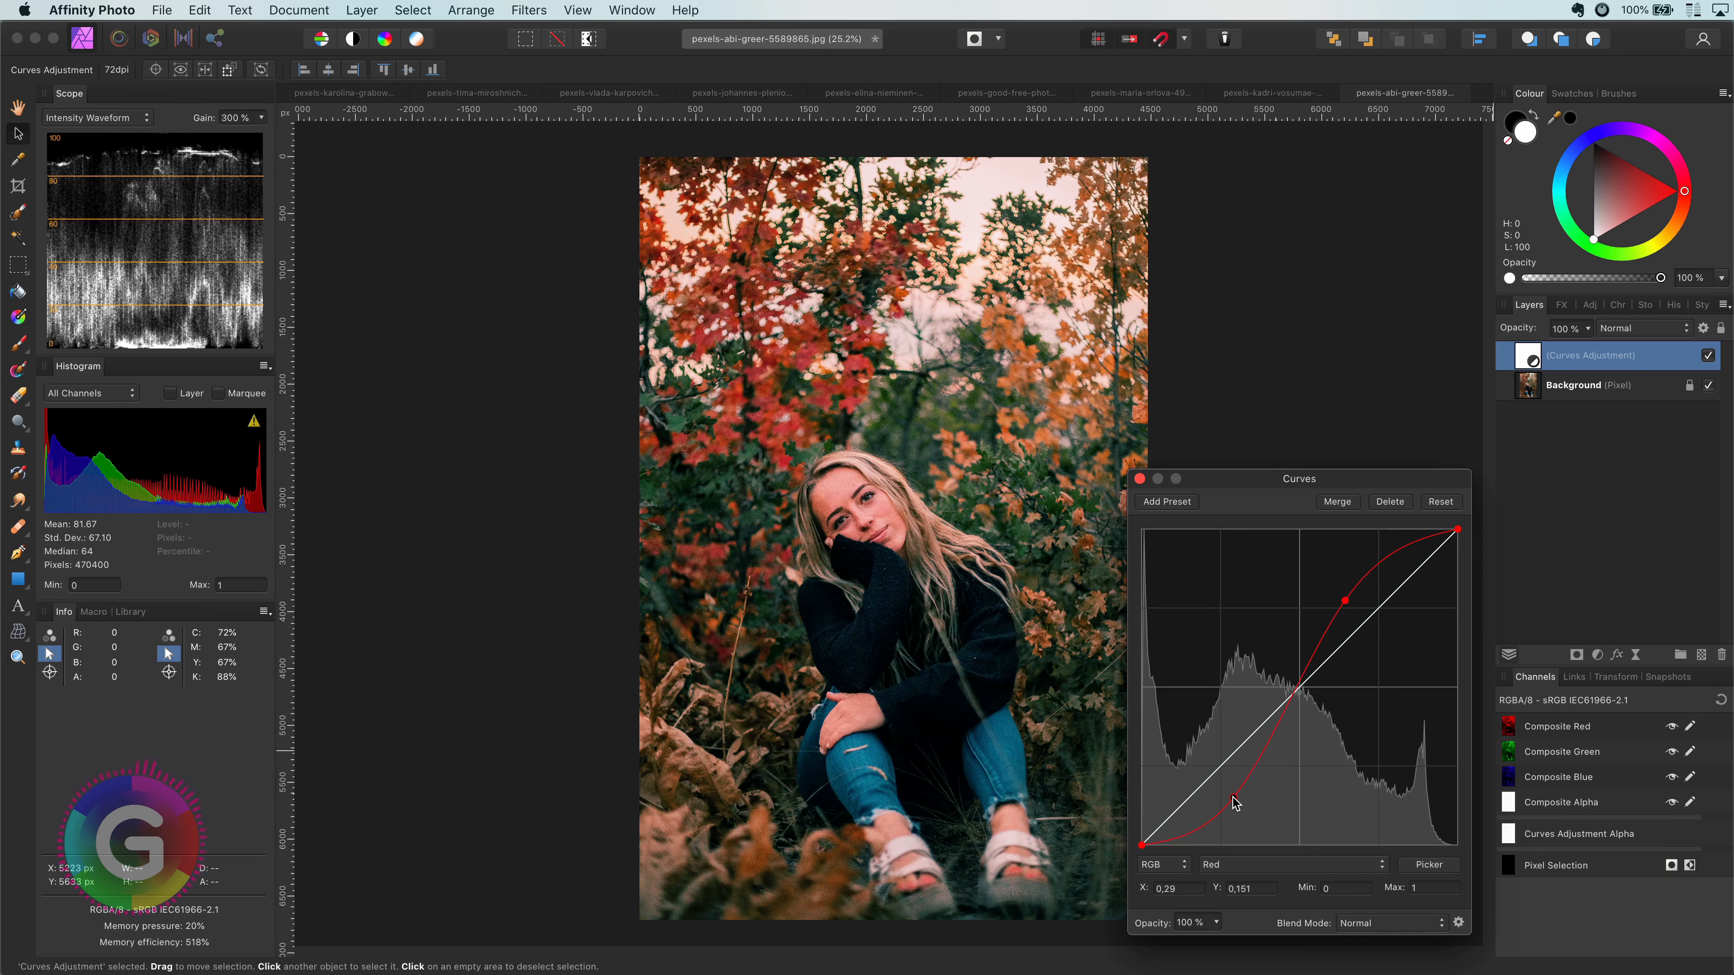
- Set the red curve's lower point to about 0.288, 0.159 and shape the green curve into a gentle S with its upper point near 0.722, 0.793
{"action": "left_click_drag", "start_coordinate": [1234, 800], "coordinate": [1232, 795]}
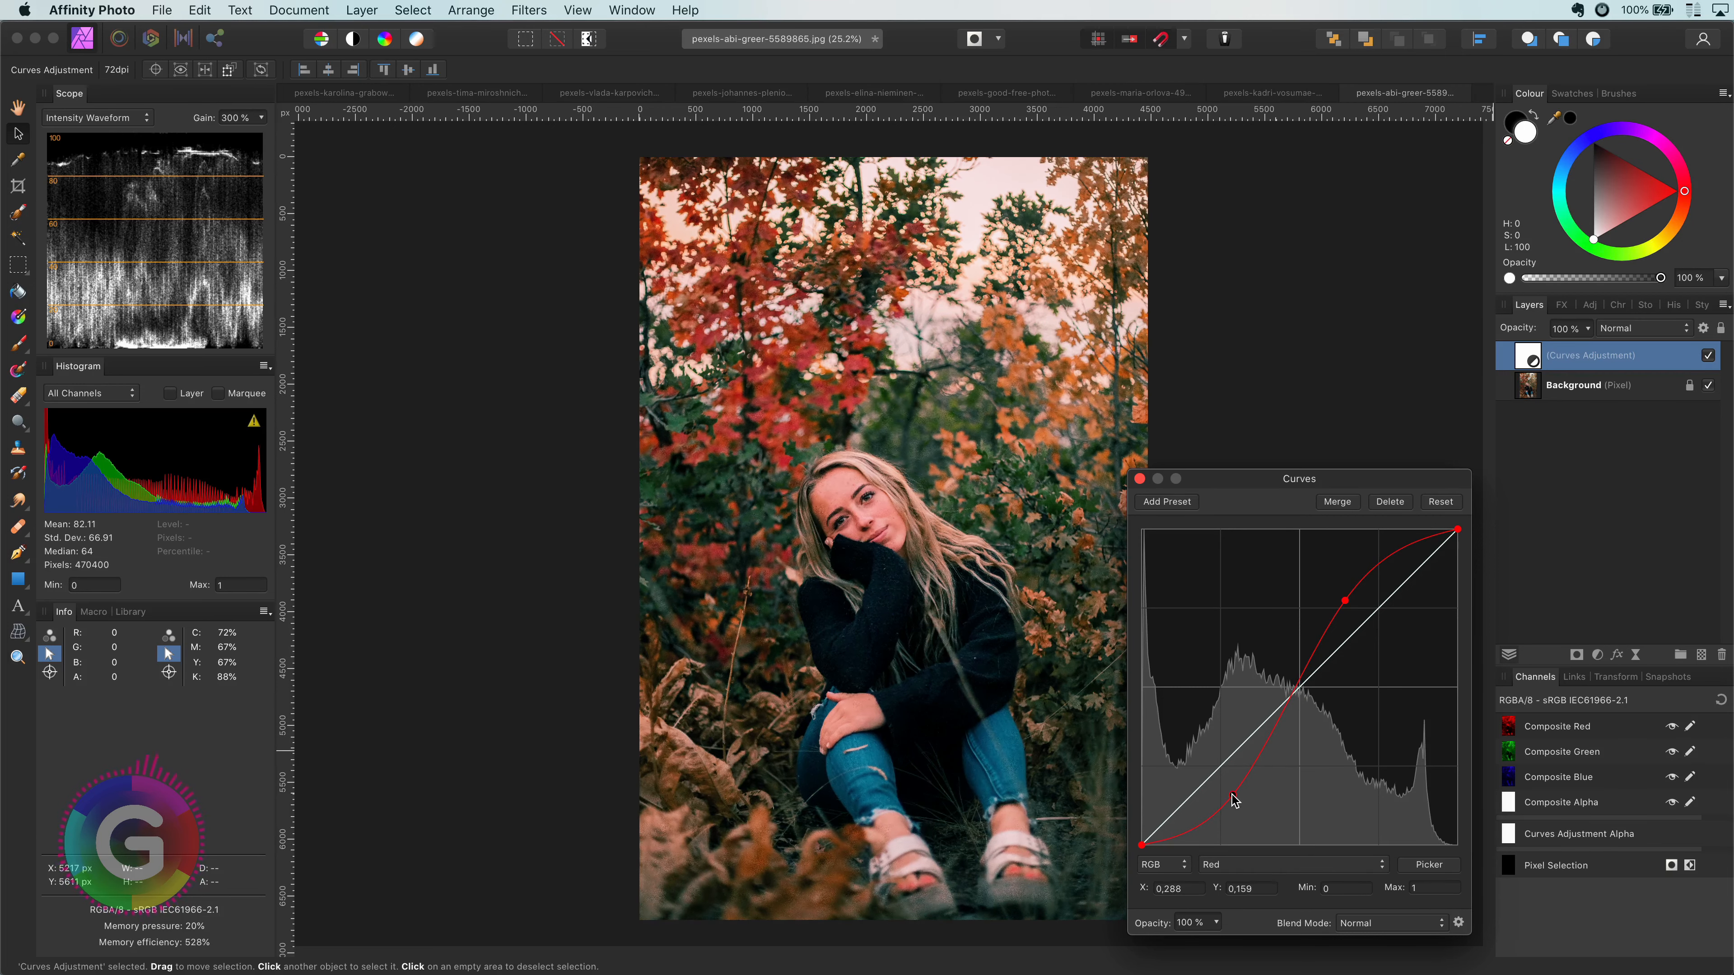
{"action": "left_click", "coordinate": [1310, 865]}
{"action": "left_click", "coordinate": [1270, 879]}
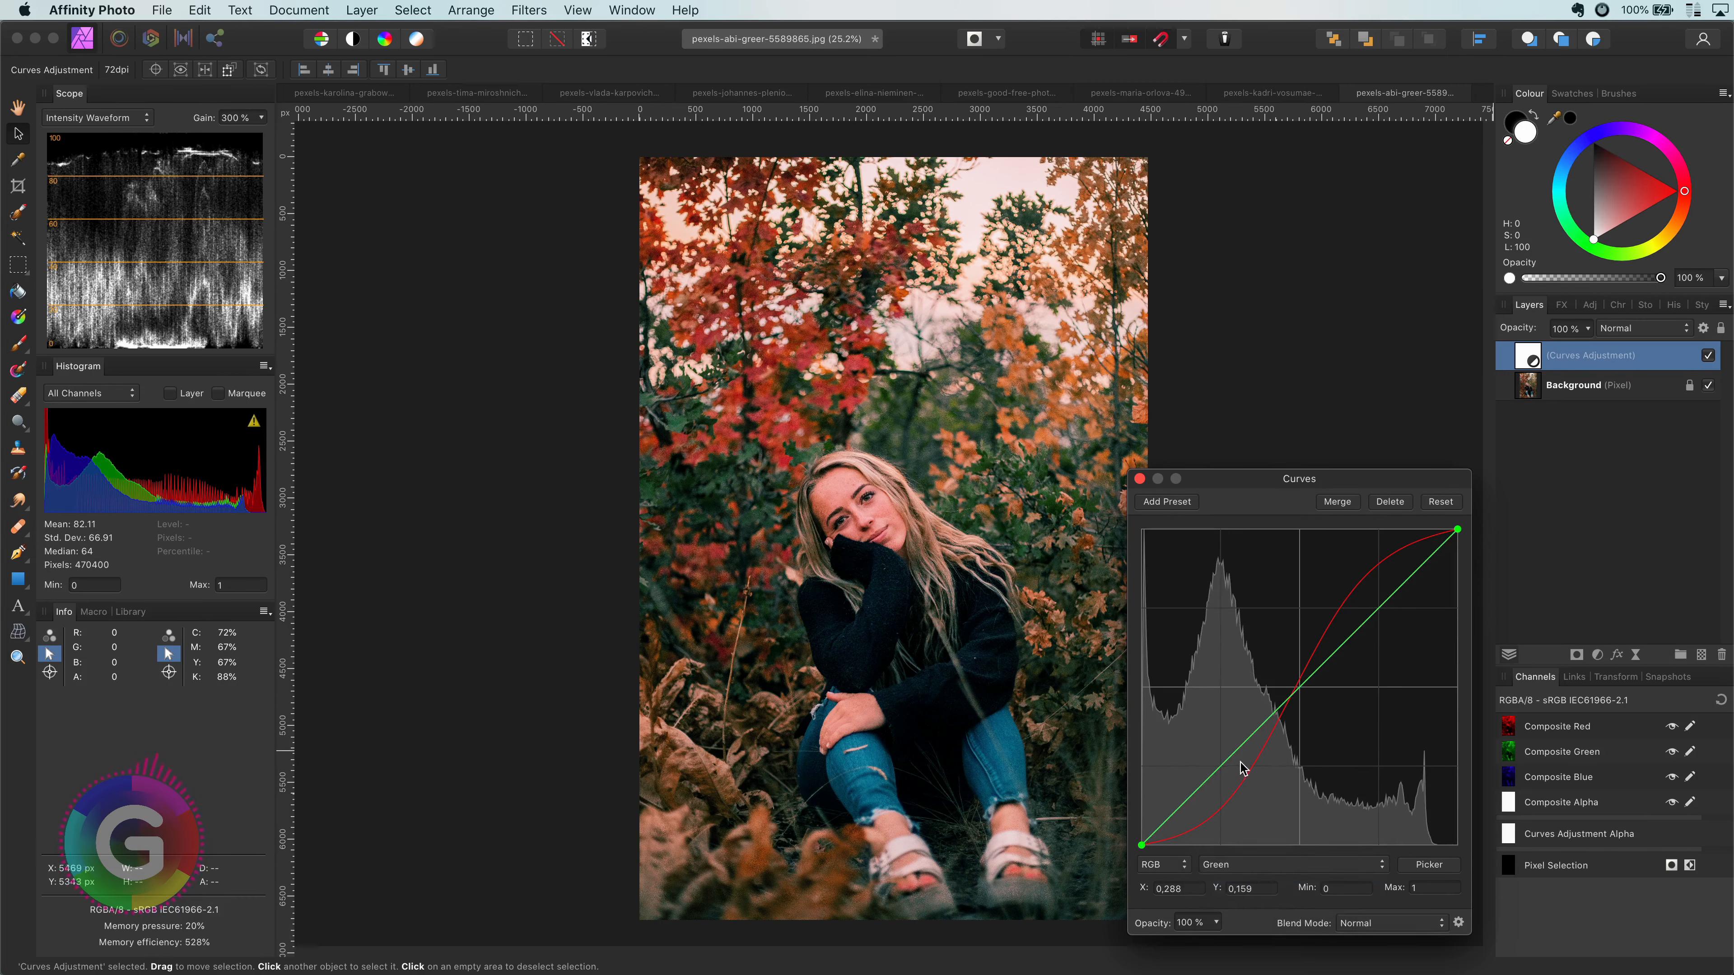
{"action": "left_click_drag", "start_coordinate": [1219, 774], "coordinate": [1215, 795]}
{"action": "left_click_drag", "start_coordinate": [1364, 638], "coordinate": [1372, 599]}
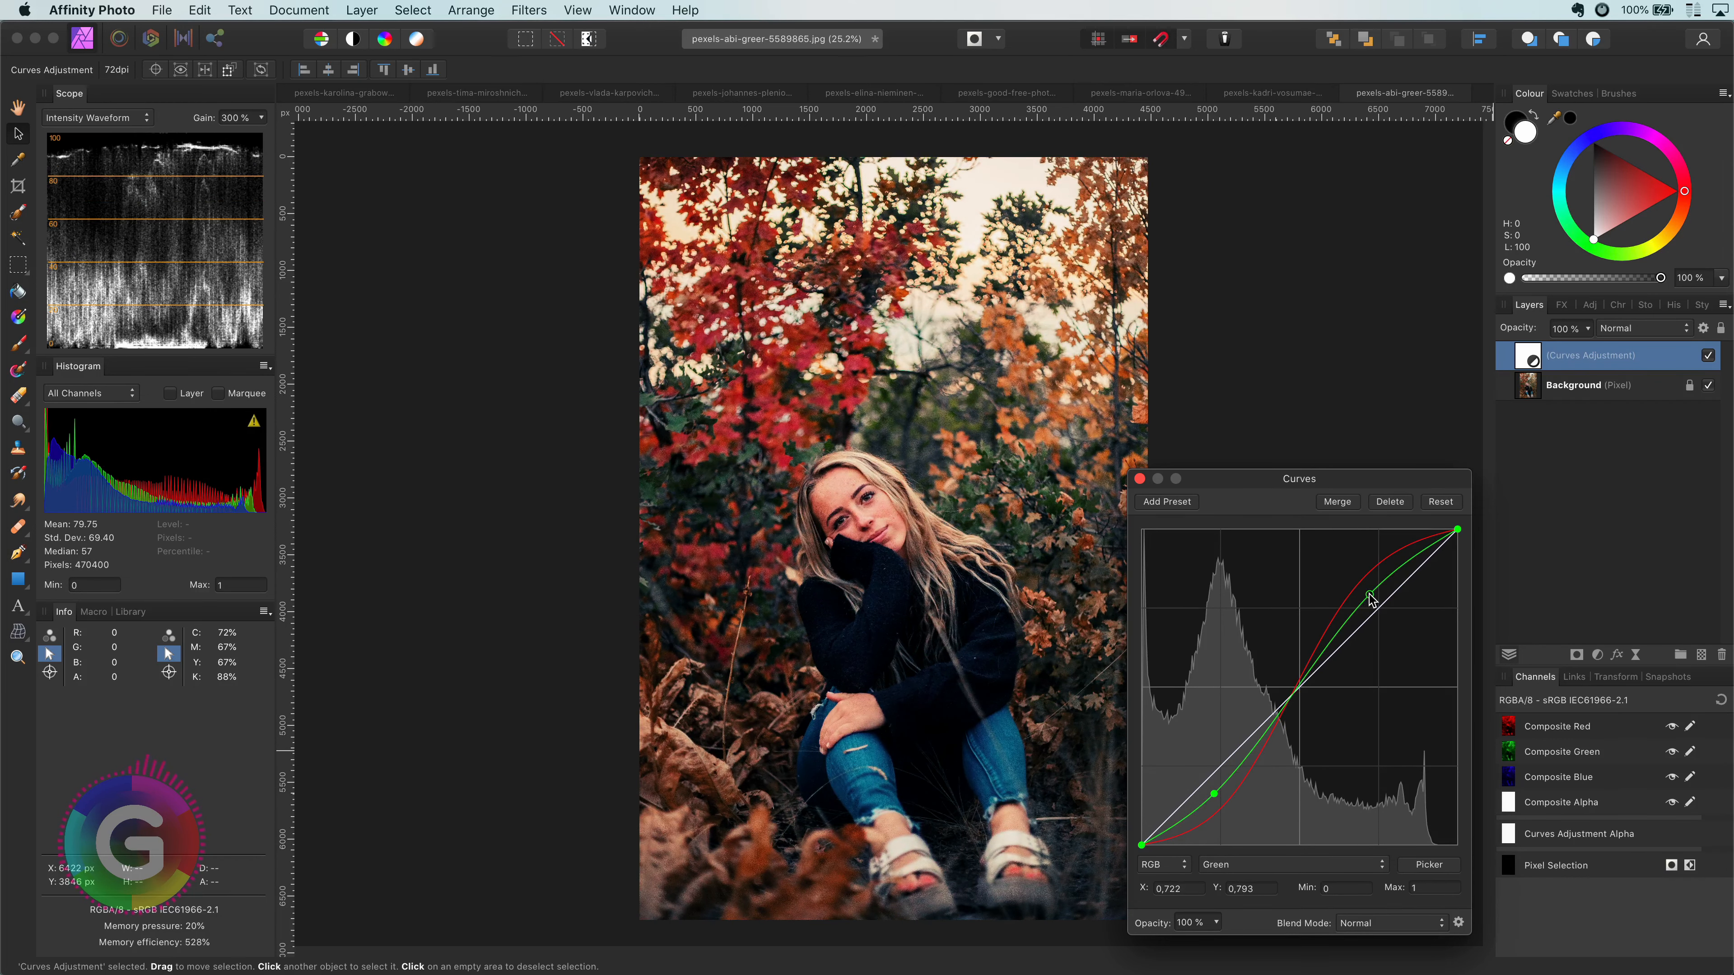
- Shape the blue curve into an inverse S, raising the shadows and lowering the highlights to about 0.723, 0.634, and close the Curves settings
{"action": "left_click", "coordinate": [1300, 868]}
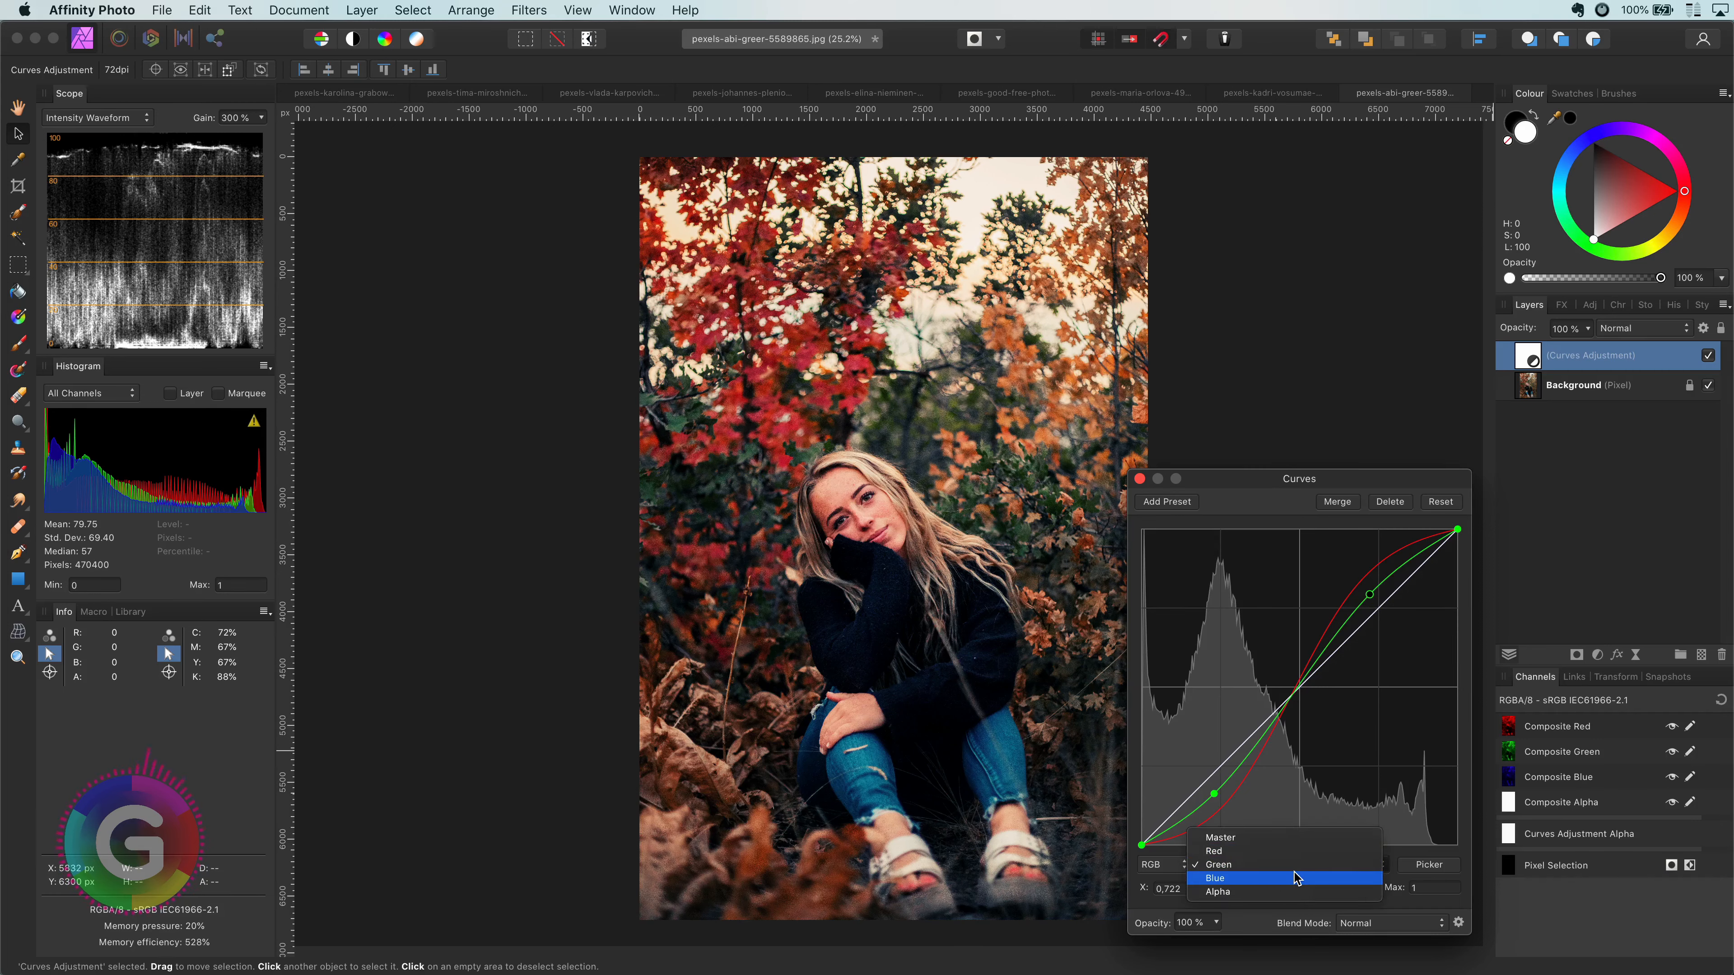
{"action": "left_click", "coordinate": [1297, 878]}
{"action": "left_click_drag", "start_coordinate": [1220, 774], "coordinate": [1207, 746]}
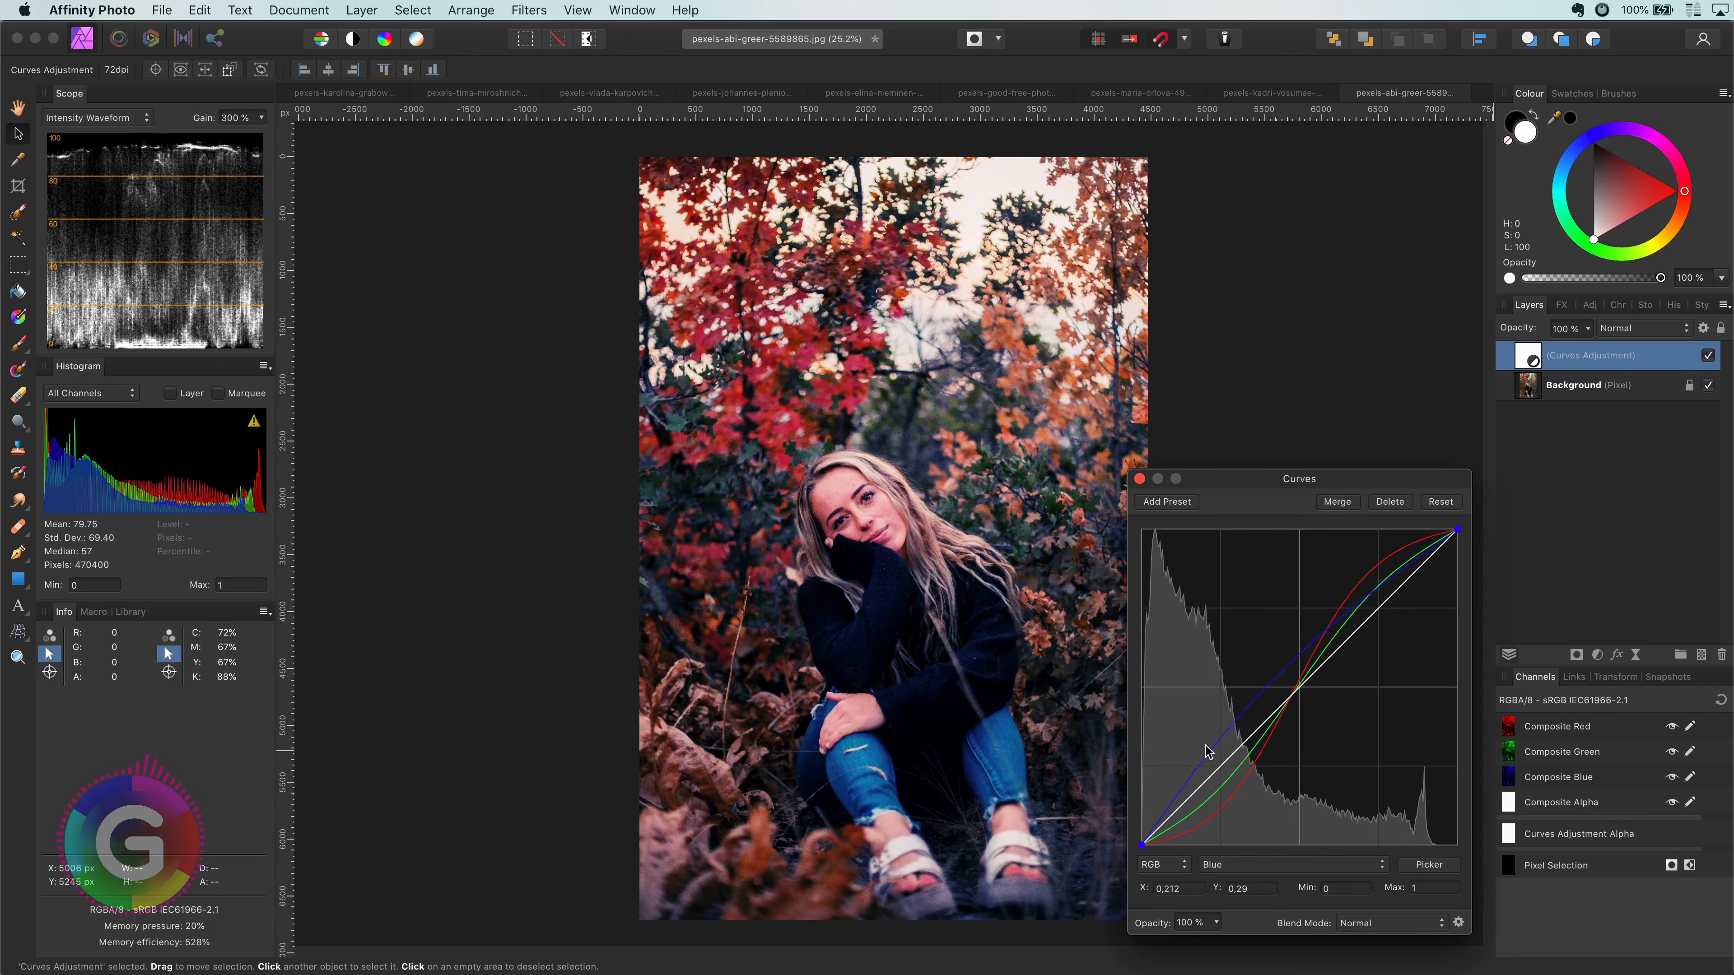
{"action": "left_click_drag", "start_coordinate": [1336, 643], "coordinate": [1372, 650]}
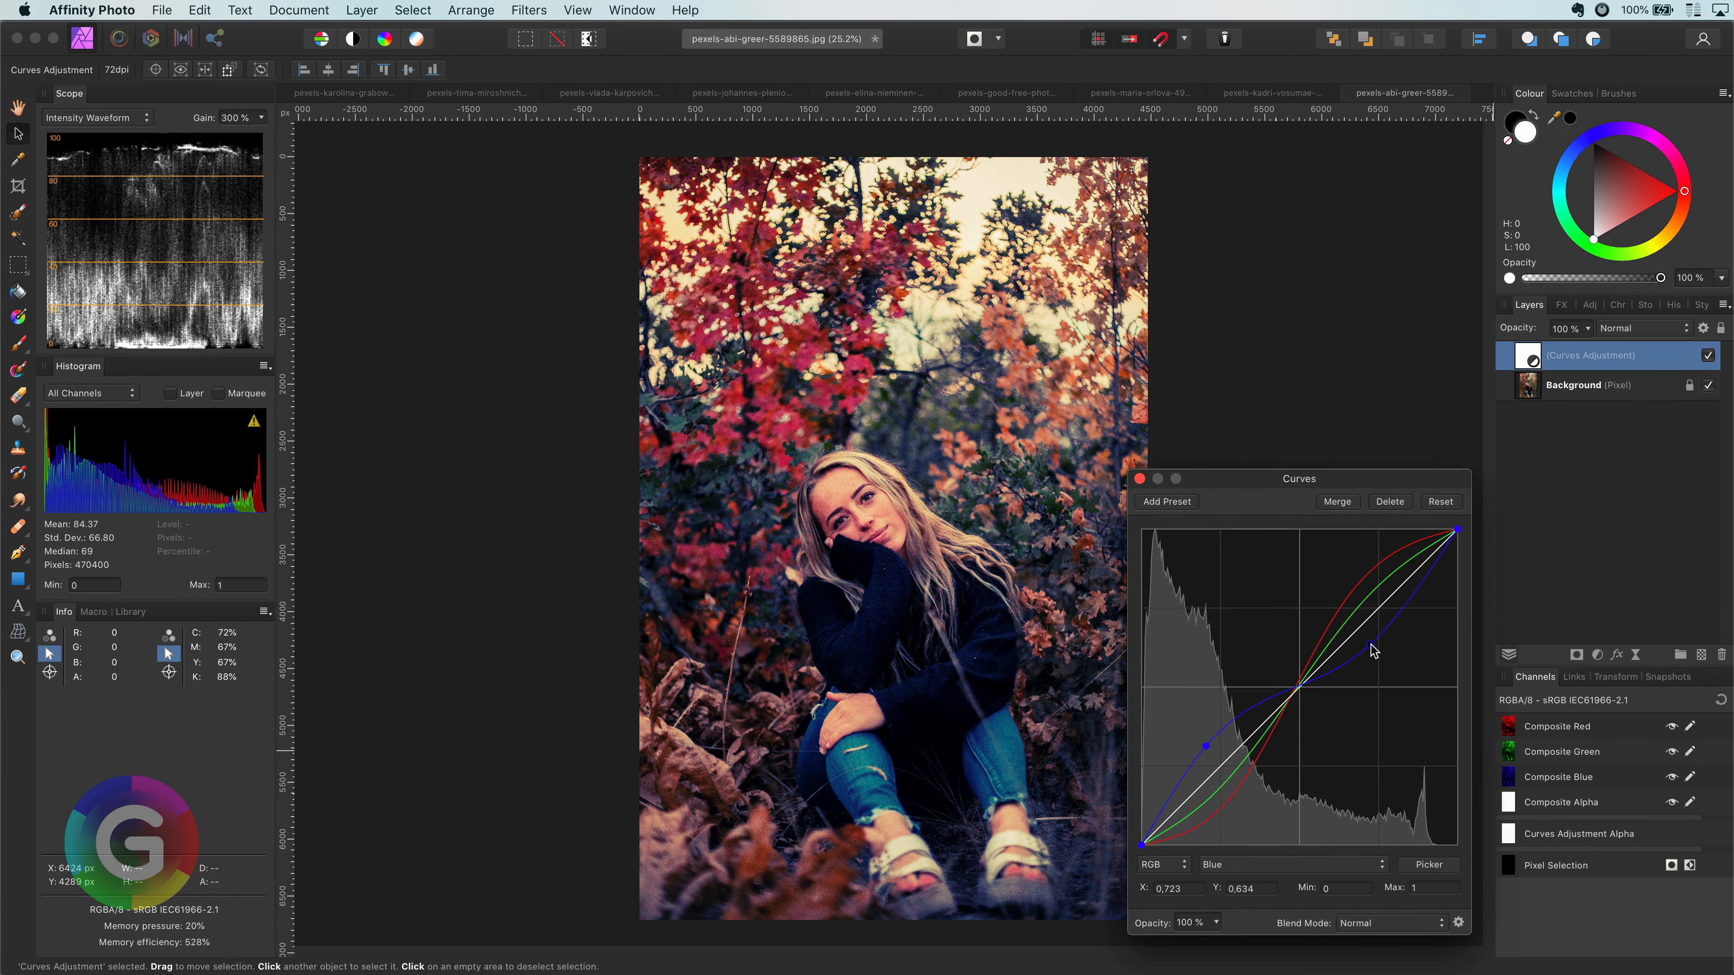
{"action": "left_click_drag", "start_coordinate": [1207, 748], "coordinate": [1200, 757]}
{"action": "left_click", "coordinate": [1139, 478]}
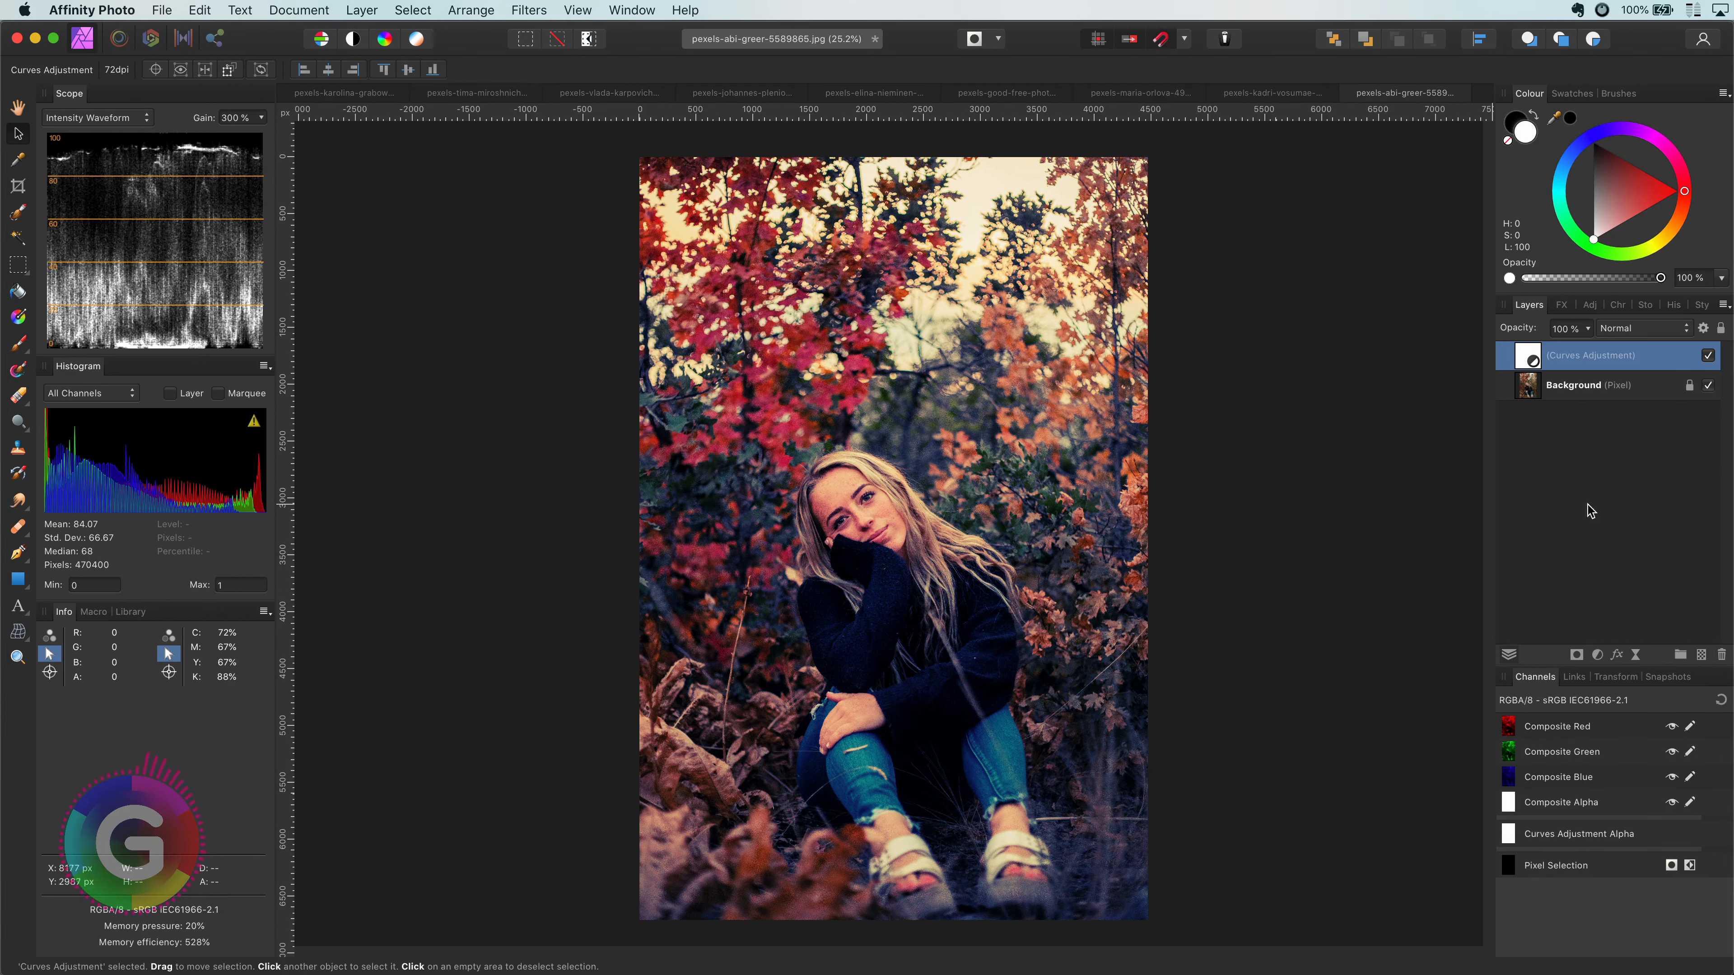
- Change the Curves adjustment's blend mode to Soft Light and compare the photo with the adjustment hidden and shown
{"action": "left_click", "coordinate": [1646, 331]}
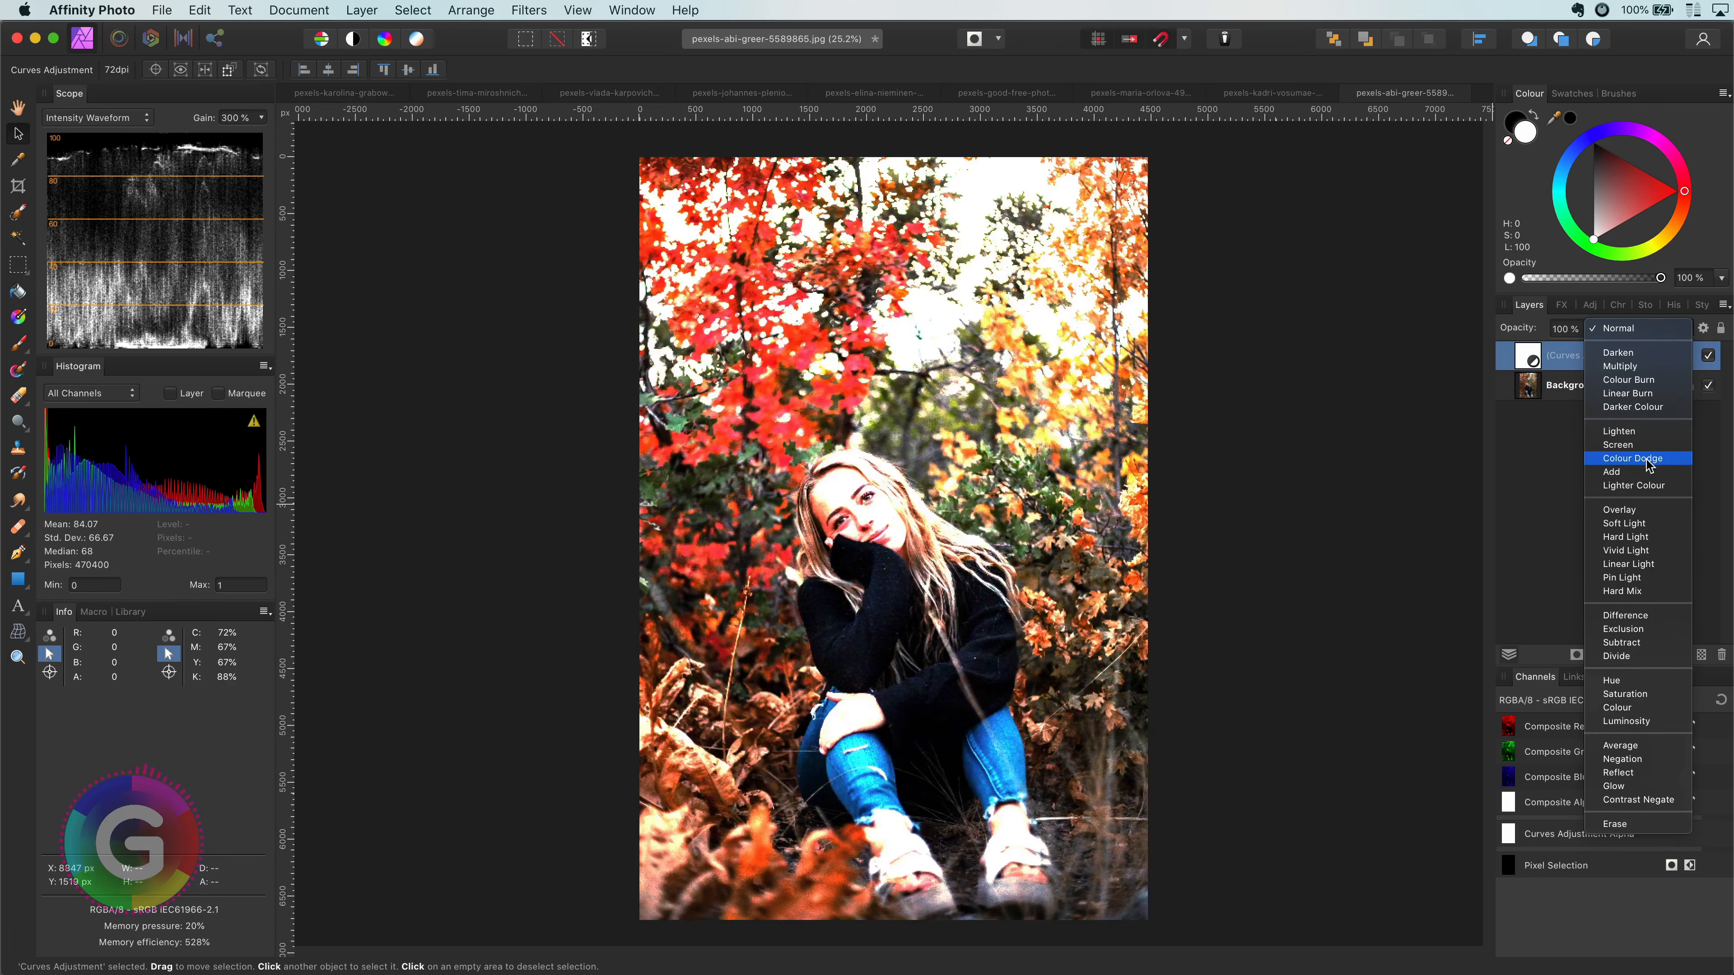
{"action": "left_click", "coordinate": [1645, 525]}
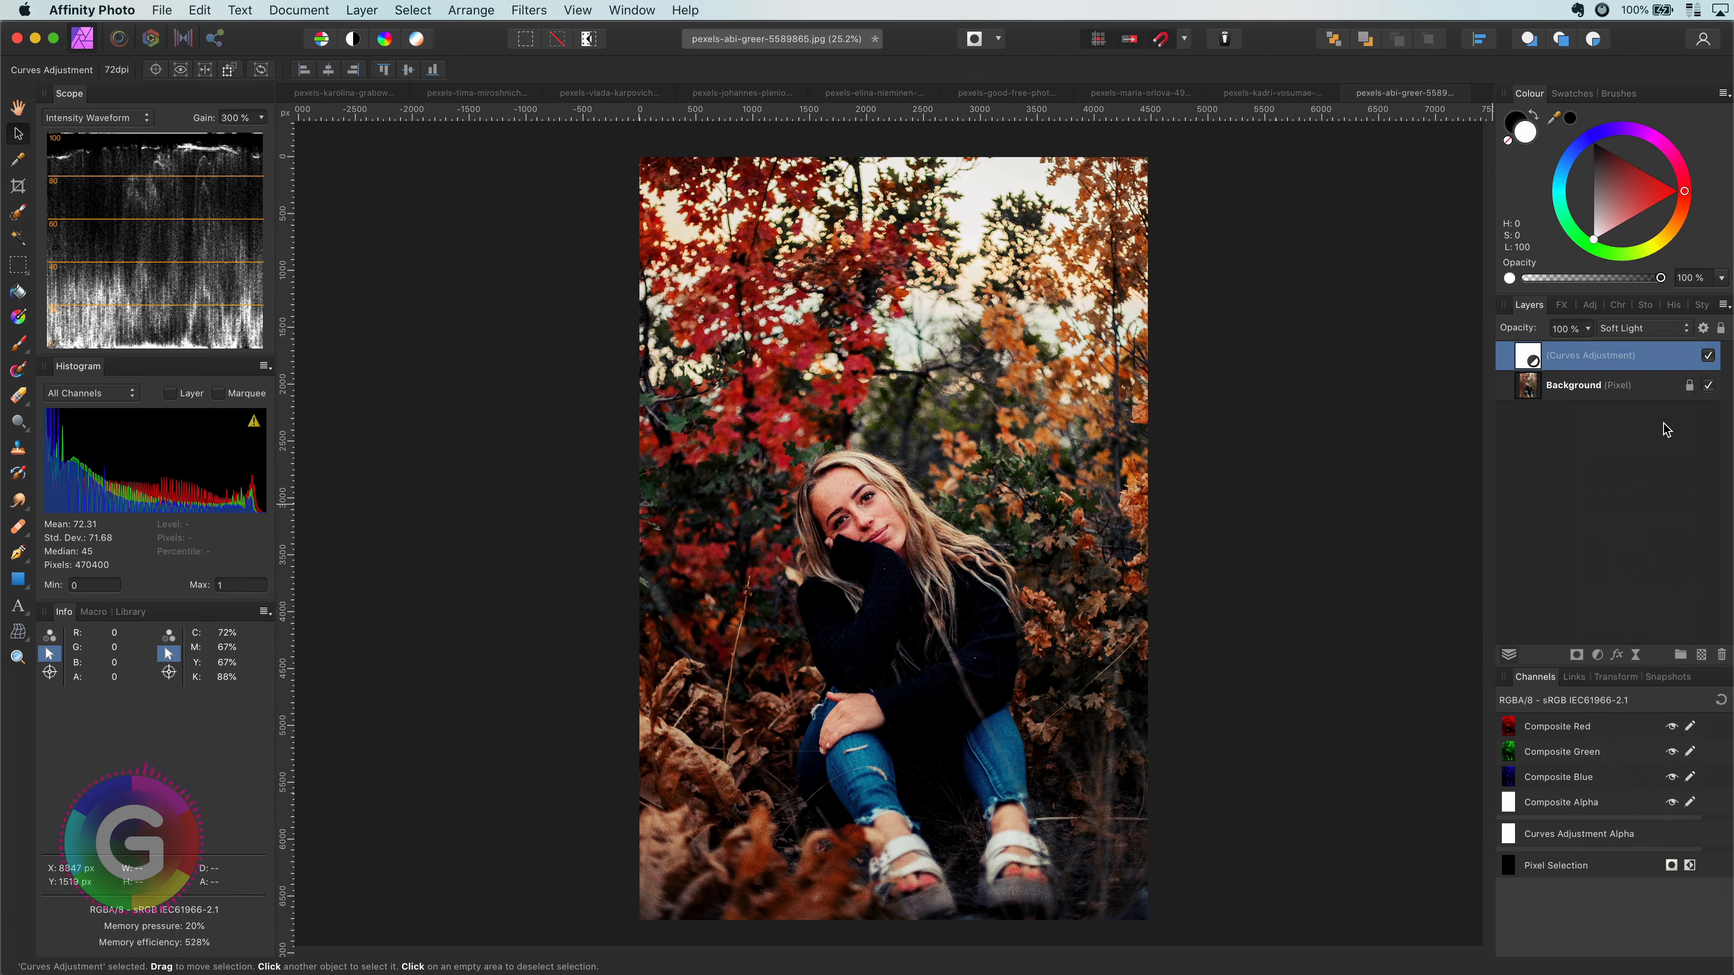
{"action": "left_click", "coordinate": [1709, 356]}
{"action": "left_click", "coordinate": [1708, 356]}
- In the Curves layer's underlying composition blend range, drop the dark end to 0% output and reach 100% output at 50% input, and compare before and after
{"action": "left_click", "coordinate": [1703, 329]}
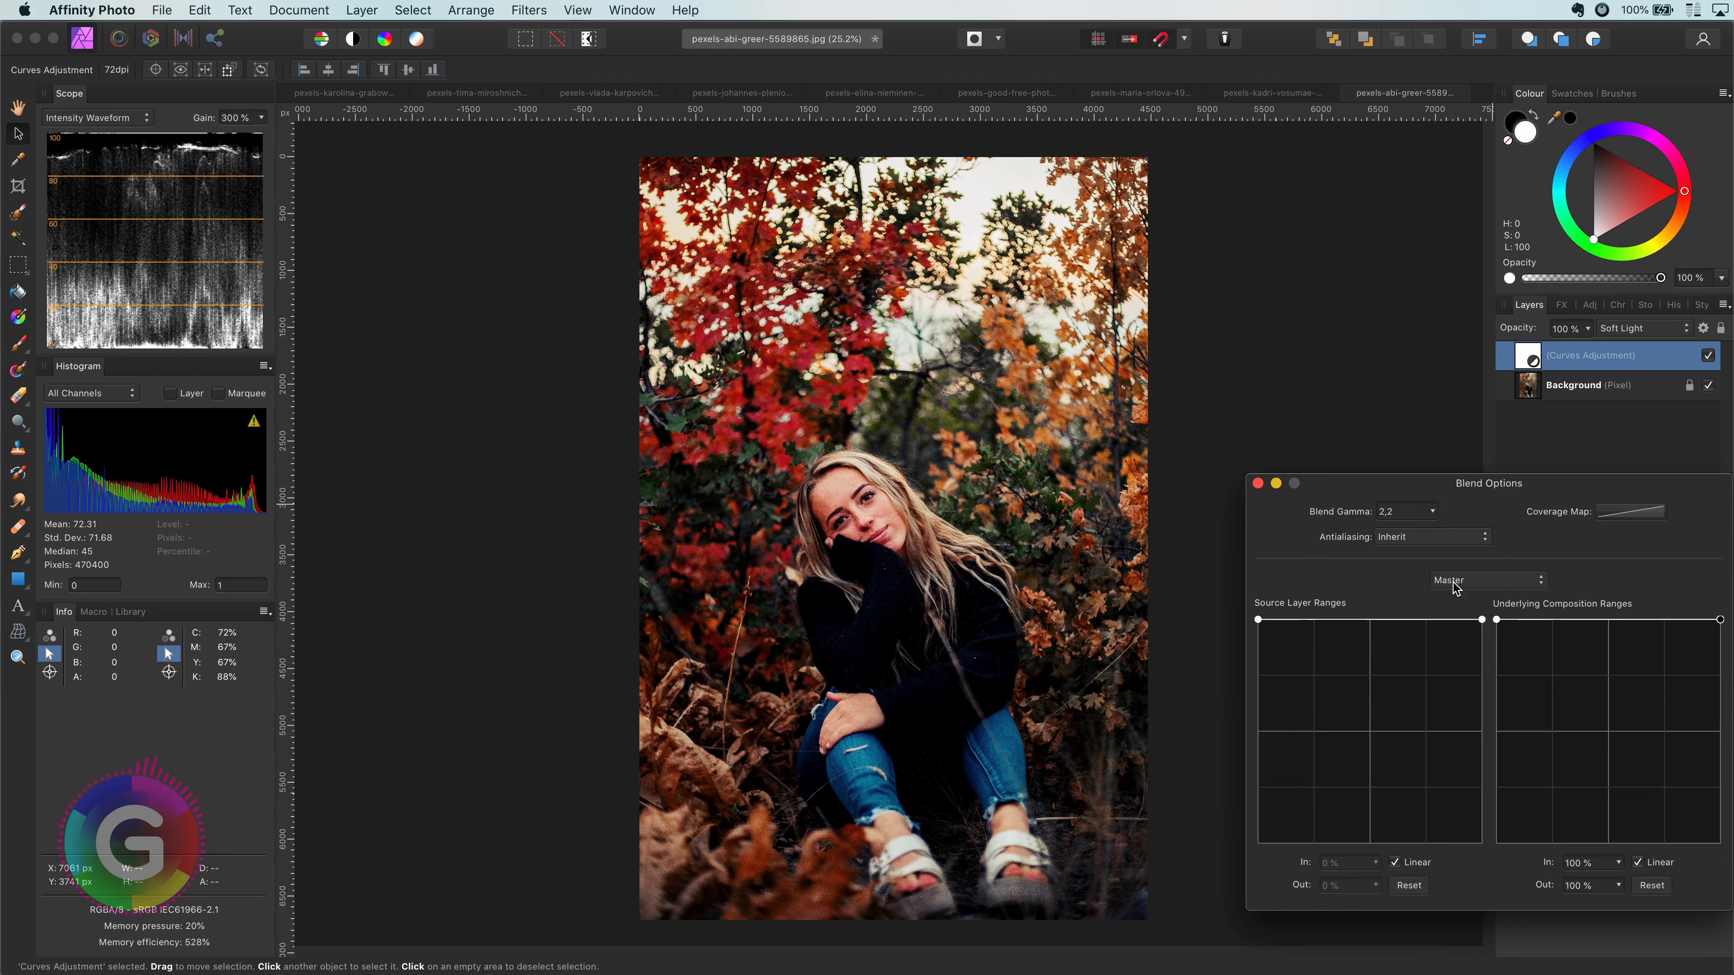
{"action": "left_click_drag", "start_coordinate": [1494, 623], "coordinate": [1496, 843]}
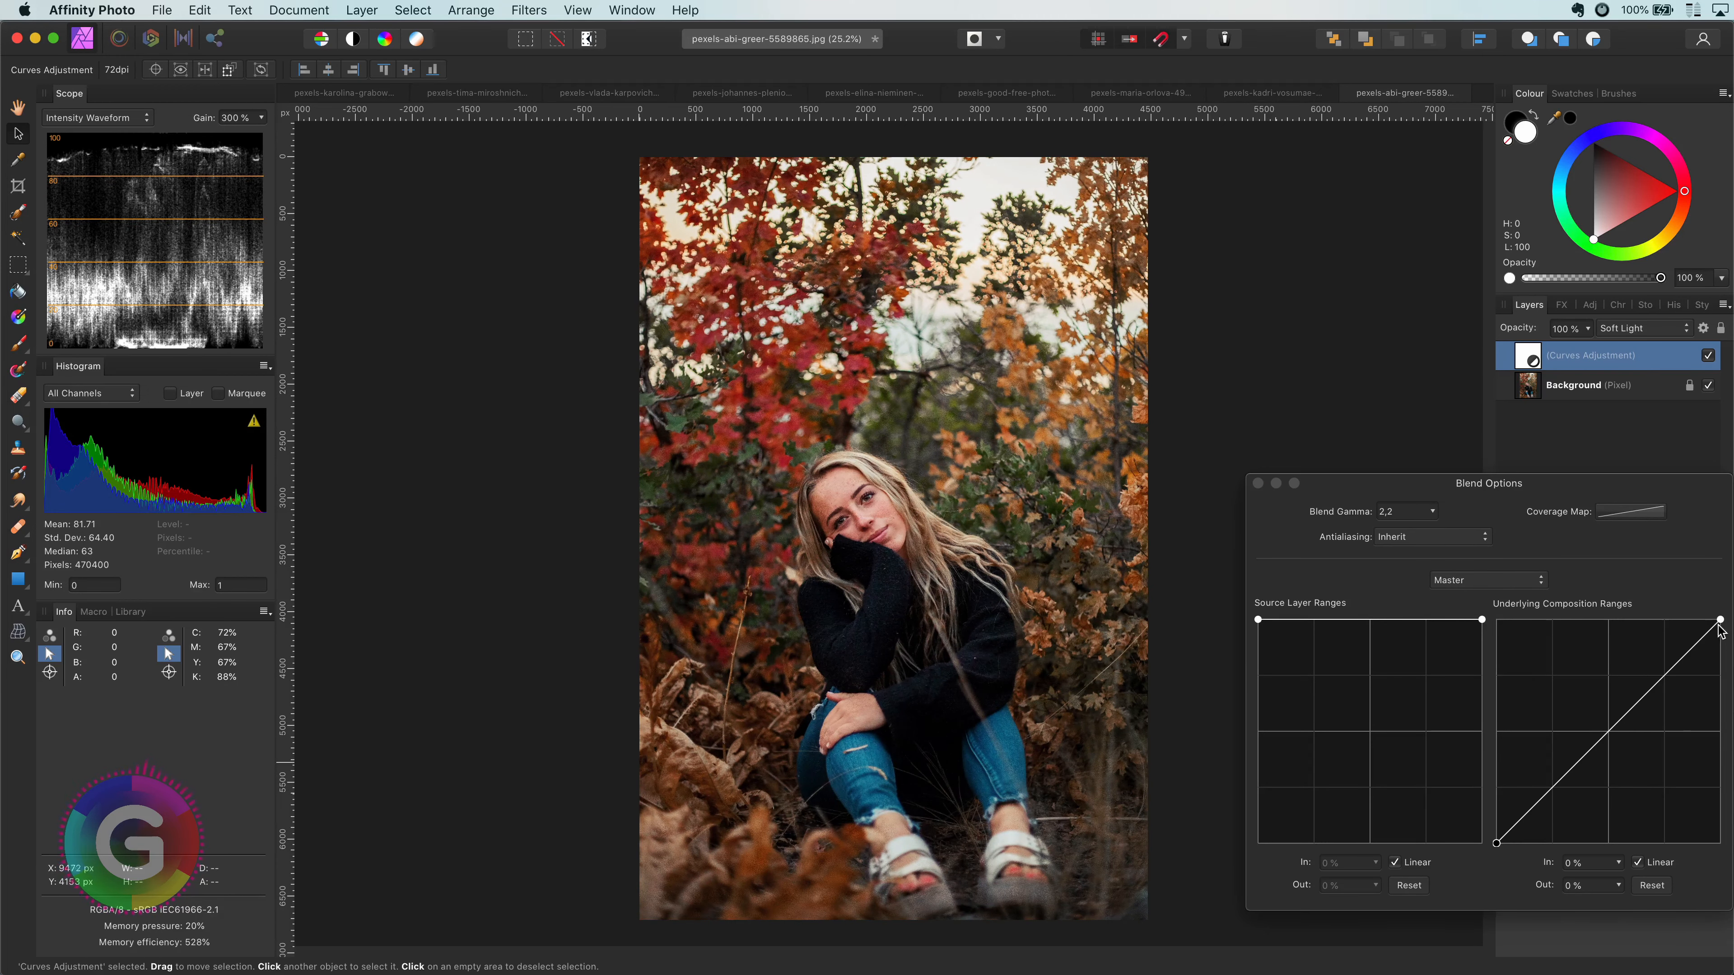
{"action": "left_click_drag", "start_coordinate": [1721, 620], "coordinate": [1609, 621]}
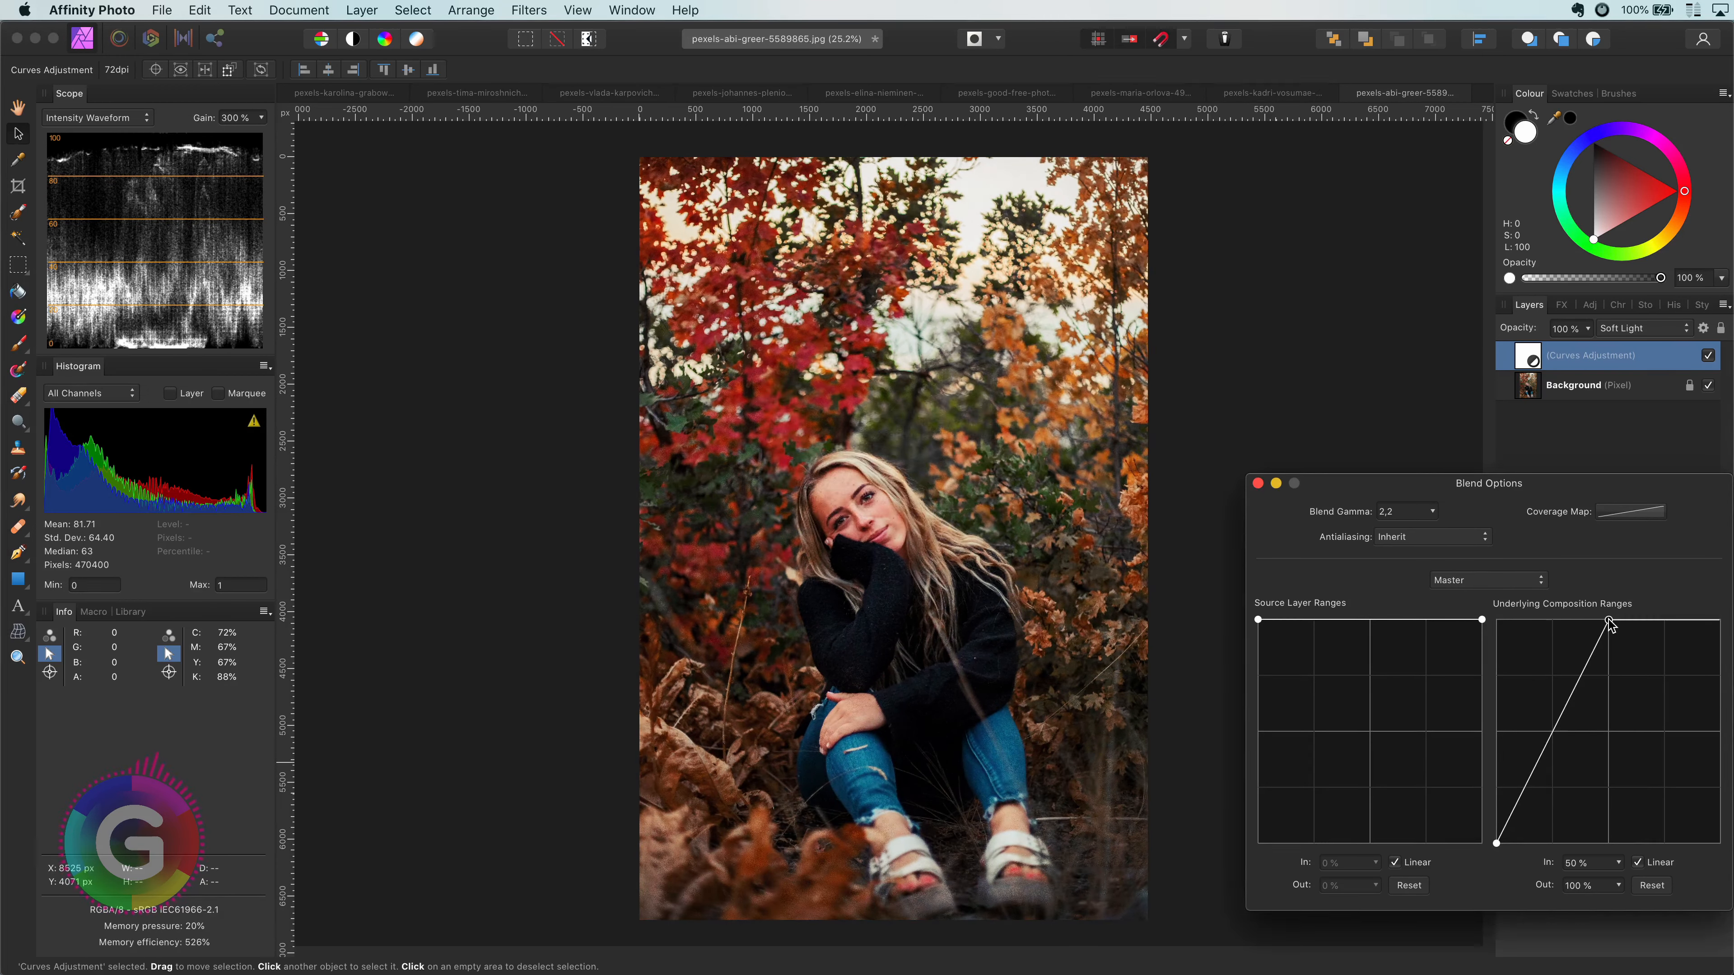
{"action": "left_click", "coordinate": [1257, 483]}
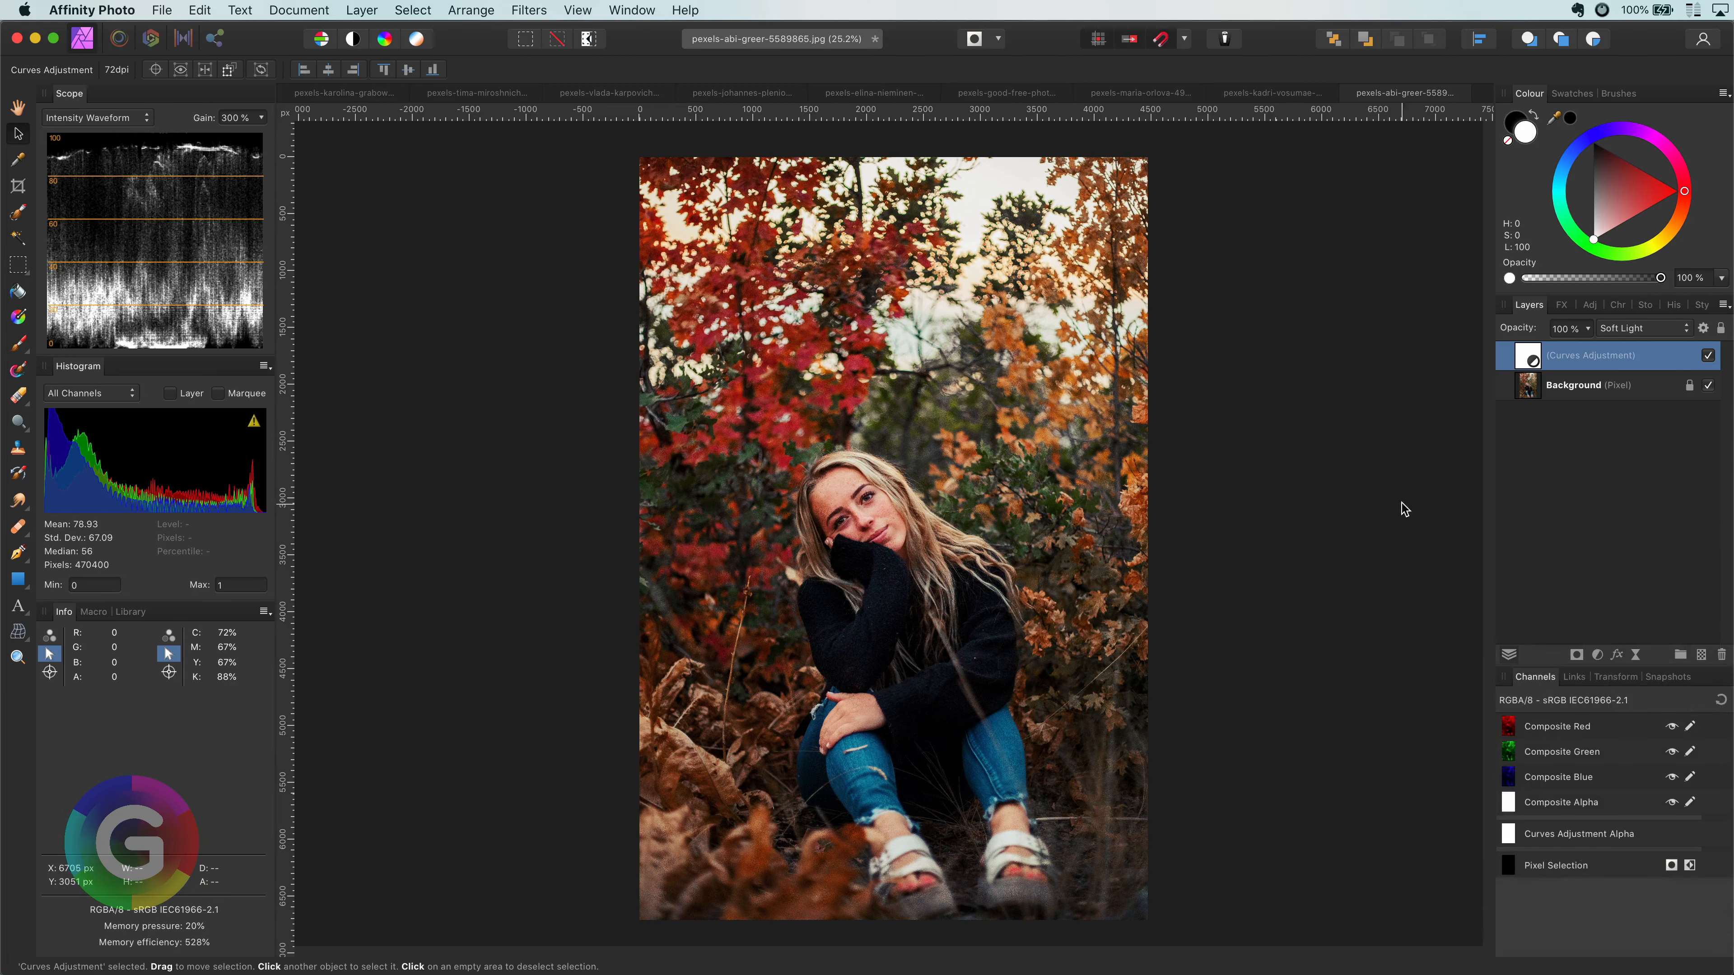
{"action": "left_click", "coordinate": [1708, 356]}
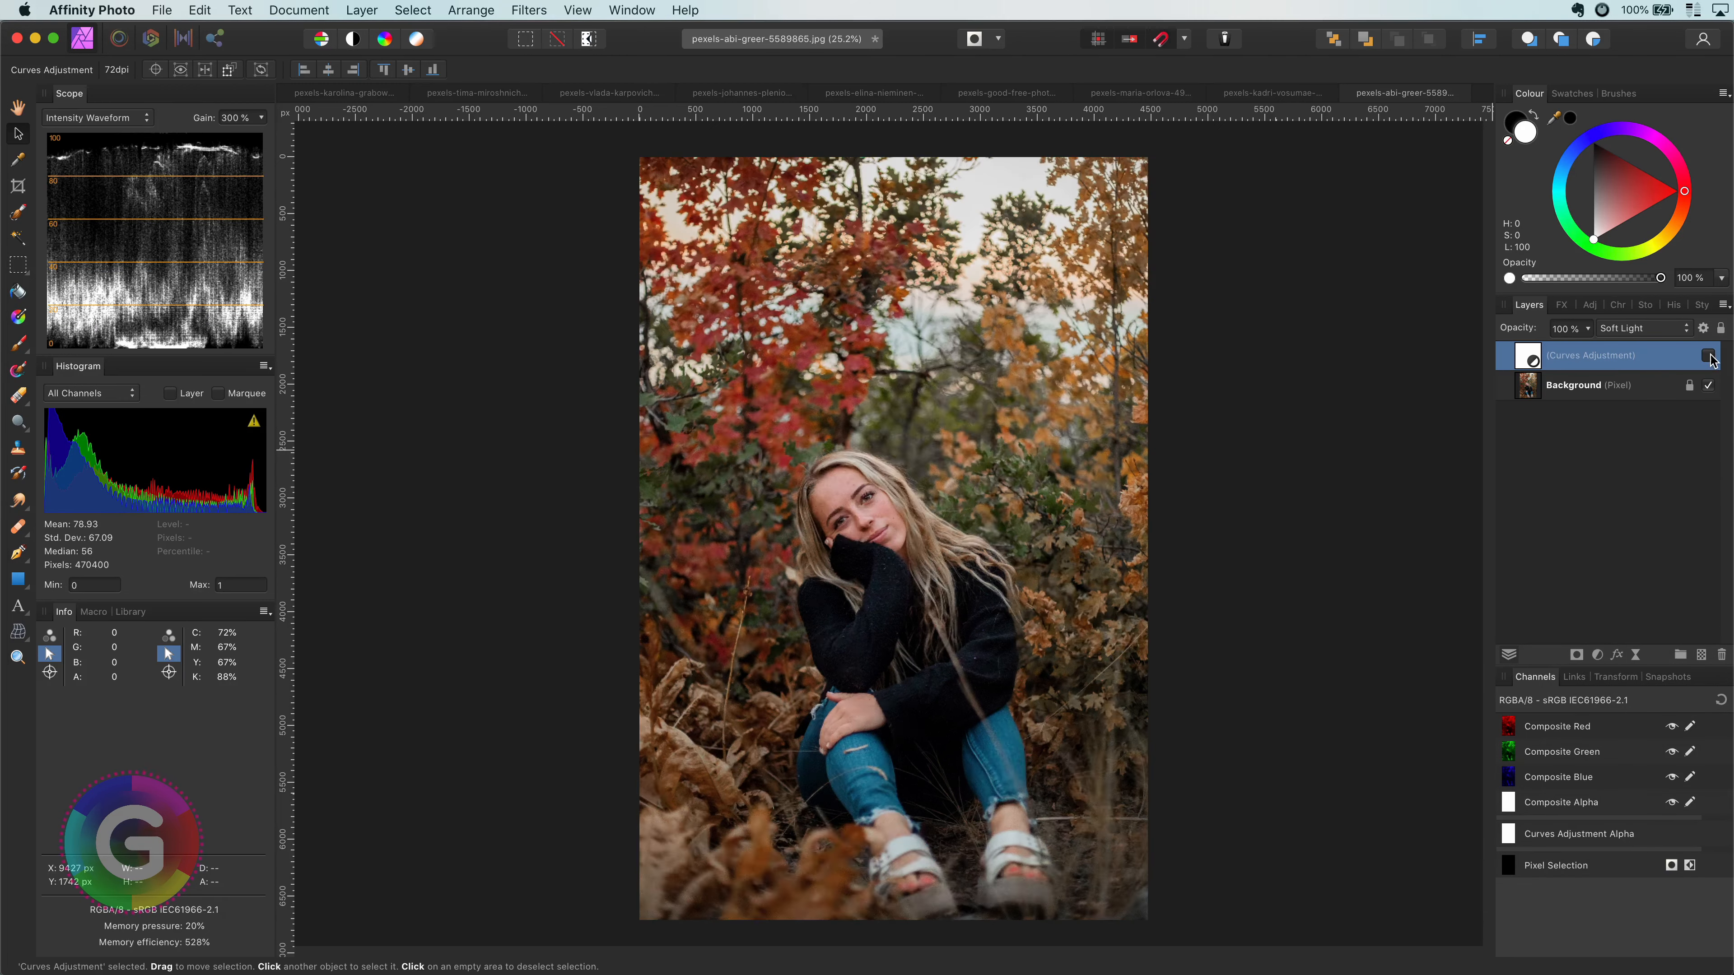
{"action": "left_click", "coordinate": [1709, 356]}
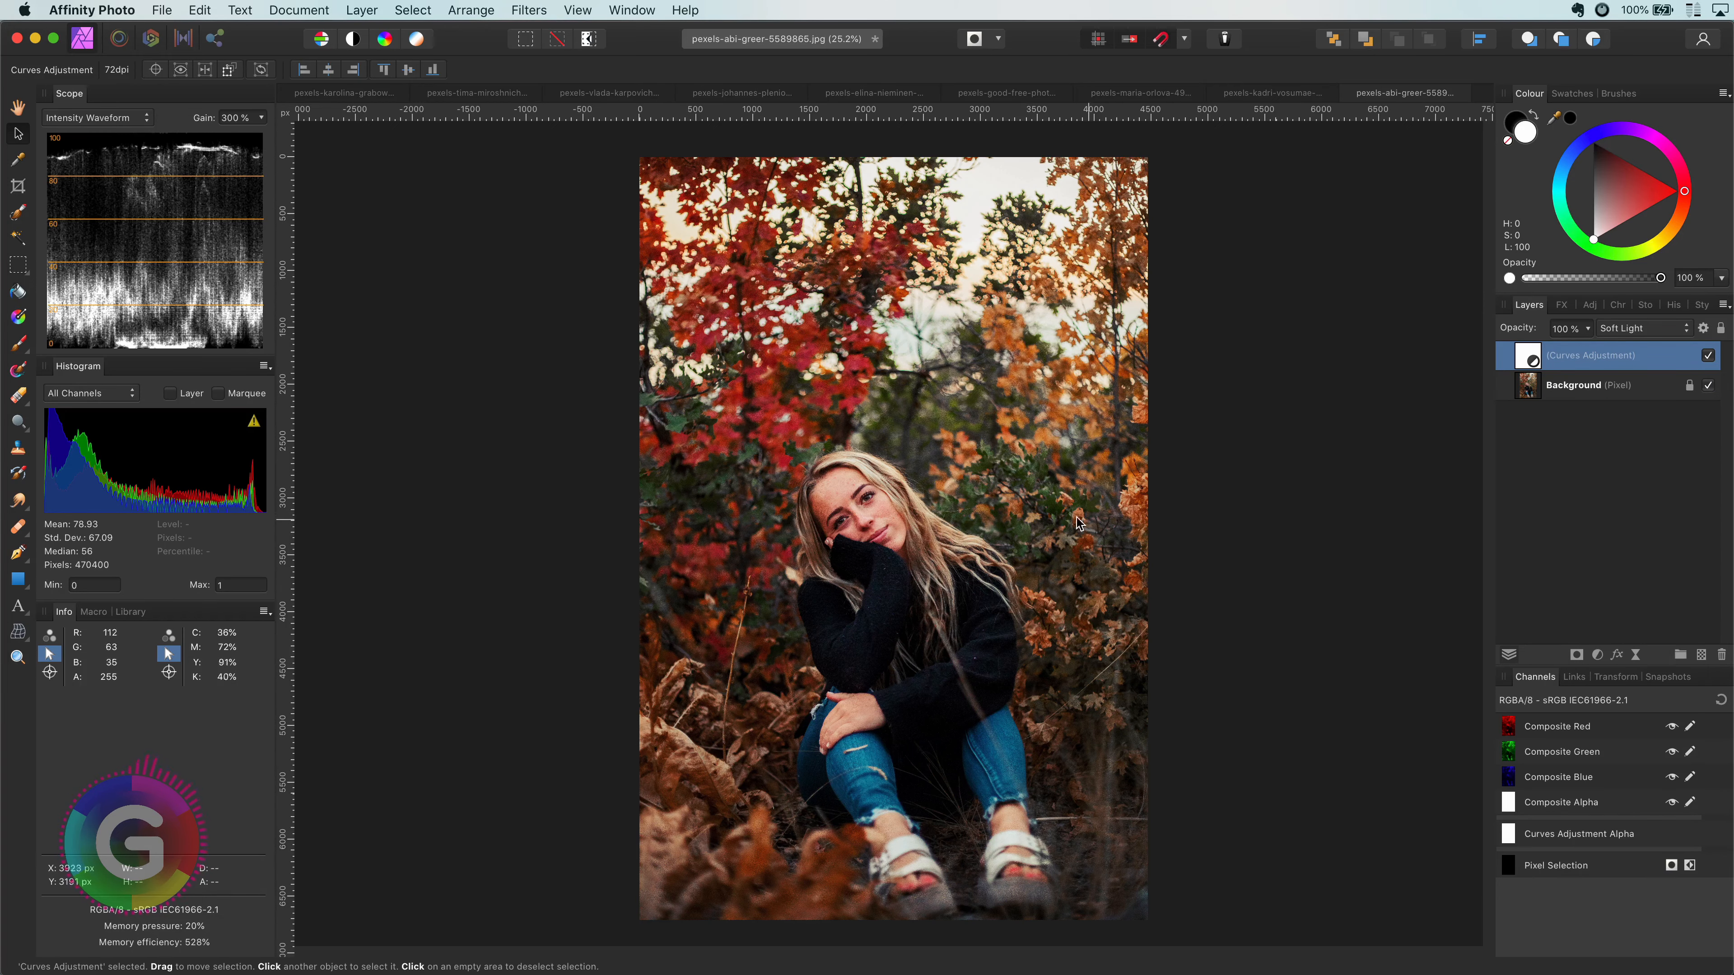
- Add a Selective Colour adjustment above the Curves layer and reduce the magenta in the Reds
{"action": "key", "text": "super+1"}
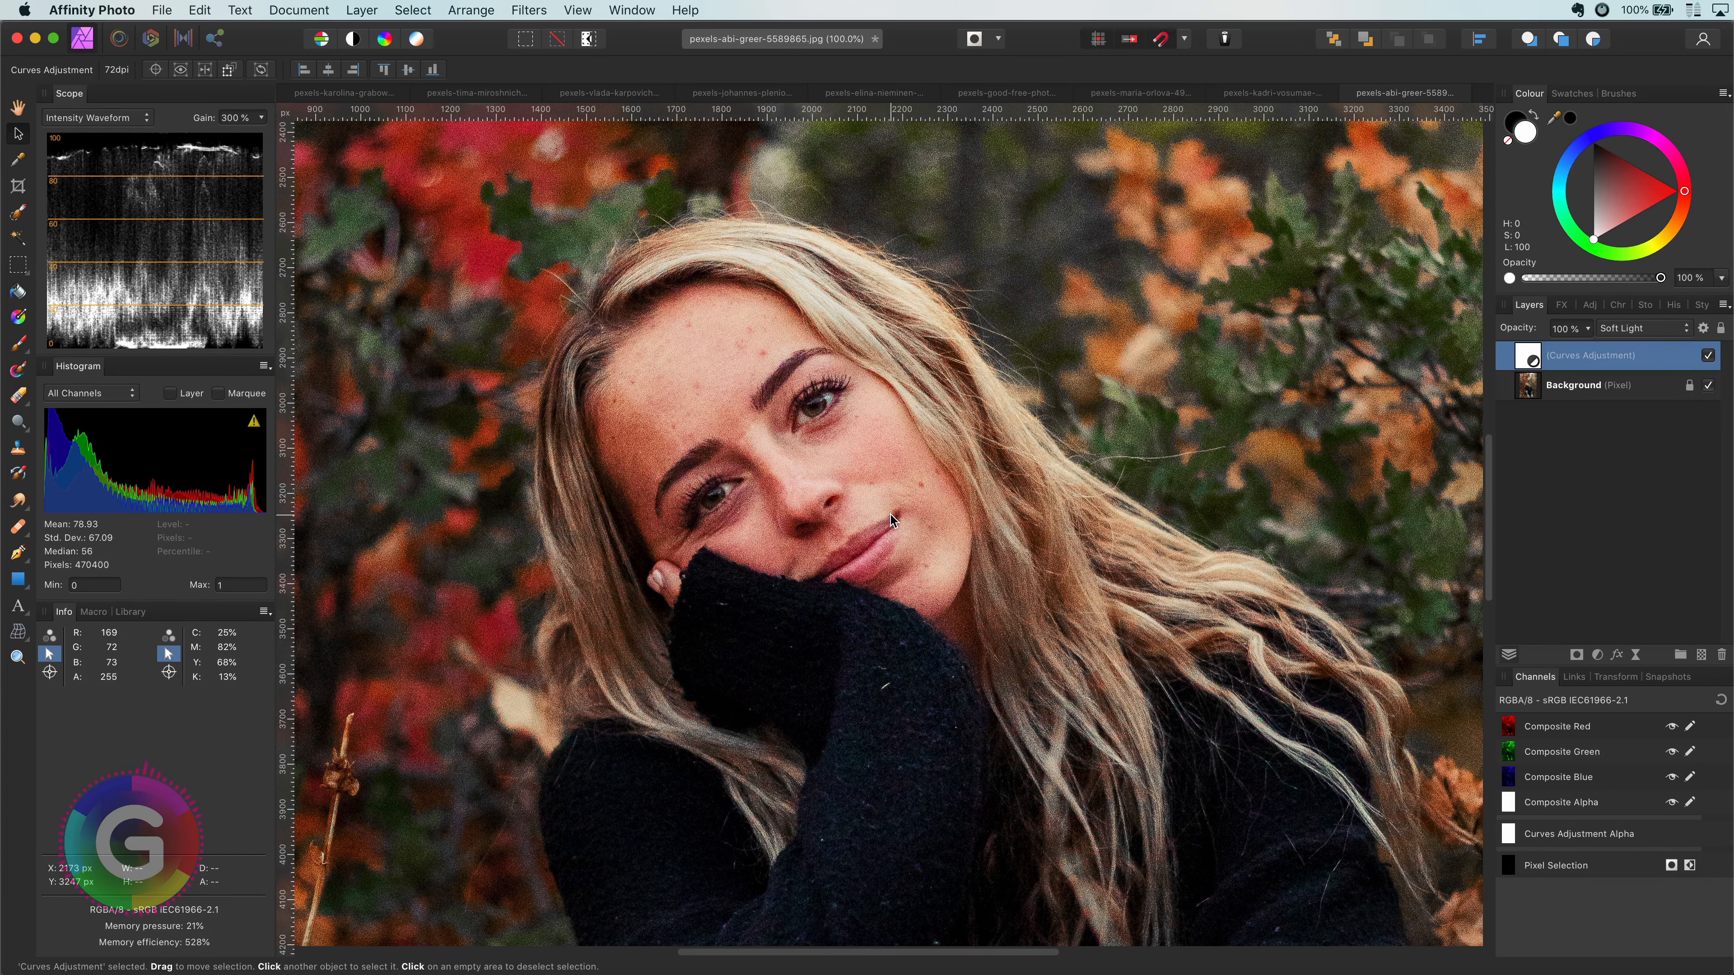
{"action": "key", "text": "super+minus"}
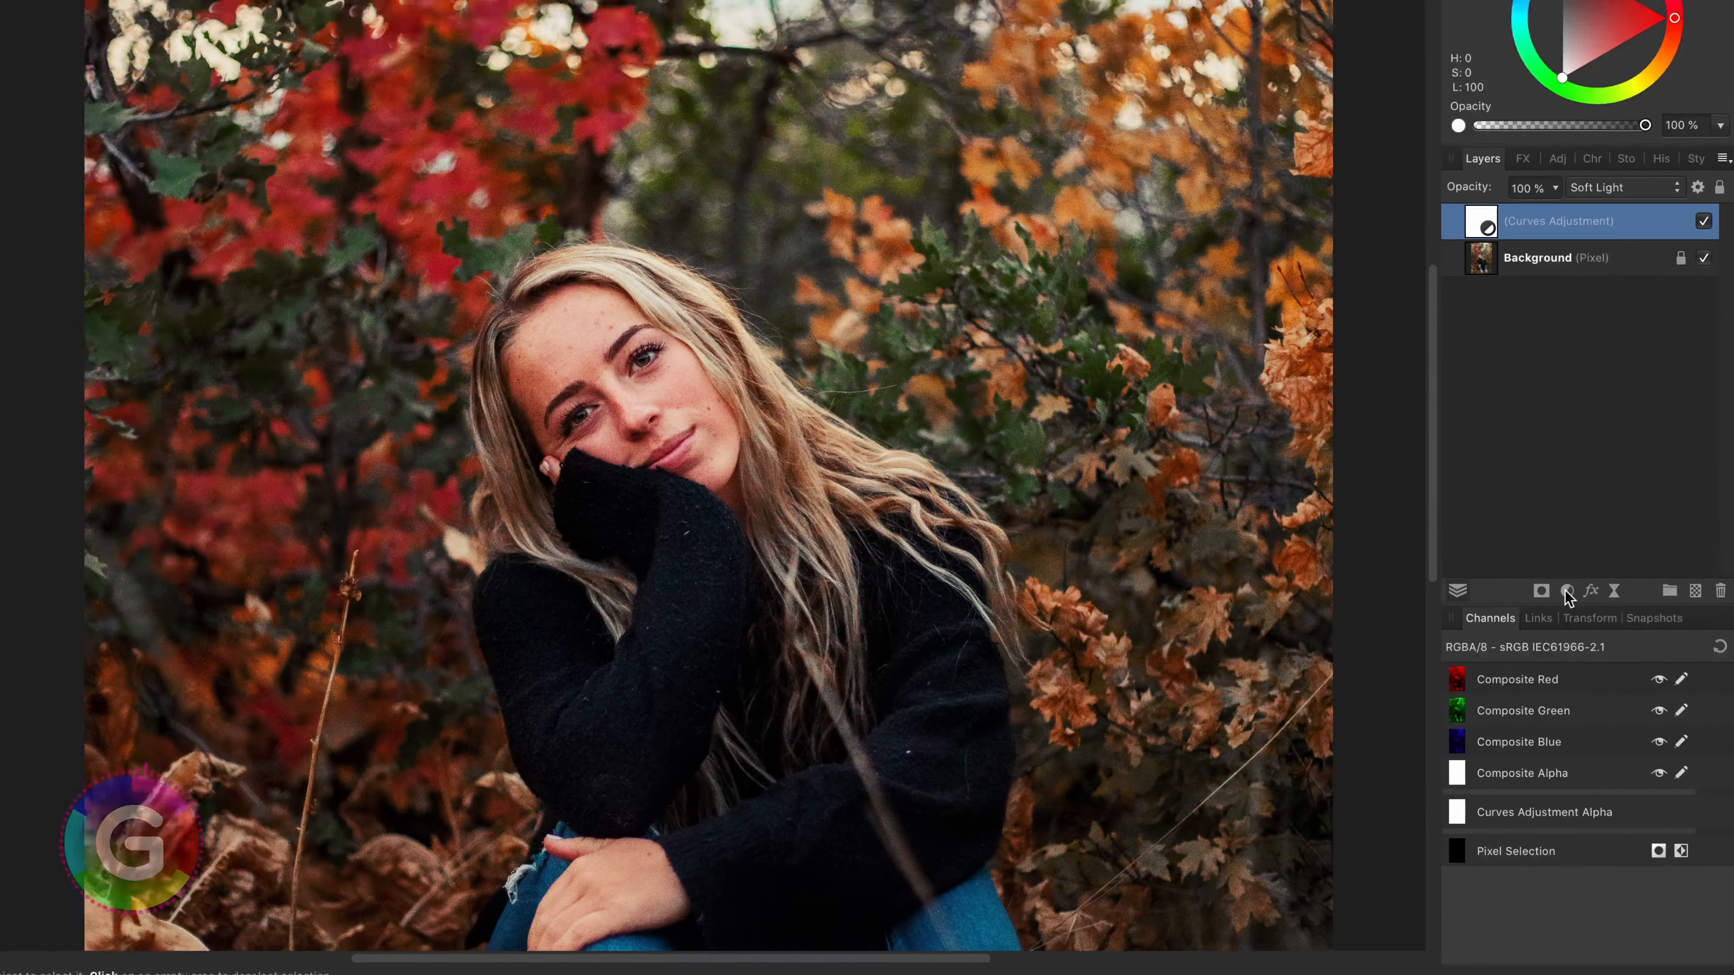
{"action": "left_click", "coordinate": [1596, 654]}
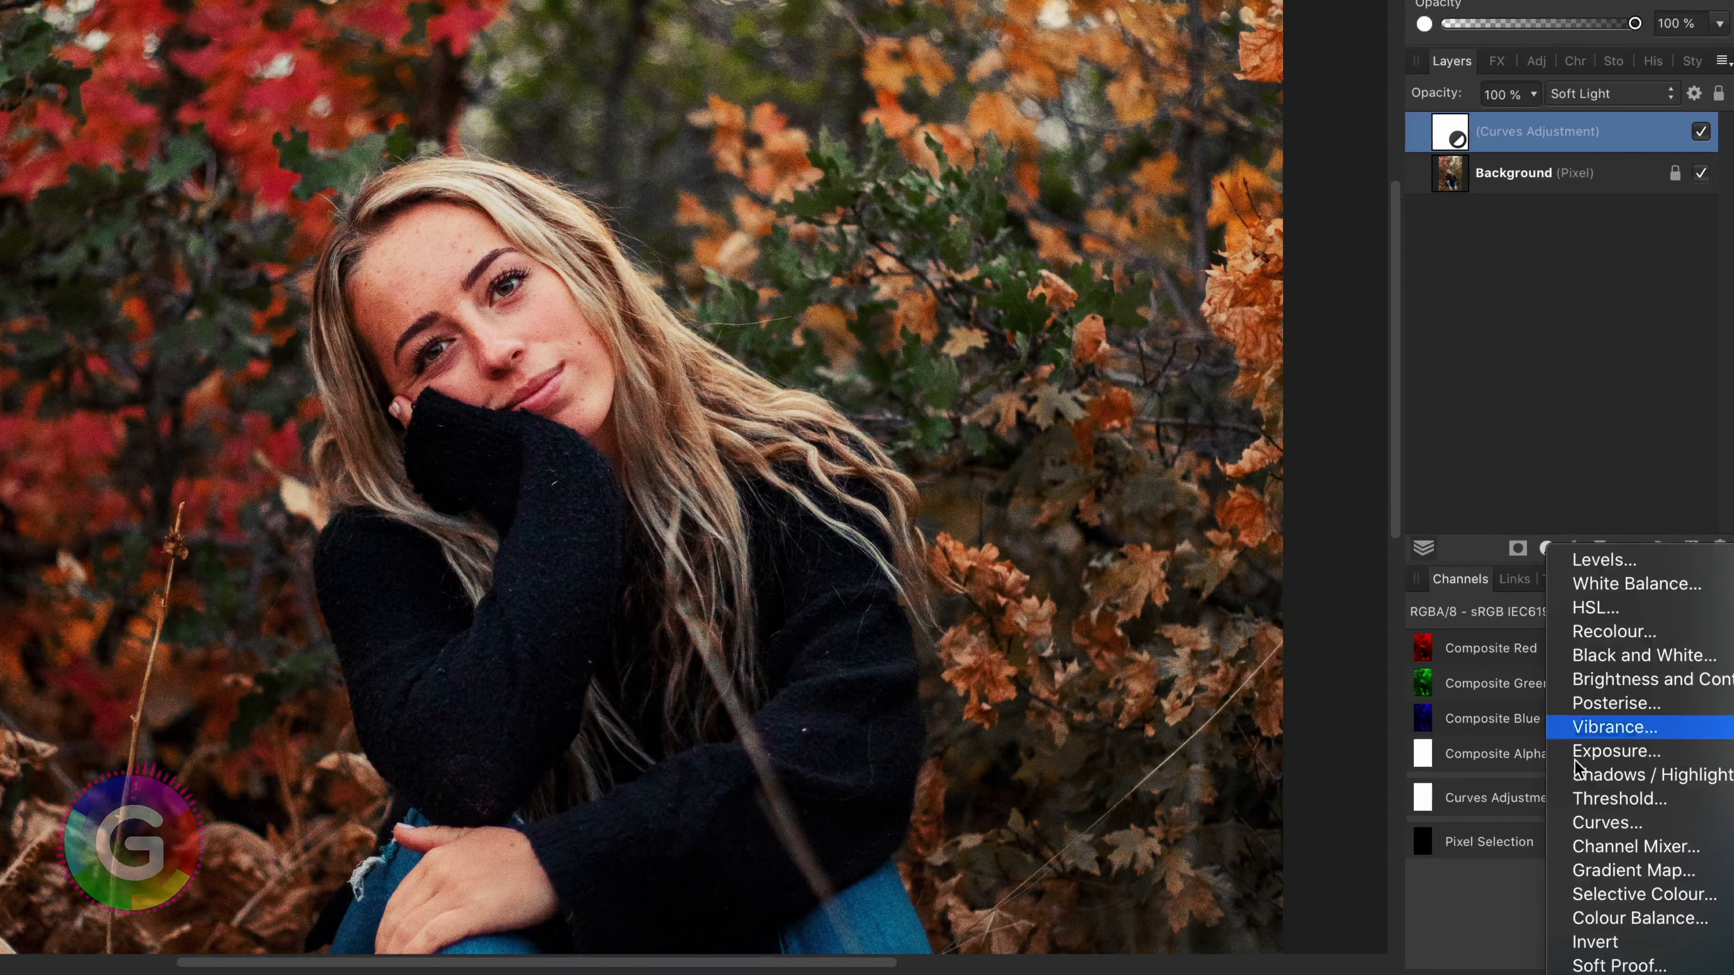
{"action": "left_click", "coordinate": [1643, 894]}
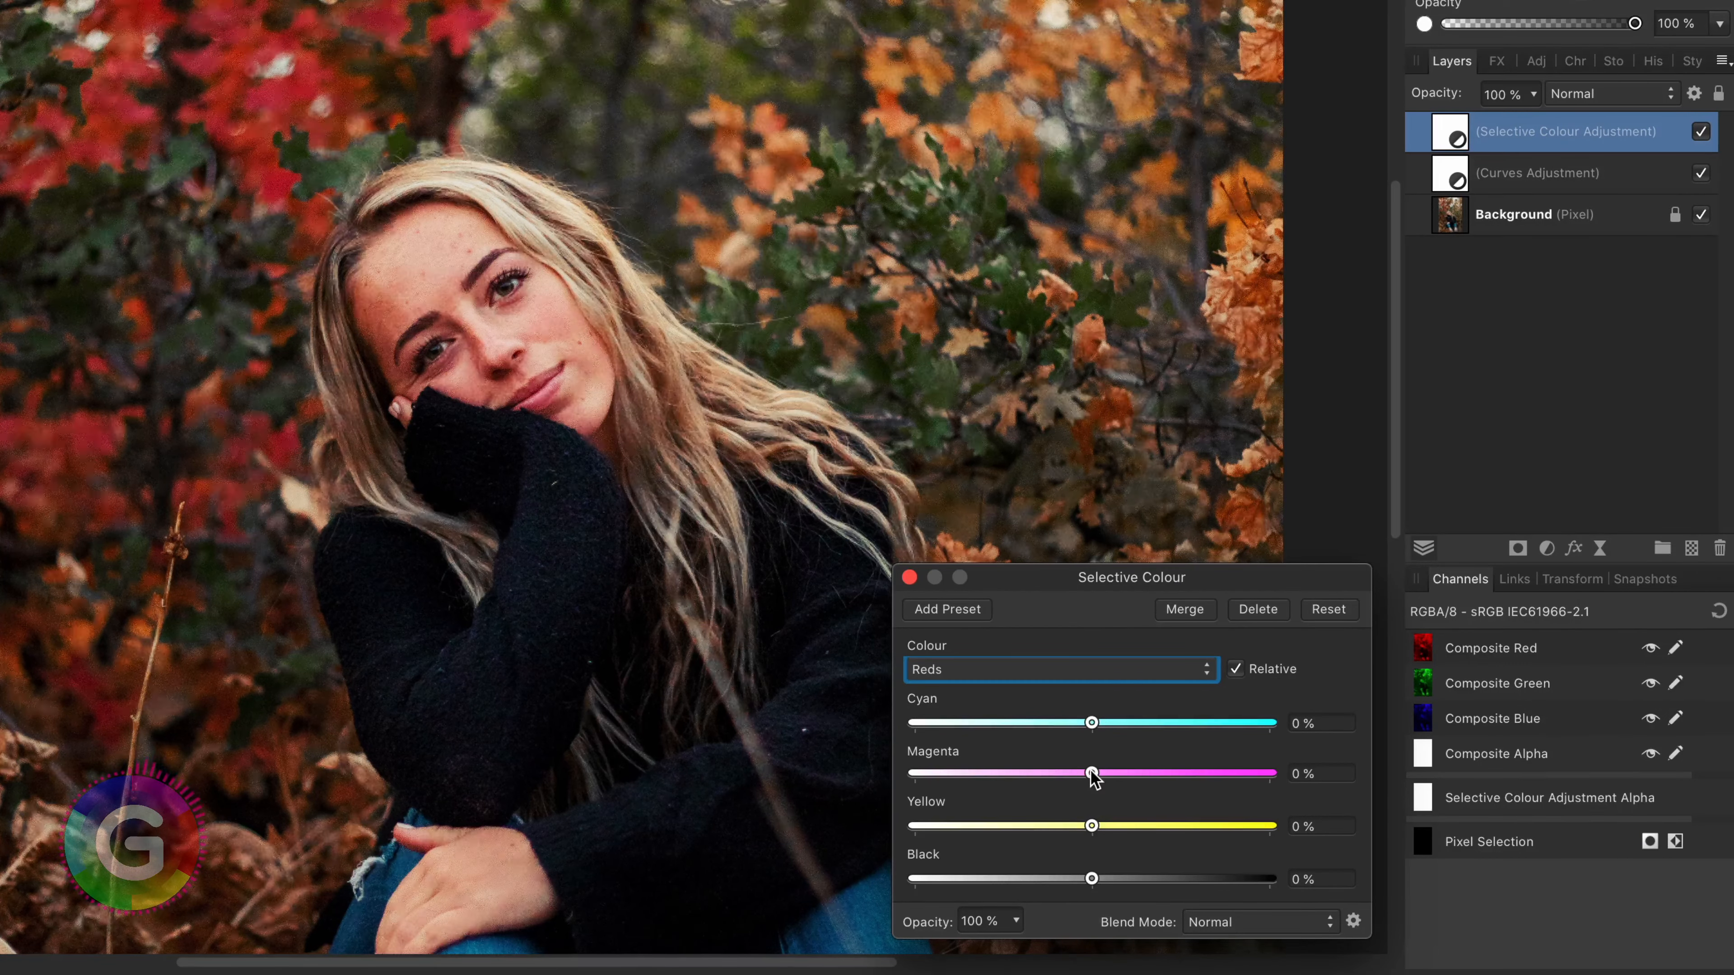
{"action": "left_click_drag", "start_coordinate": [1091, 773], "coordinate": [1033, 773]}
{"action": "left_click", "coordinate": [909, 577]}
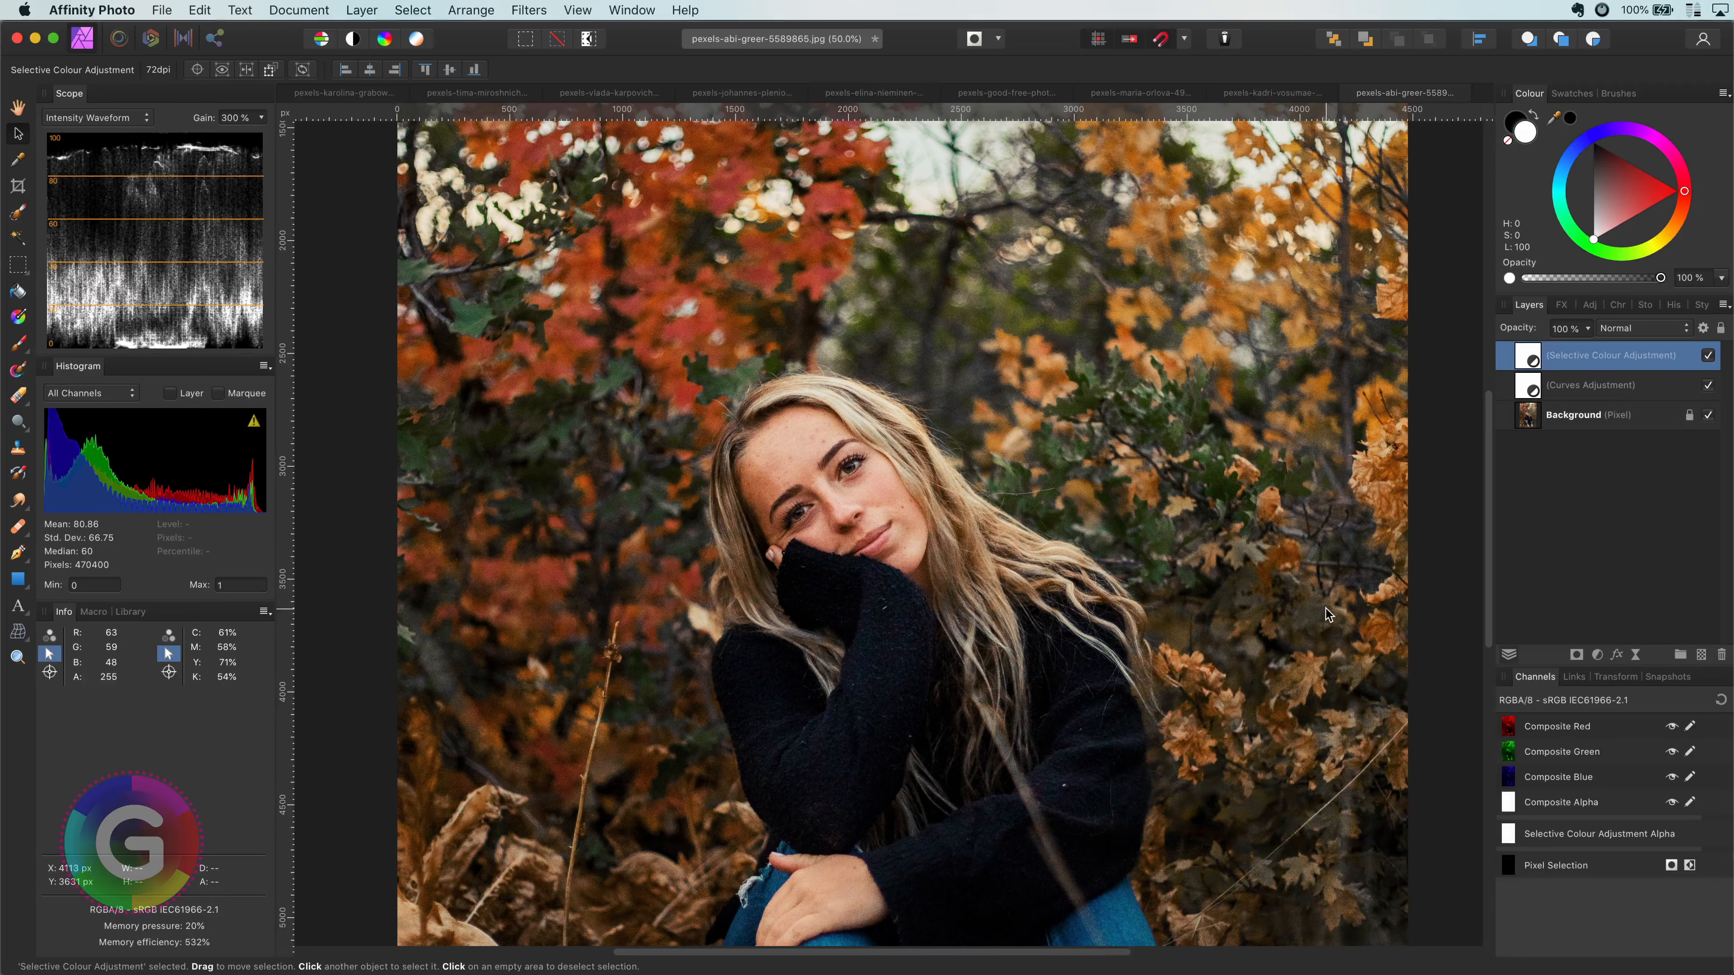
- Invert the Selective Colour adjustment's mask, paint the correction onto the woman's face with a soft white brush, and check it before and after
{"action": "key", "text": "ctrl+i"}
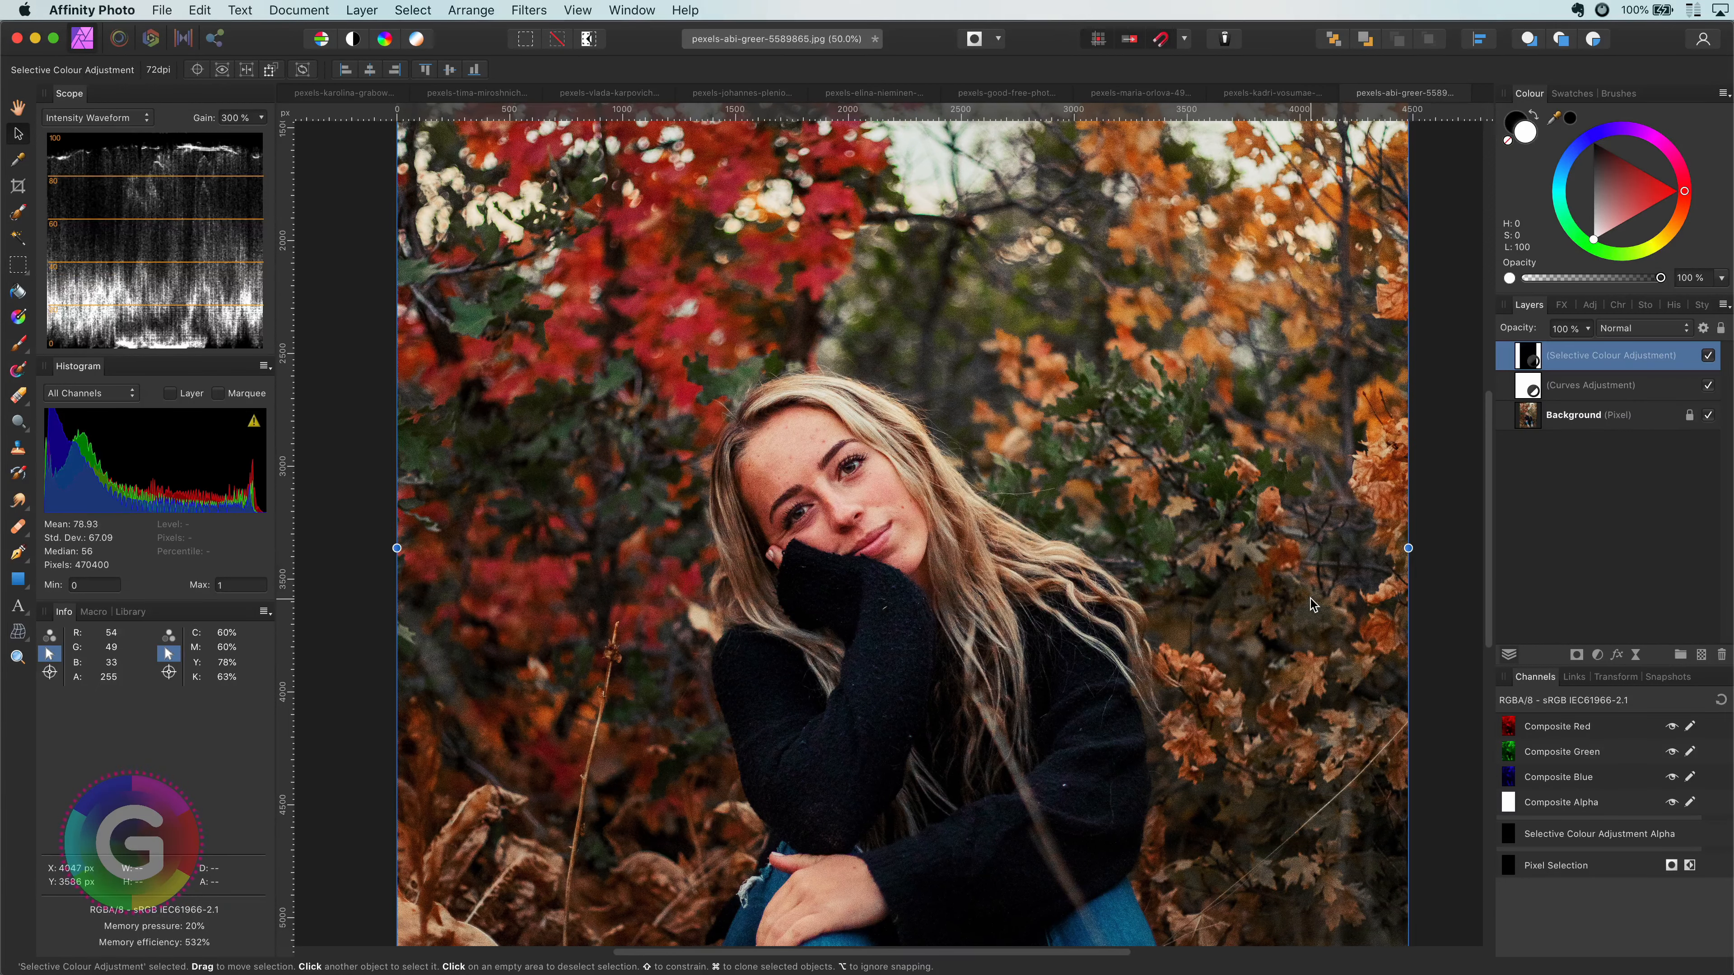
{"action": "key", "text": "b"}
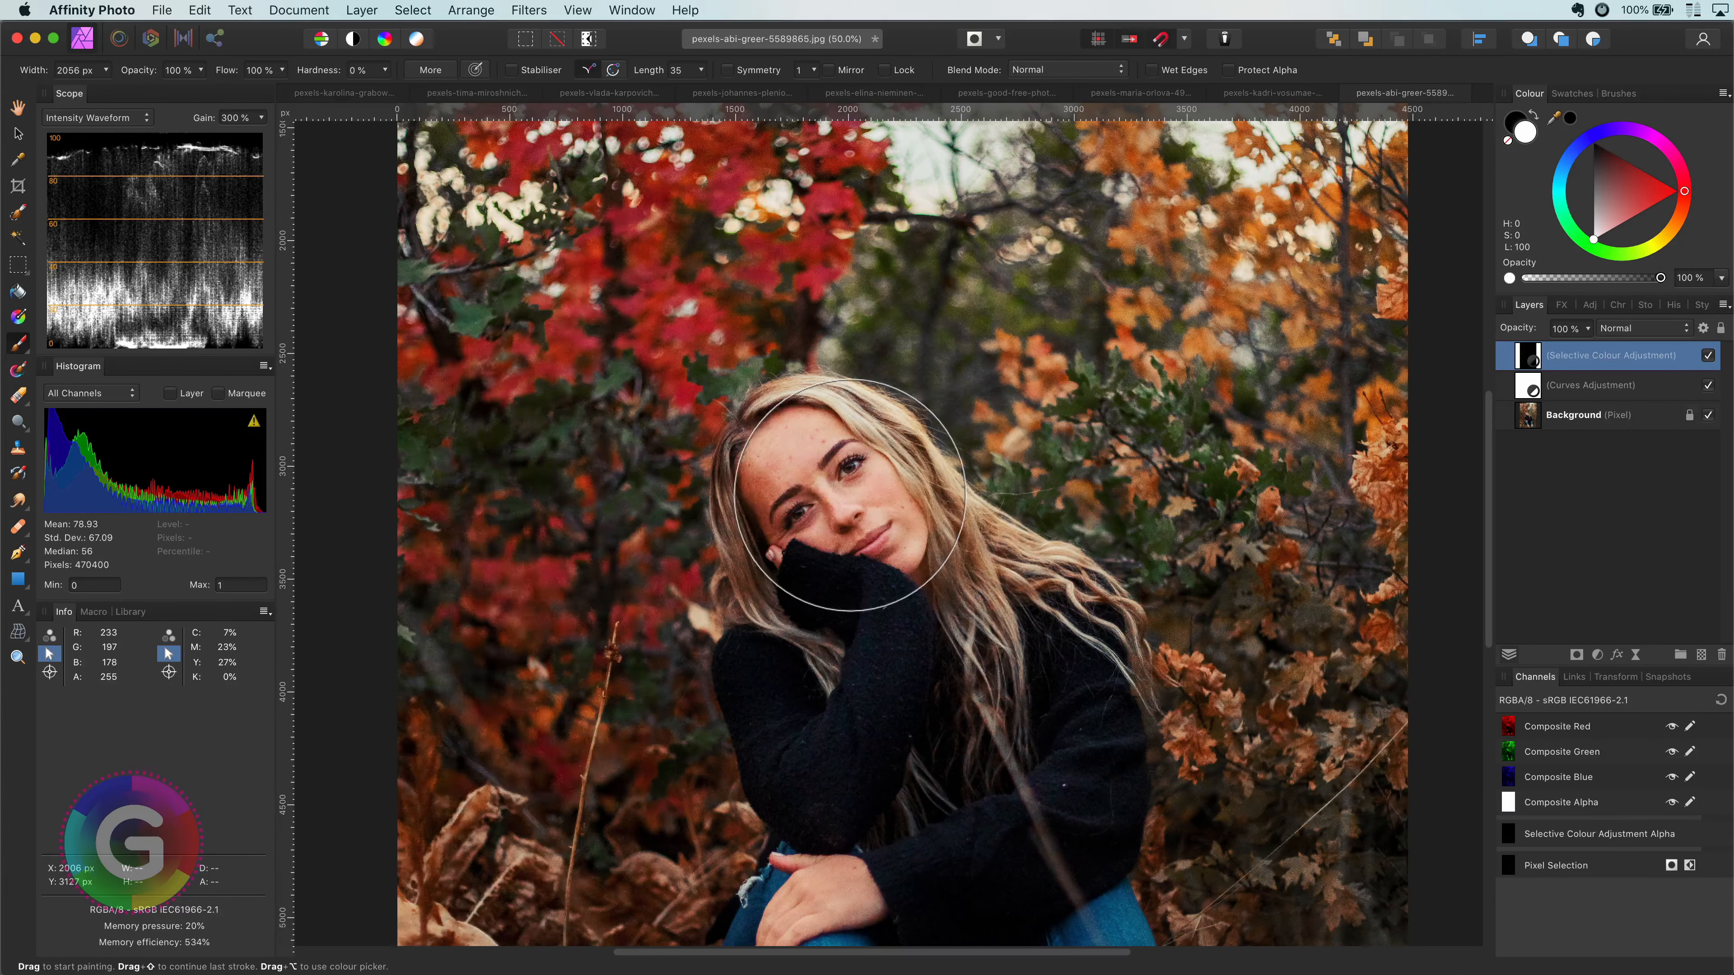
{"action": "mouse_move", "coordinate": [850, 495]}
{"action": "left_mouse_down"}
{"action": "mouse_move", "coordinate": [911, 495]}
{"action": "mouse_move", "coordinate": [829, 497]}
{"action": "mouse_move", "coordinate": [851, 548]}
{"action": "mouse_move", "coordinate": [814, 504]}
{"action": "left_mouse_up"}
{"action": "left_click", "coordinate": [1708, 355]}
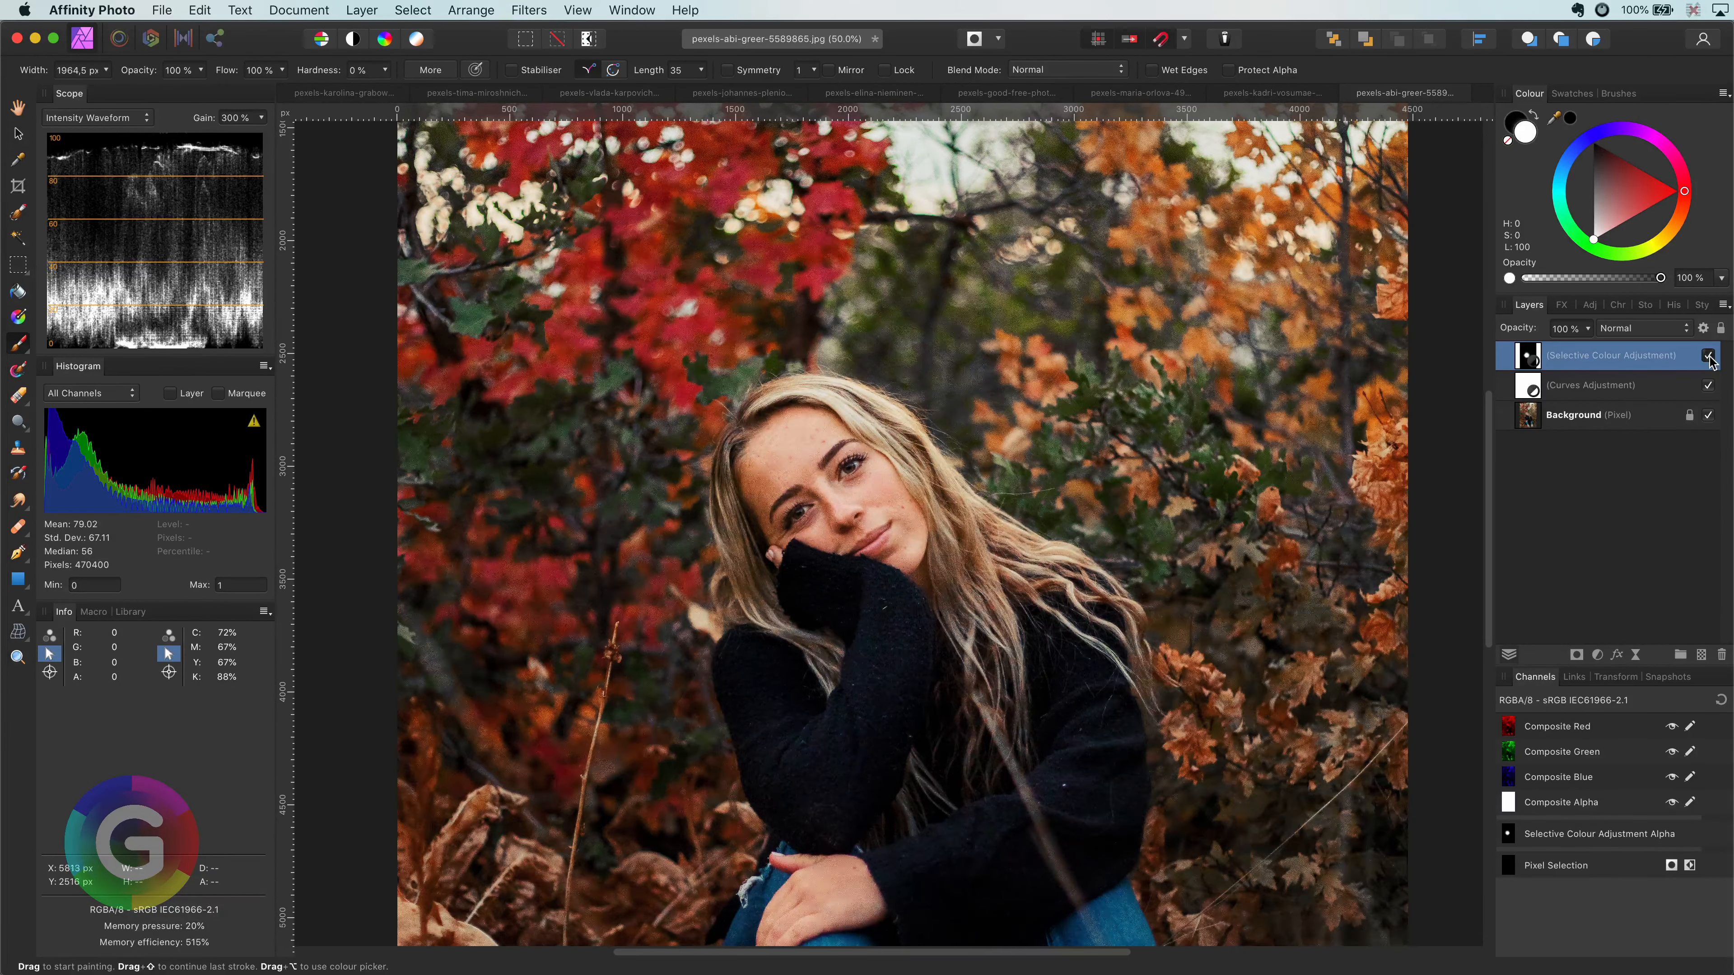
{"action": "left_click", "coordinate": [1708, 357]}
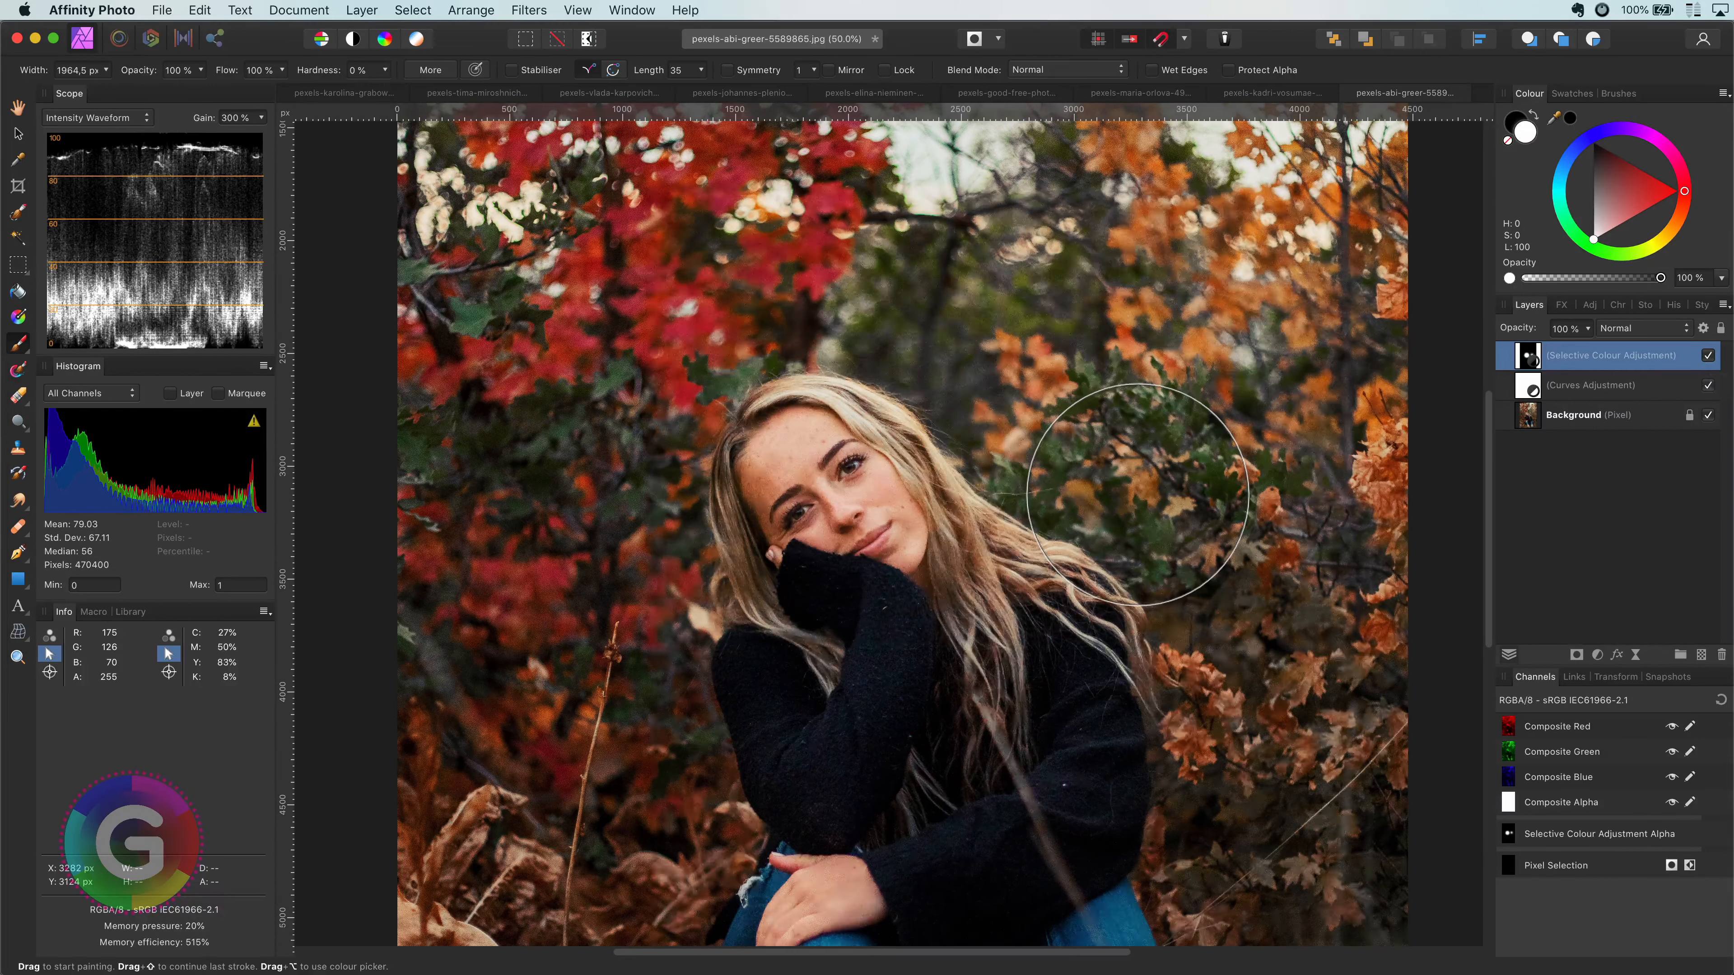
- Compare the whole photo with the Selective Colour and Curves adjustments both hidden and both shown
{"action": "key", "text": "super+0"}
{"action": "key", "text": "v"}
{"action": "left_click", "coordinate": [1385, 495]}
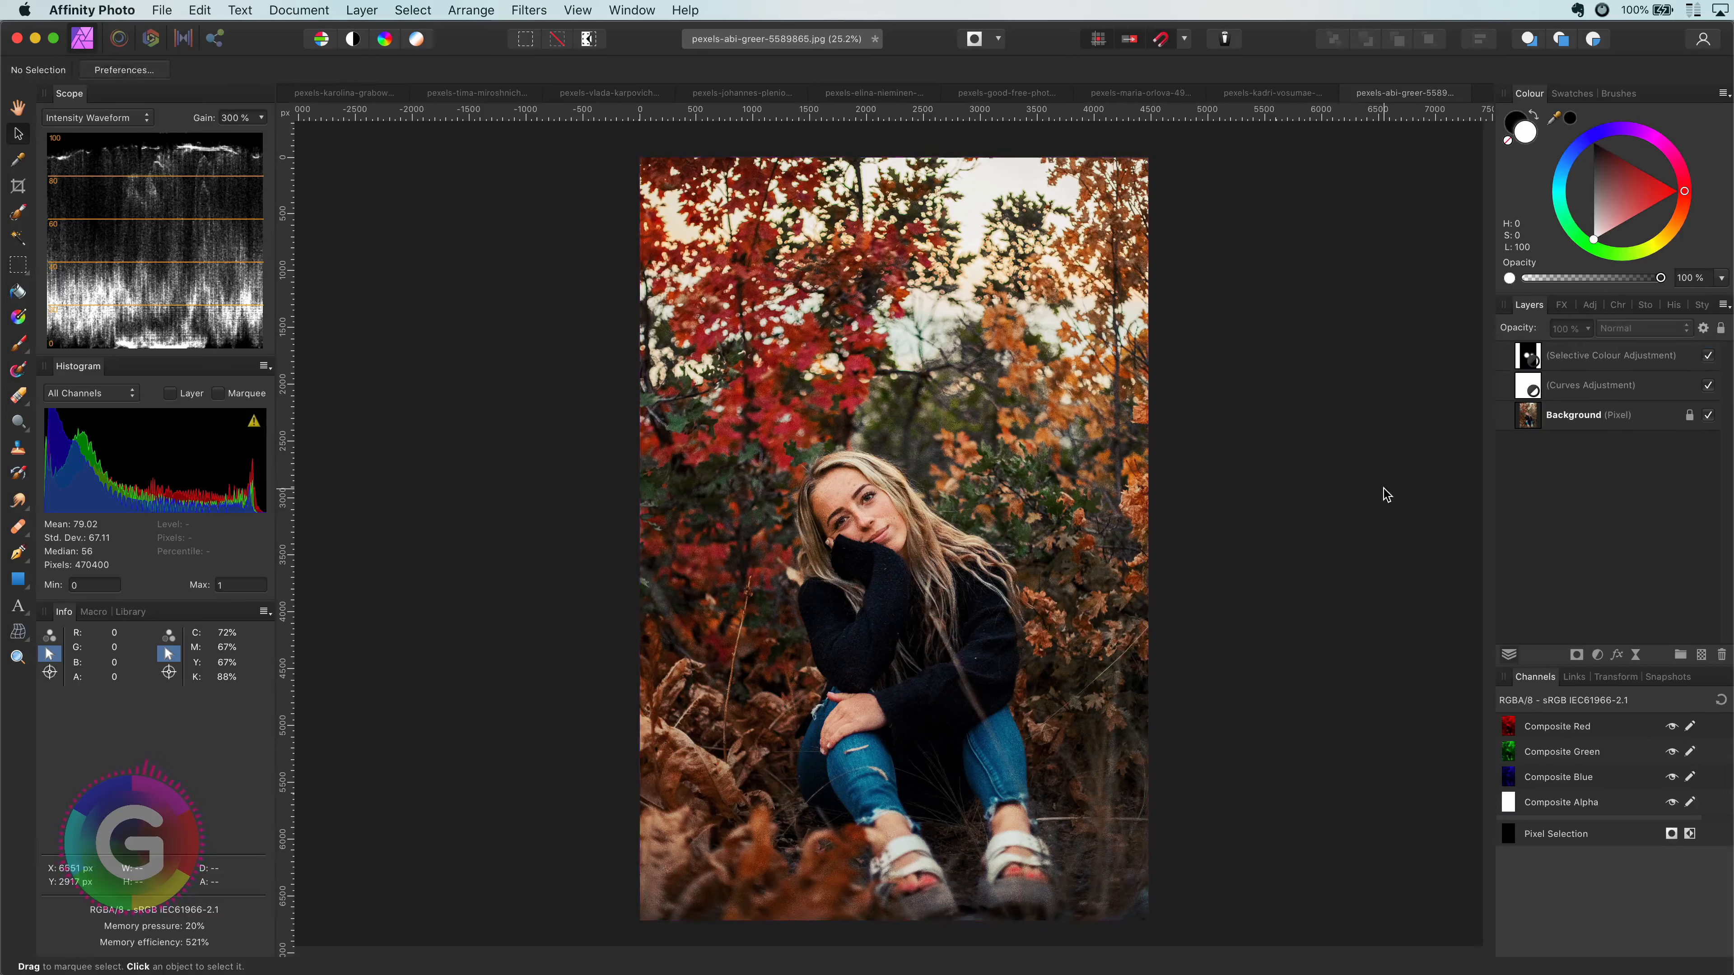
{"action": "left_click", "coordinate": [1632, 386]}
{"action": "left_click", "coordinate": [1638, 356], "text": "shift"}
{"action": "left_click", "coordinate": [1708, 357]}
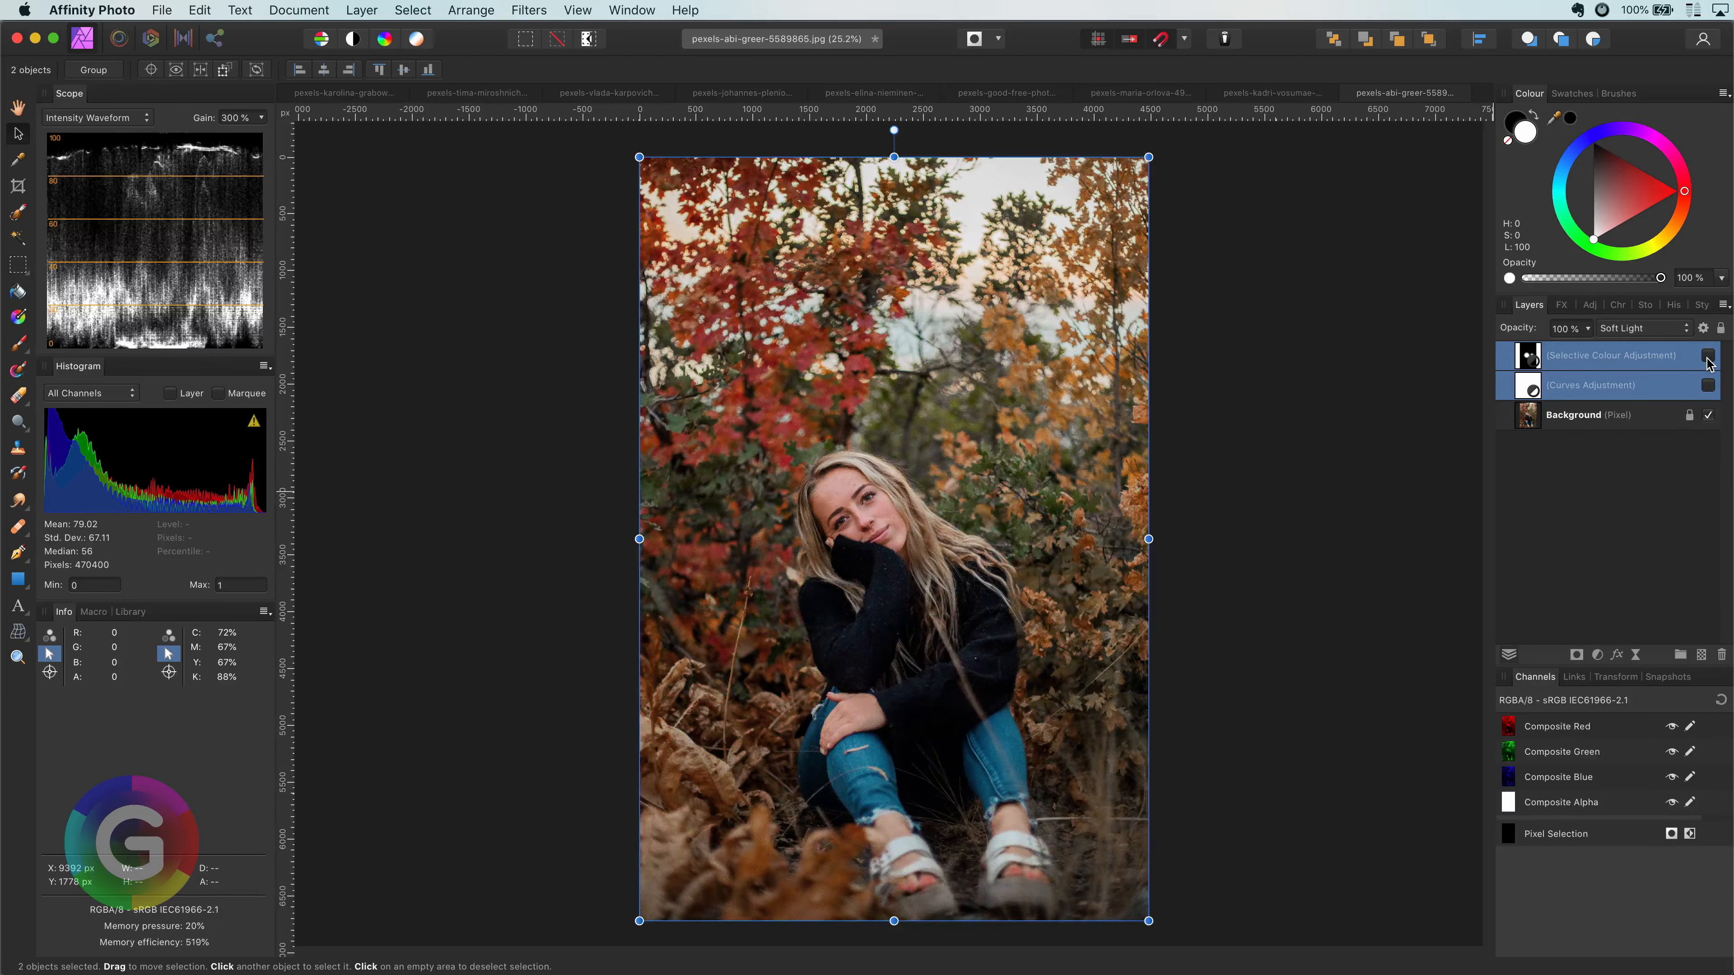
{"action": "left_click", "coordinate": [1708, 356]}
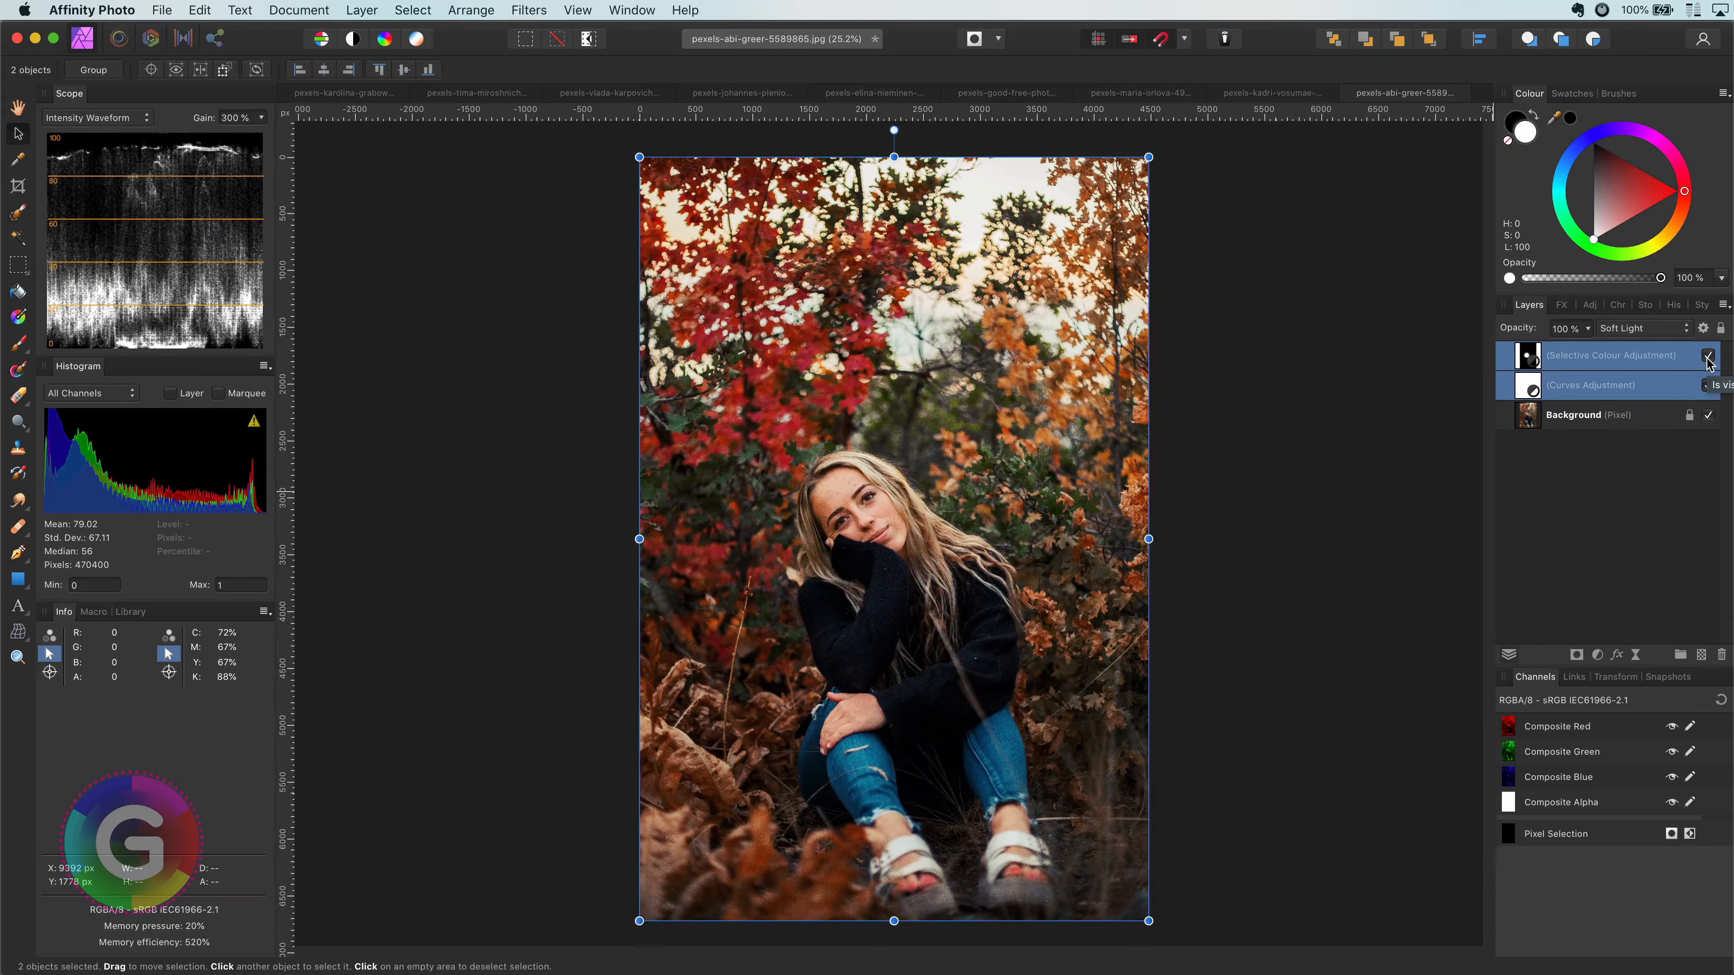
{"action": "left_click", "coordinate": [1411, 430]}
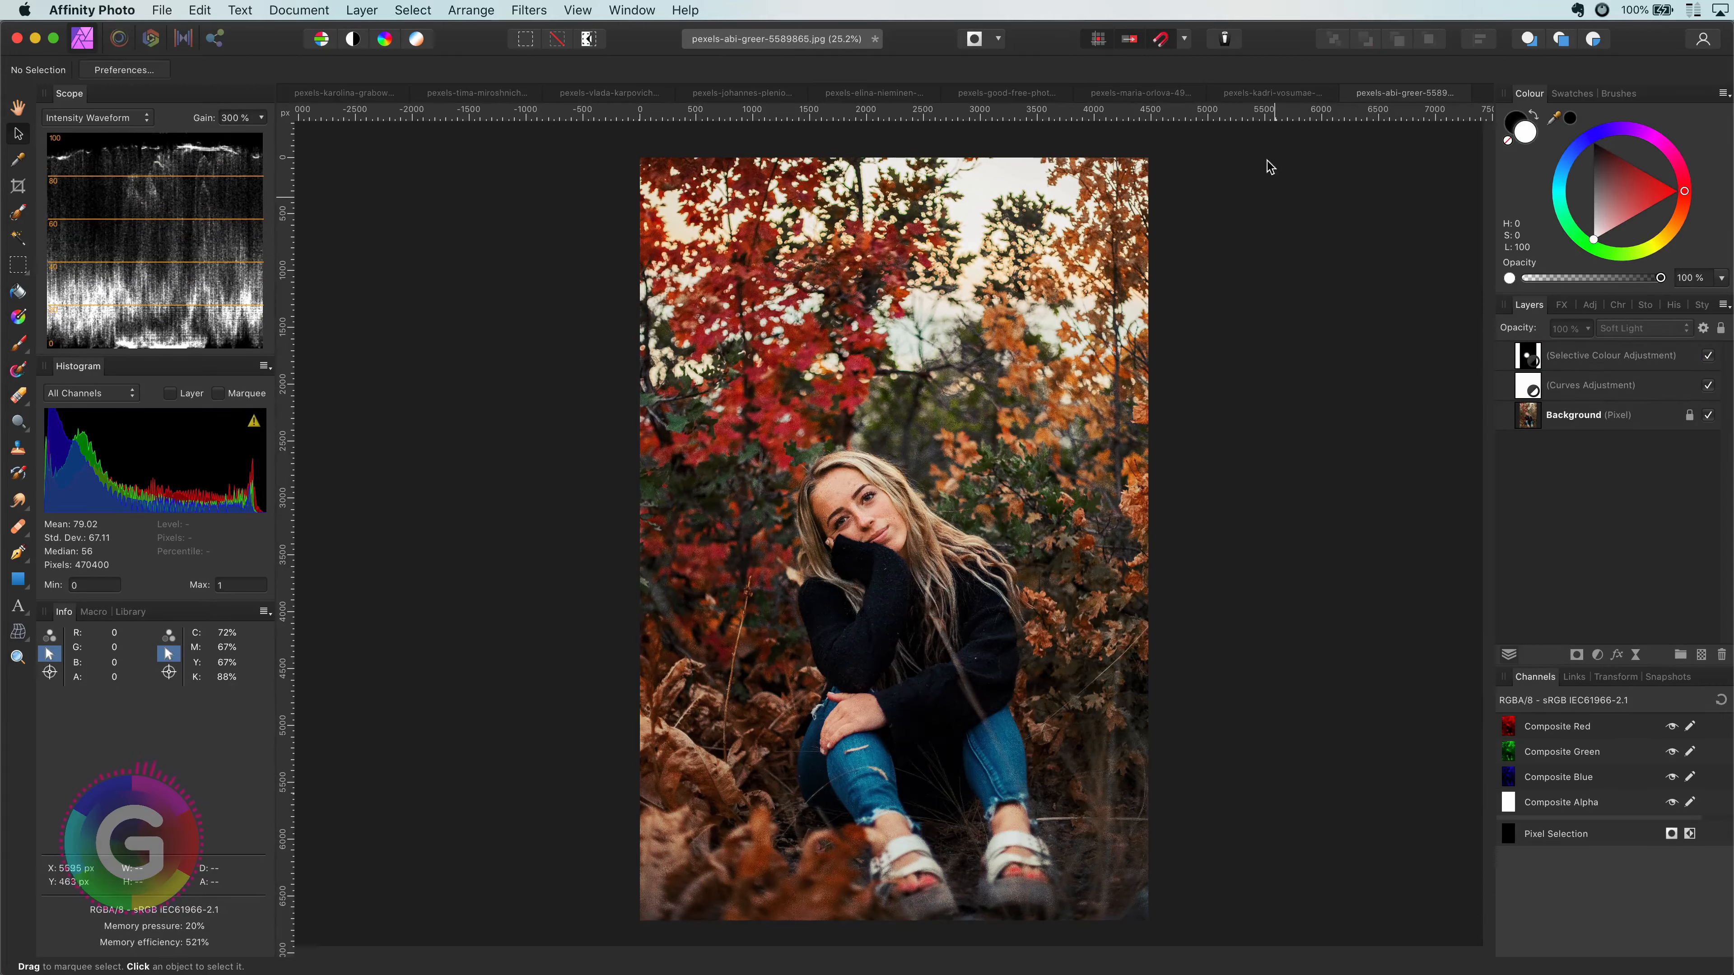
- Preview other blend modes for the Curves adjustment, such as Hard Light, and keep Soft Light
{"action": "left_click", "coordinate": [1536, 389]}
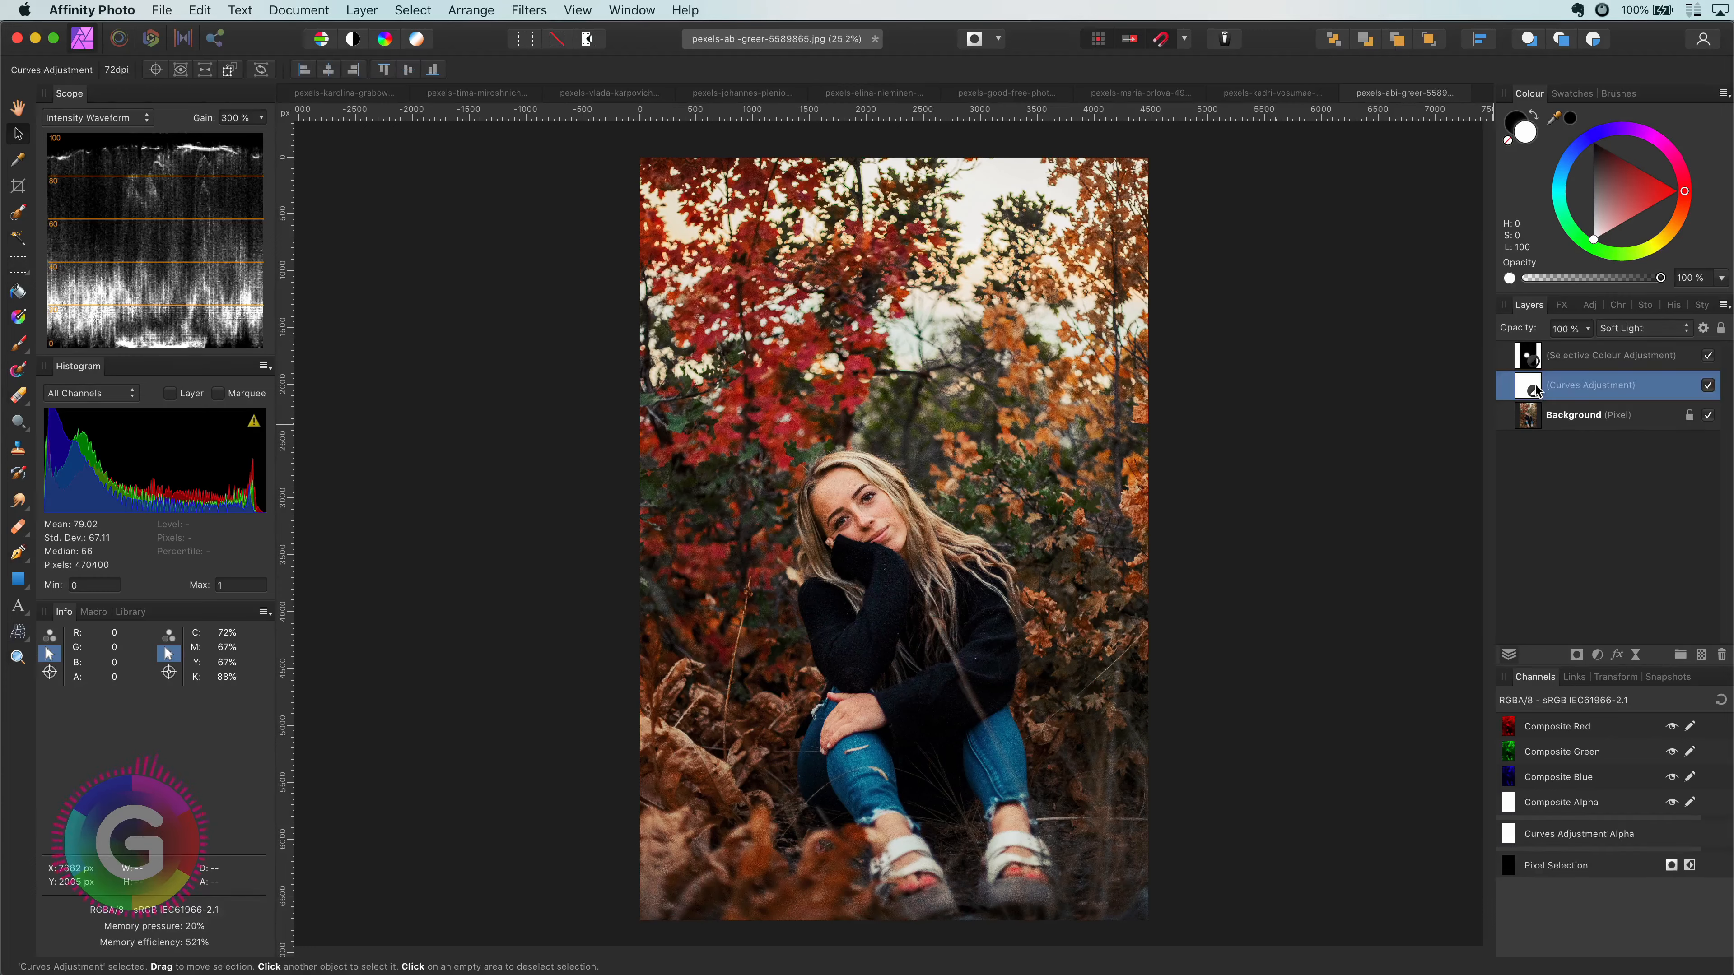
{"action": "left_click", "coordinate": [1651, 334]}
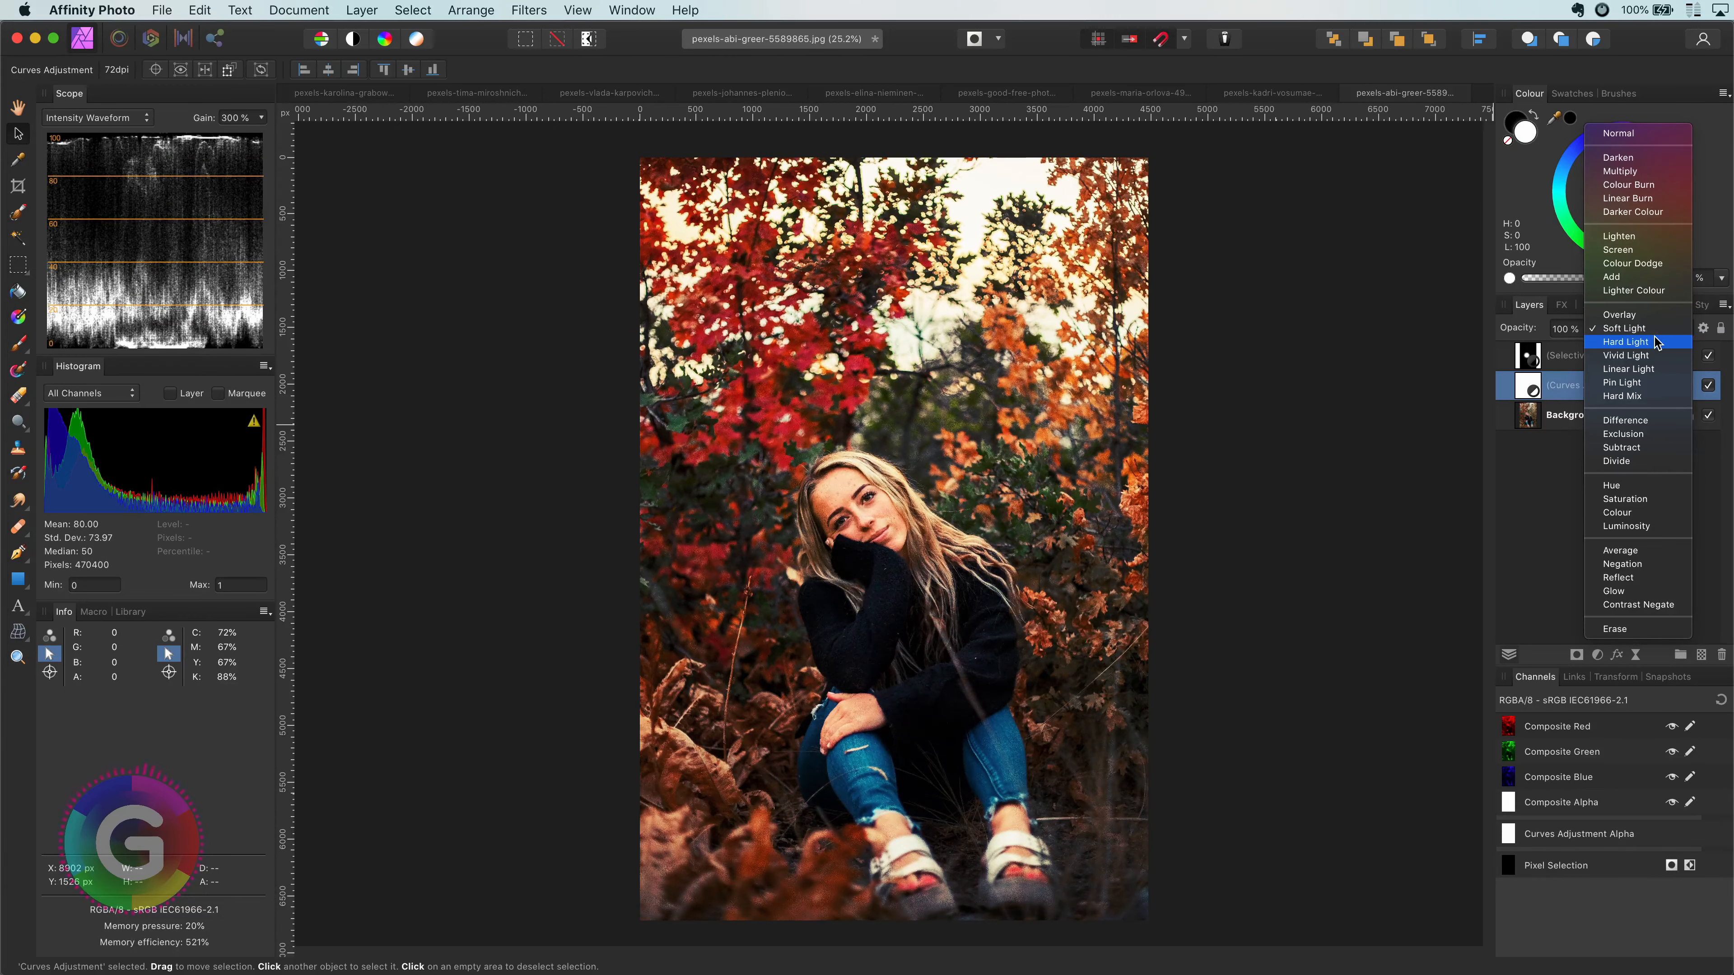
{"action": "left_click", "coordinate": [1638, 328]}
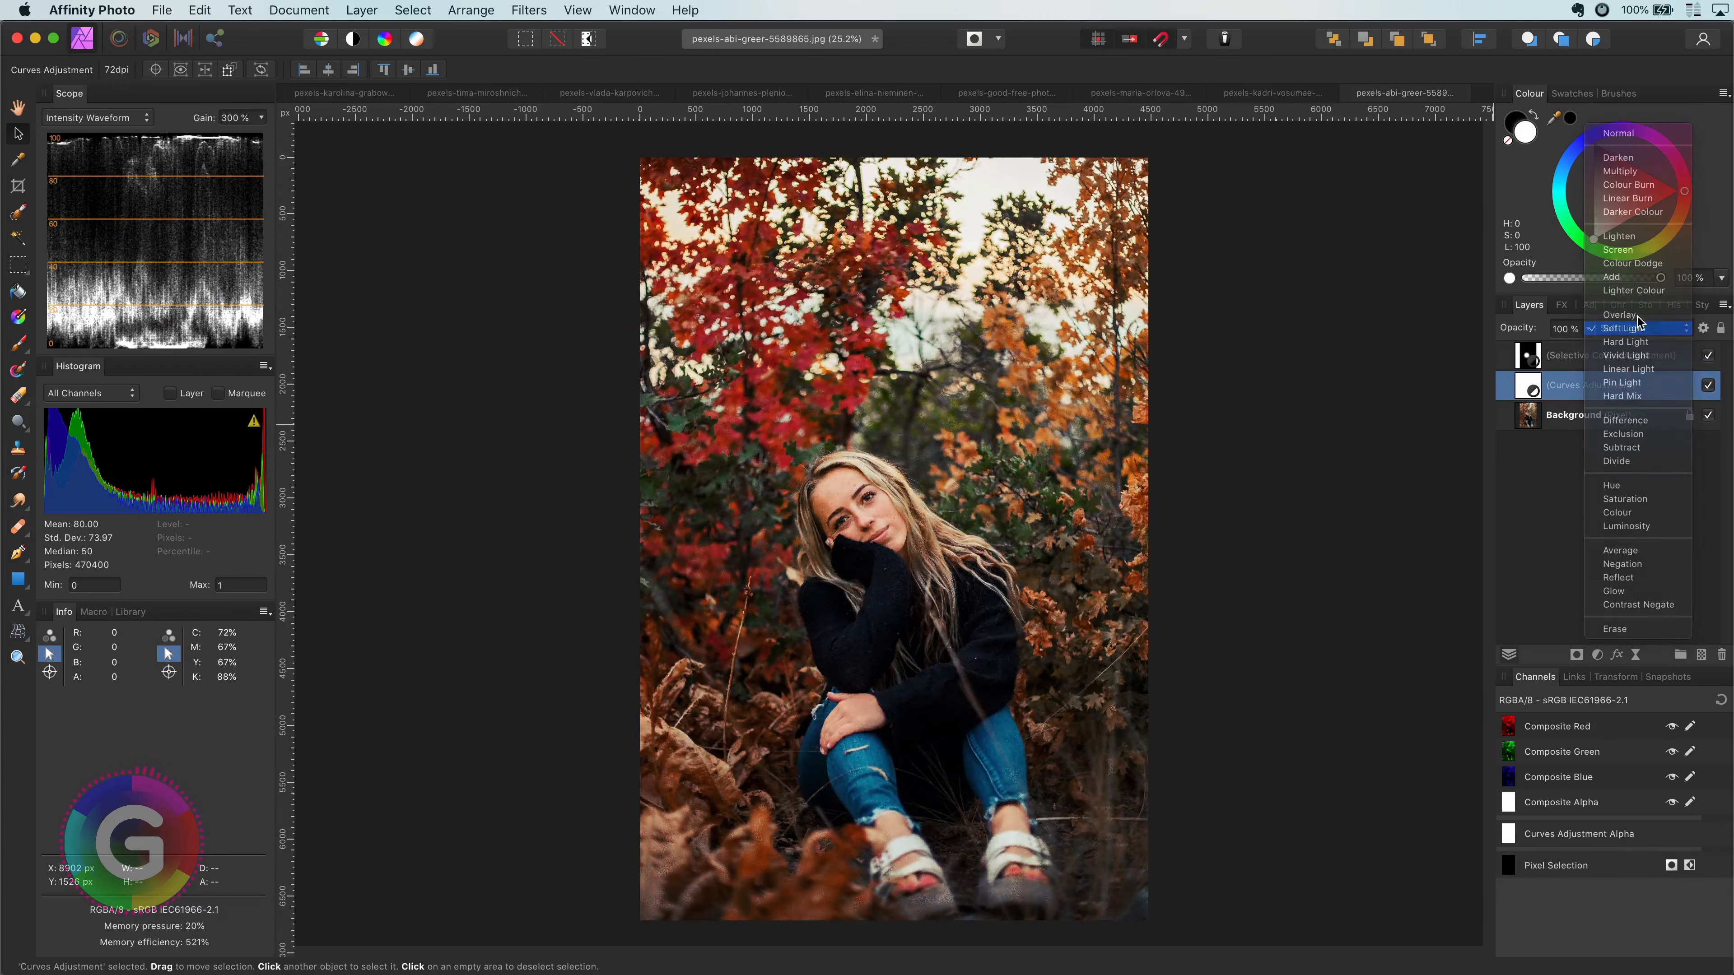
- Copy the Curves adjustment and paste it above the background of the open photo of fallen yellow leaves
{"action": "right_click", "coordinate": [1528, 388]}
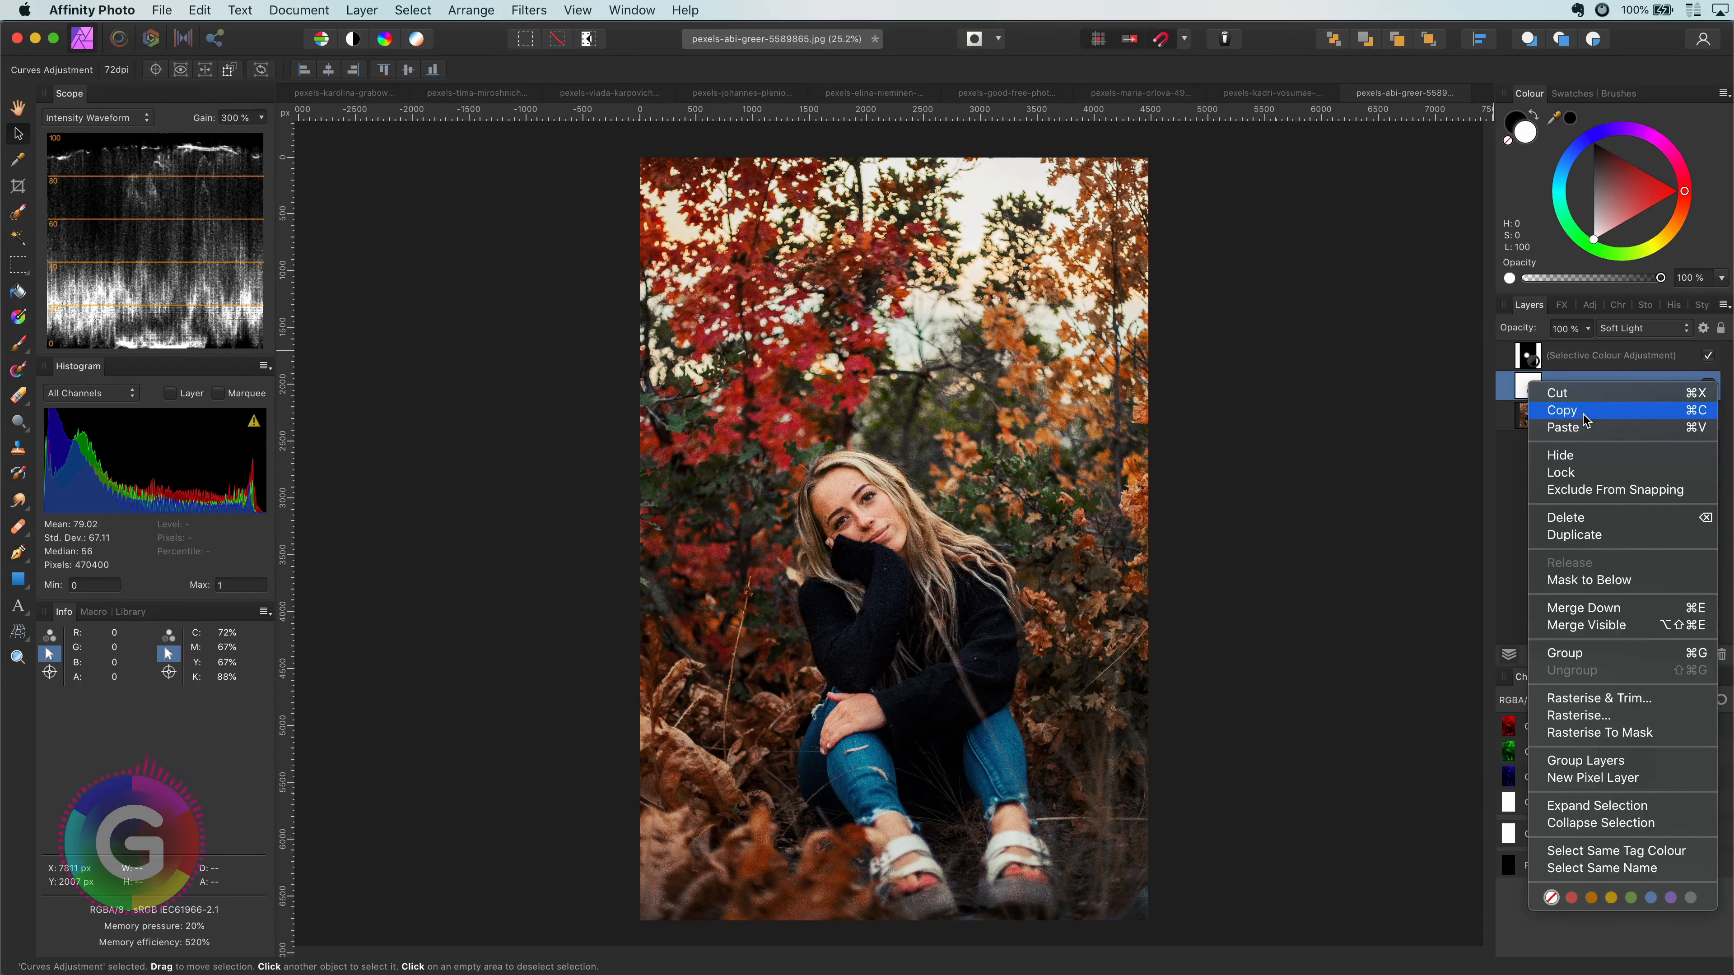
{"action": "left_click", "coordinate": [1563, 410]}
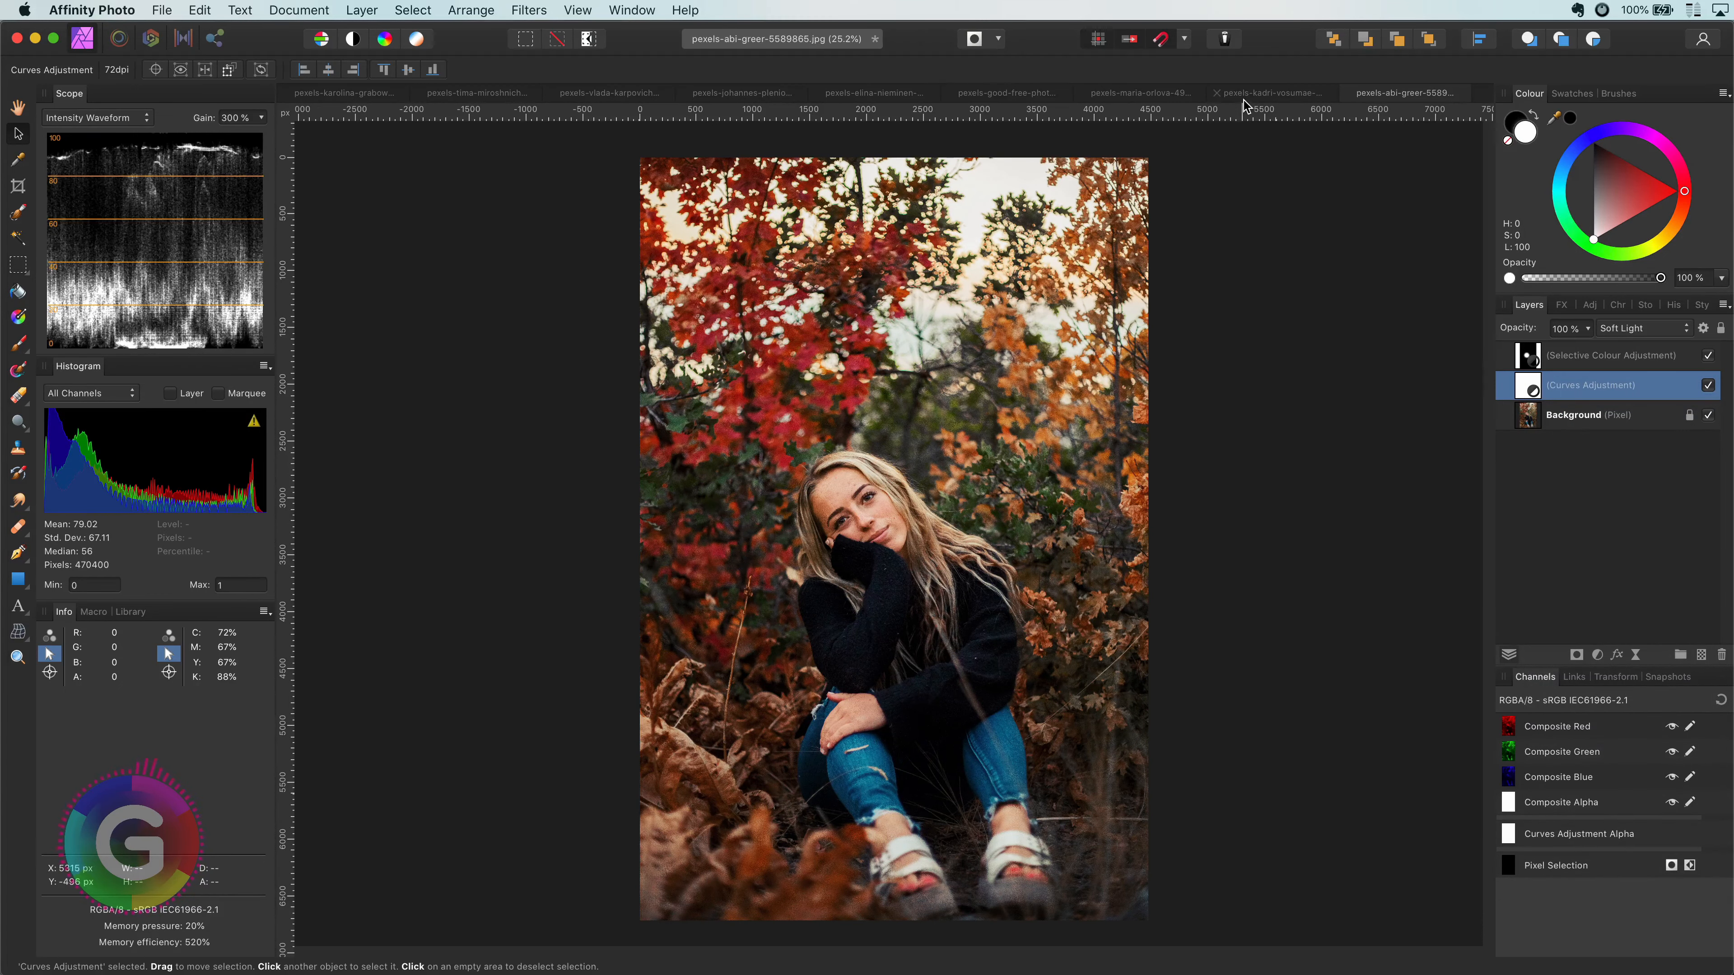
{"action": "left_click", "coordinate": [1244, 105]}
{"action": "key", "text": "h"}
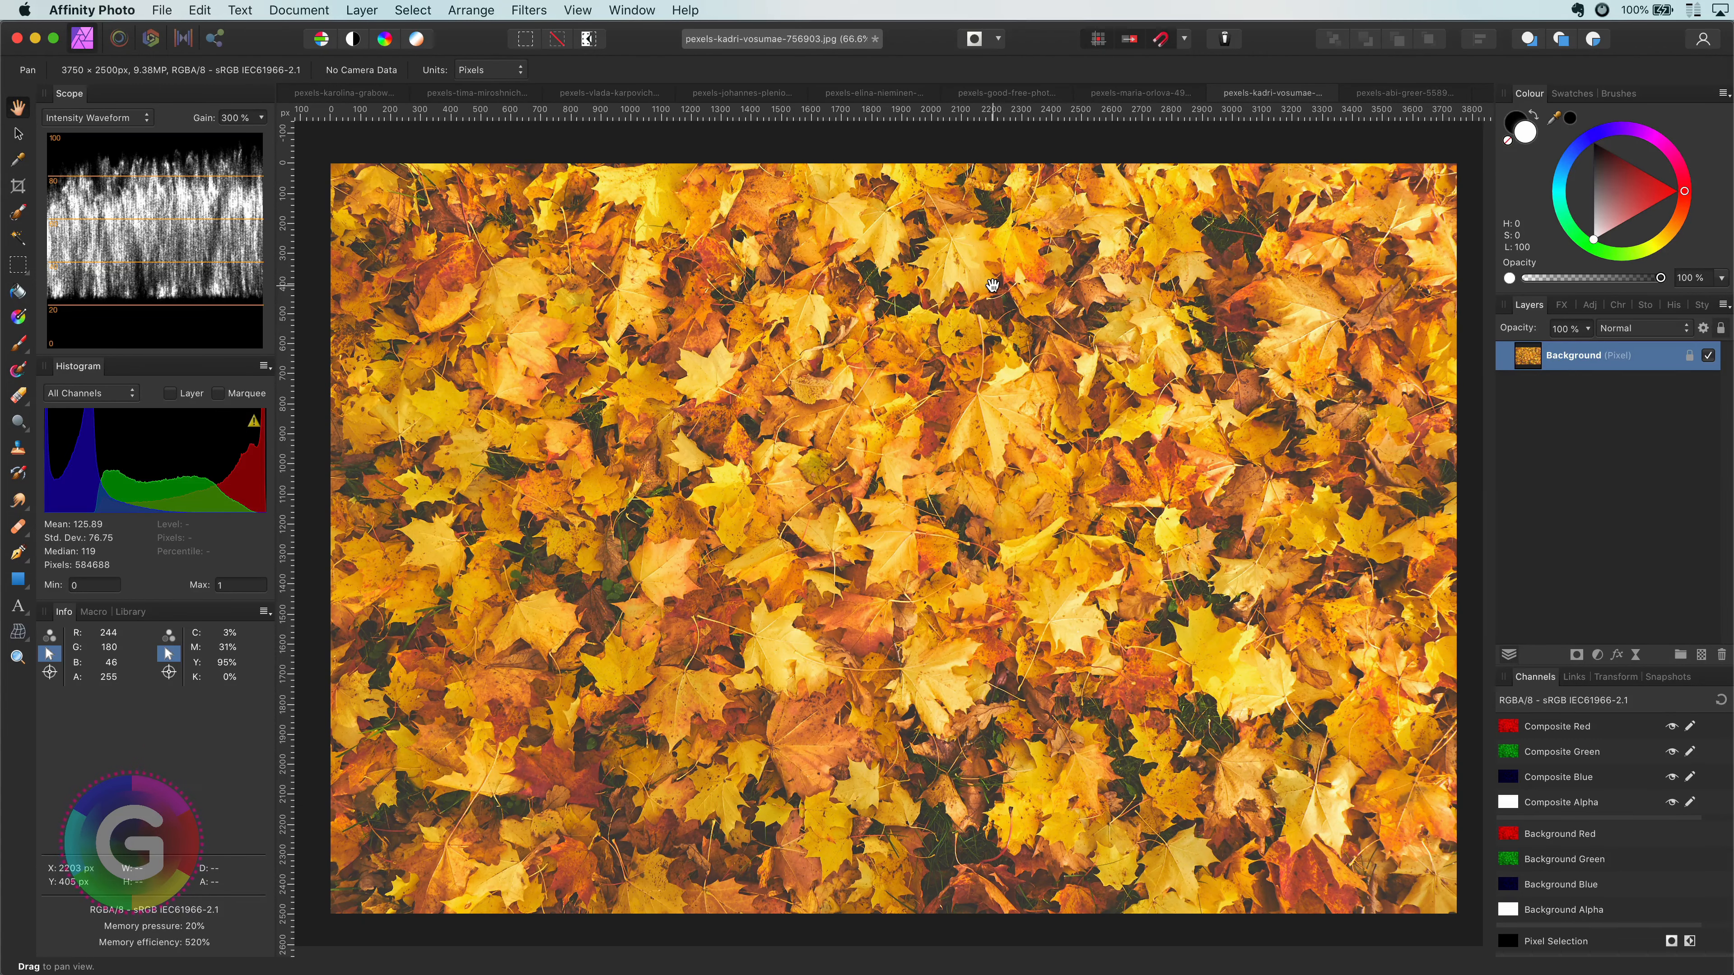
{"action": "key", "text": "super+v"}
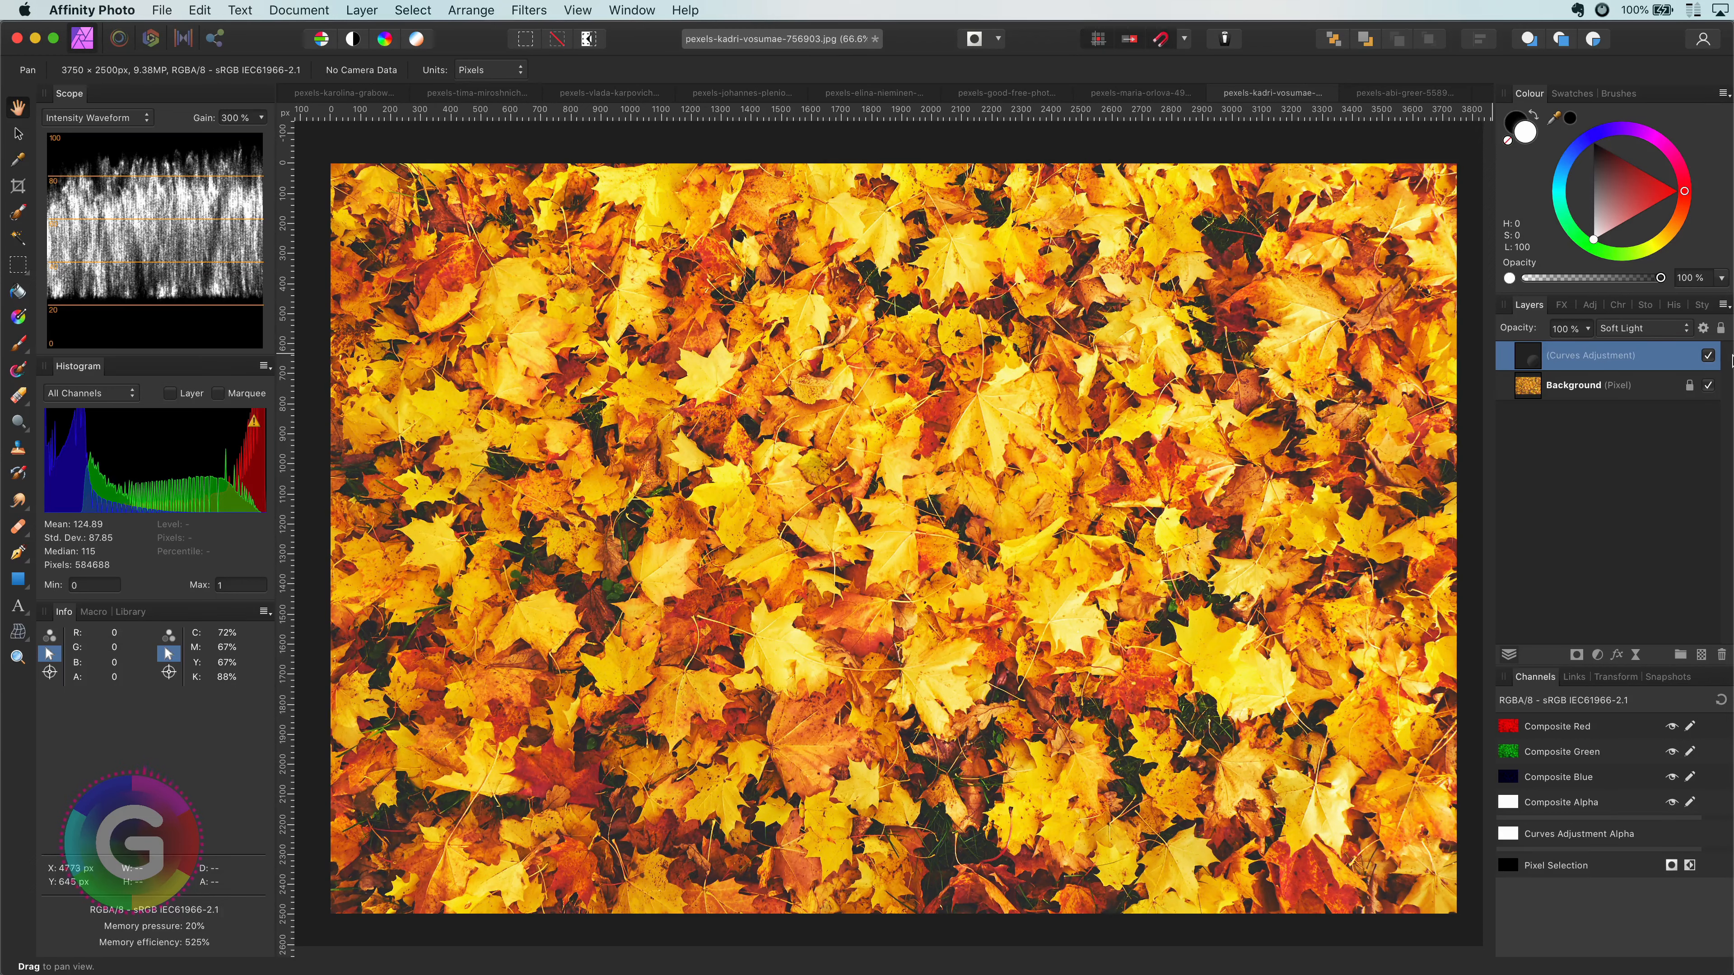
- Compare the fallen yellow leaves photo with the Curves adjustment hidden and shown
{"action": "left_click", "coordinate": [1710, 356]}
{"action": "left_click", "coordinate": [1710, 356]}
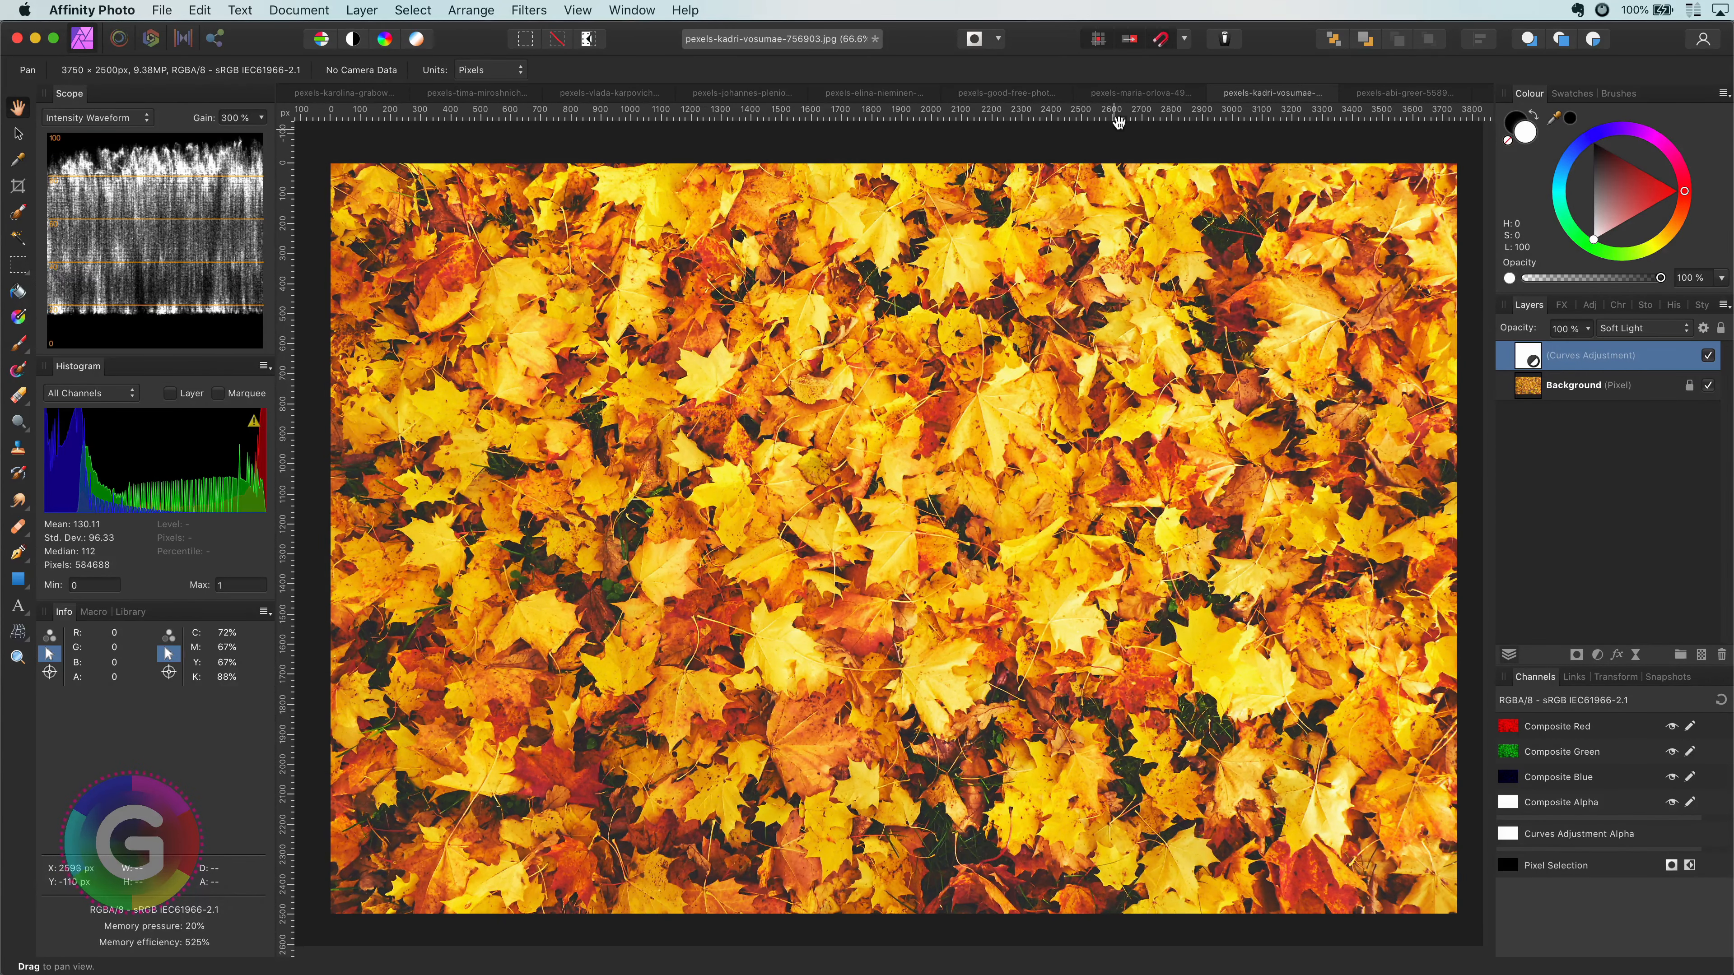
- Paste the Curves adjustment onto the bicycle photo and compare it hidden, shown and in Hard Light, keeping Soft Light
{"action": "left_click", "coordinate": [1129, 95]}
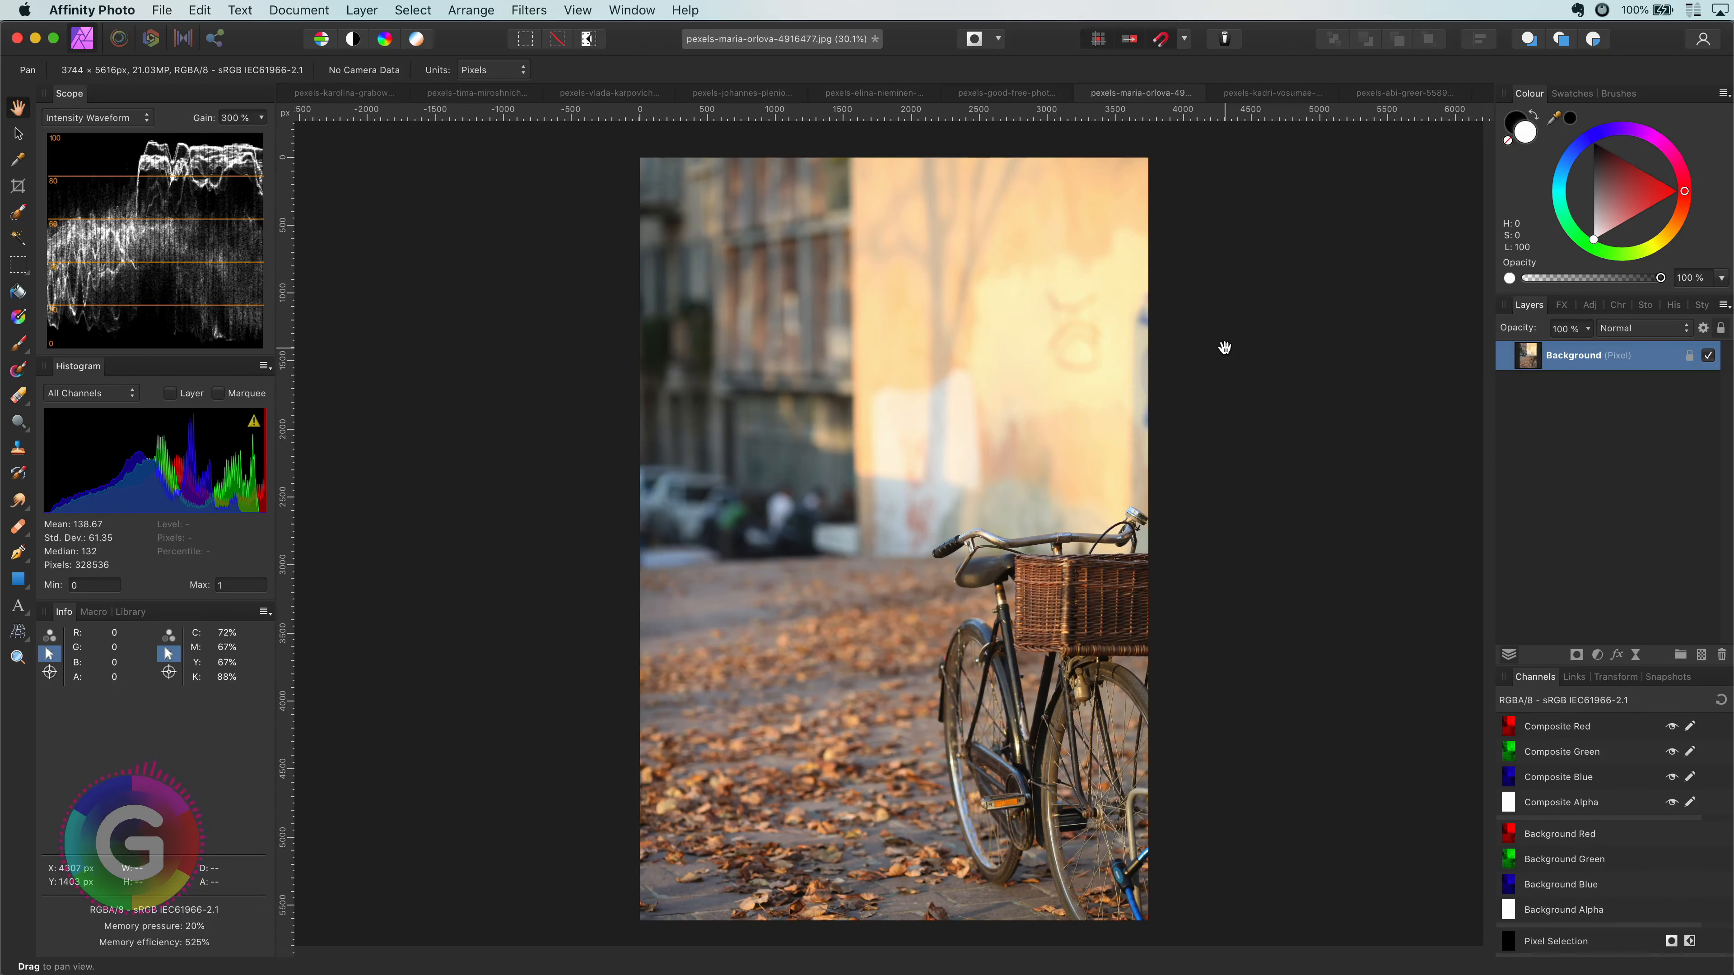
{"action": "key", "text": "super+v"}
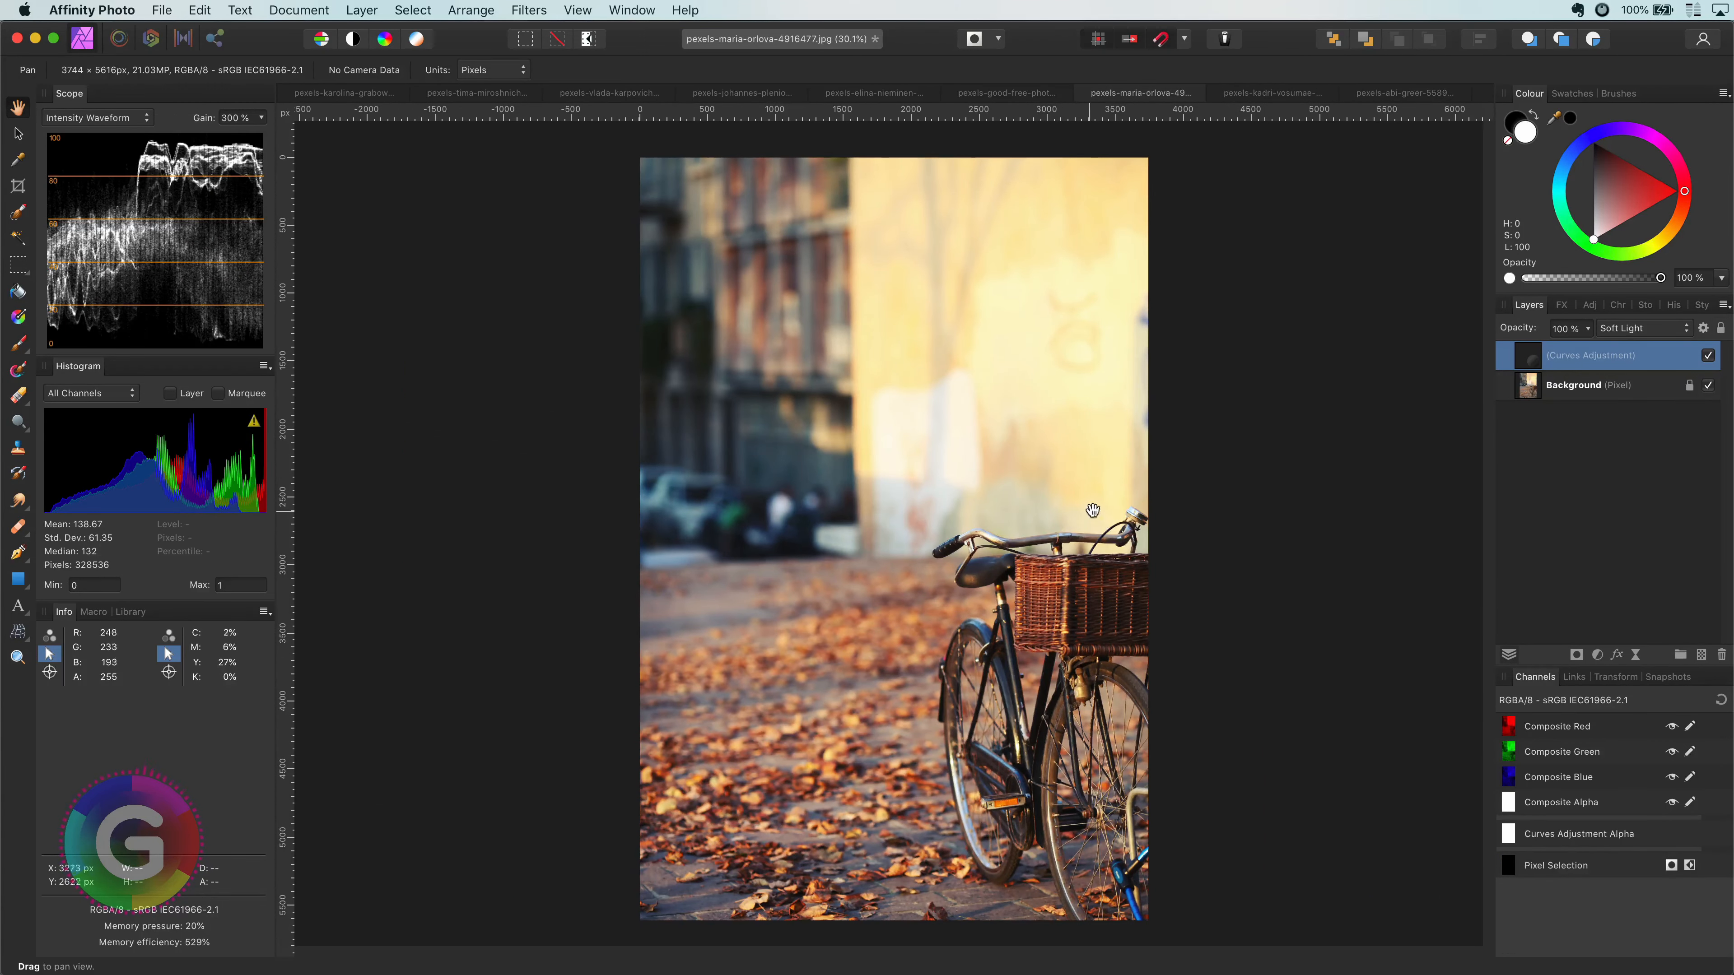
{"action": "left_click", "coordinate": [1707, 356]}
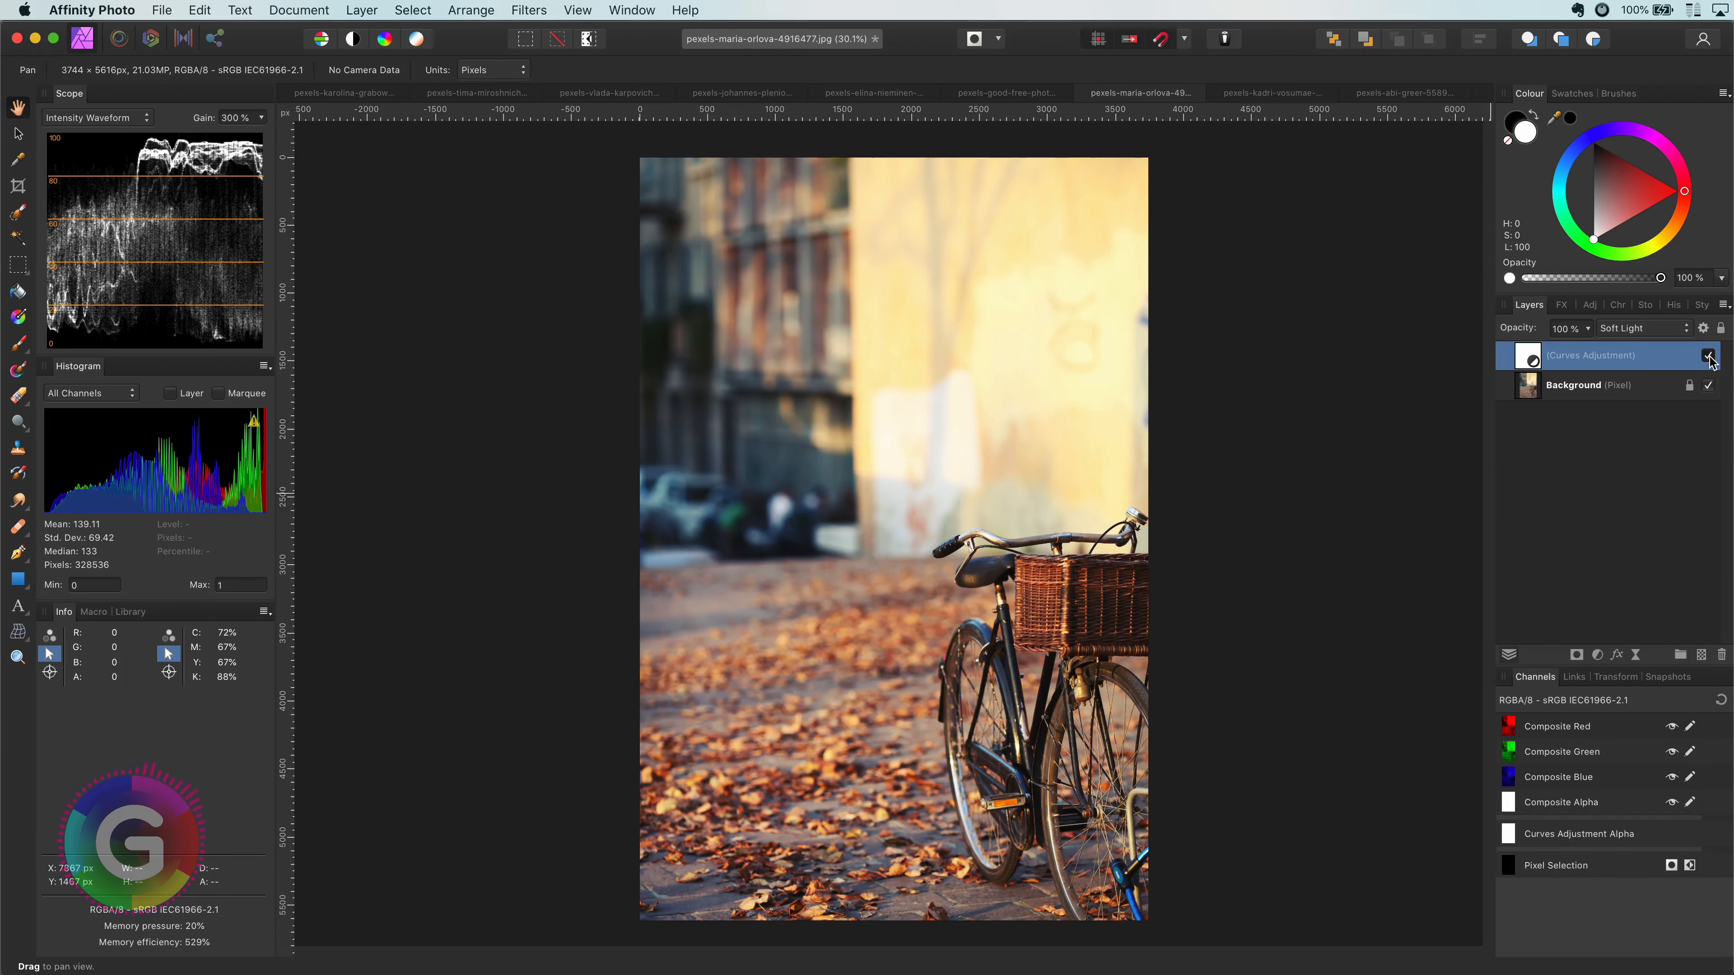
{"action": "left_click", "coordinate": [1709, 356]}
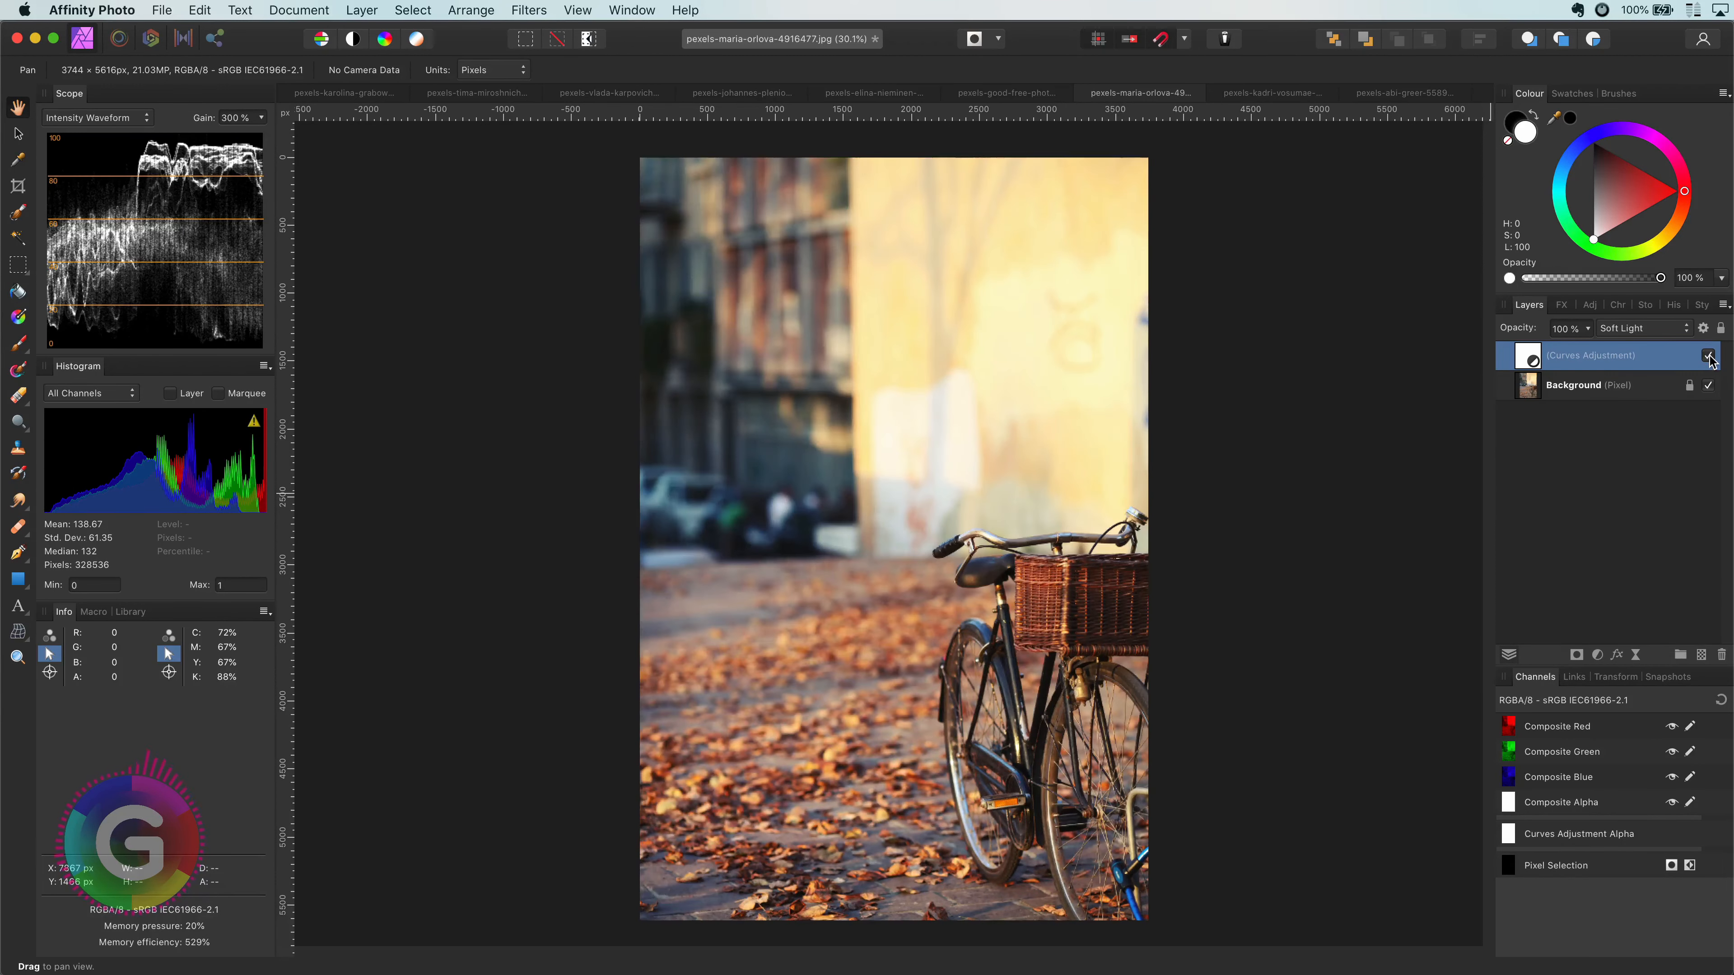
{"action": "left_click", "coordinate": [1647, 330]}
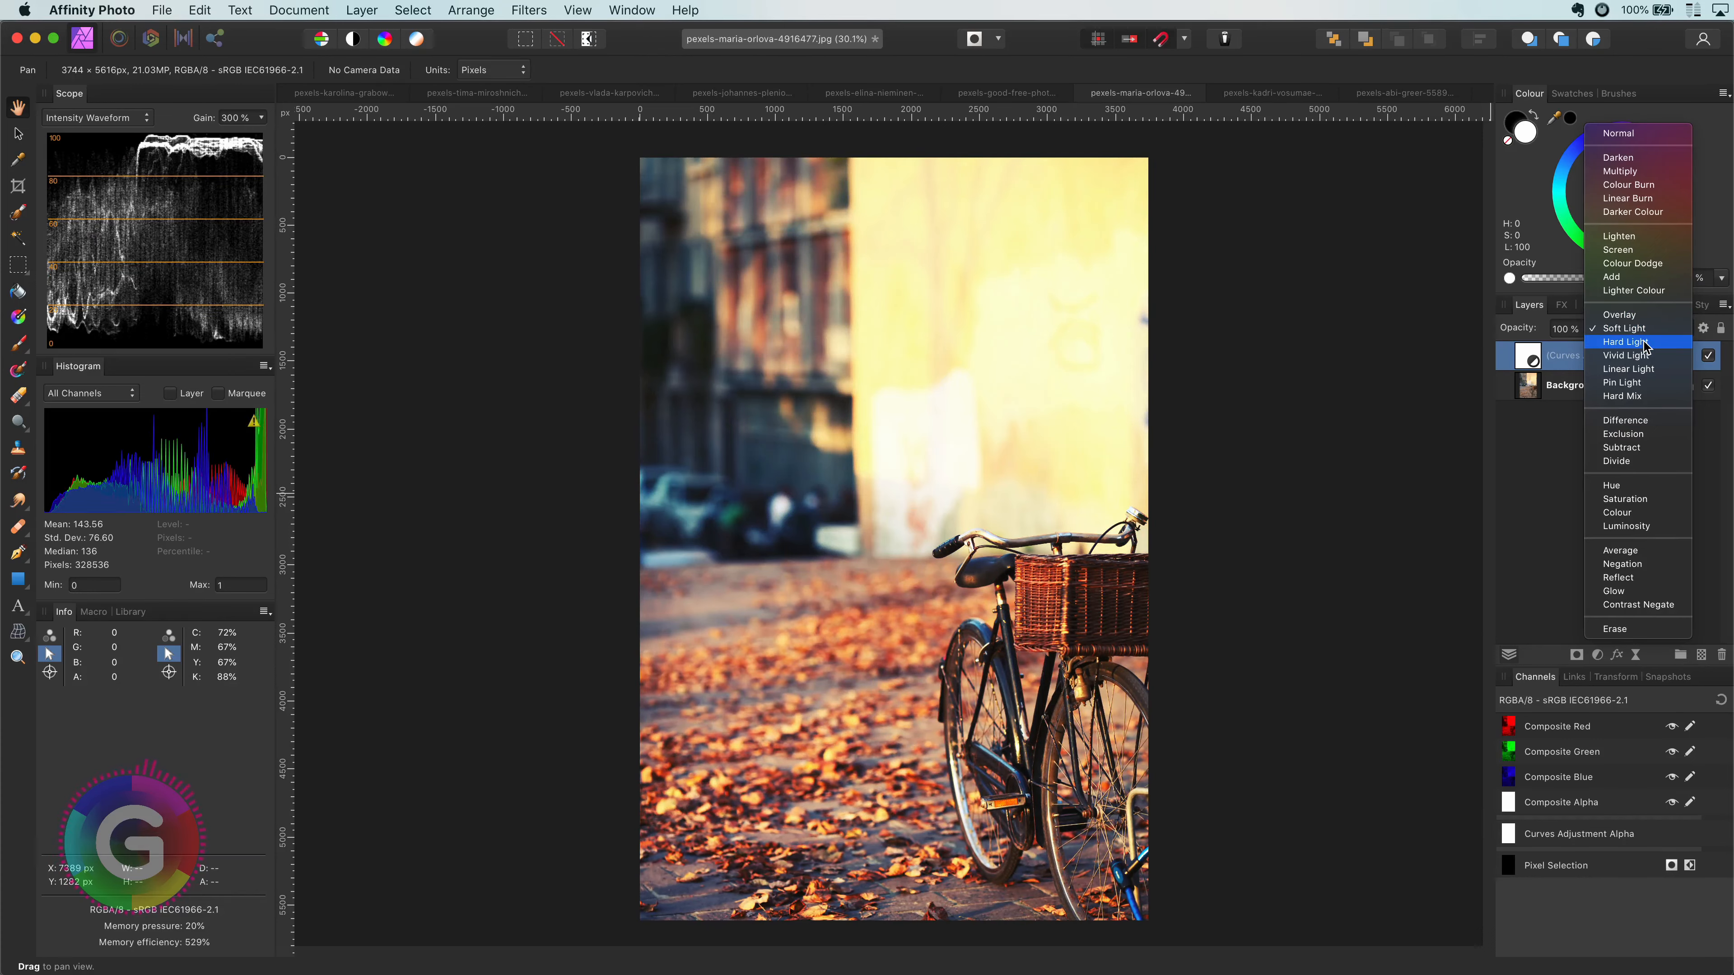
{"action": "left_click", "coordinate": [1639, 331]}
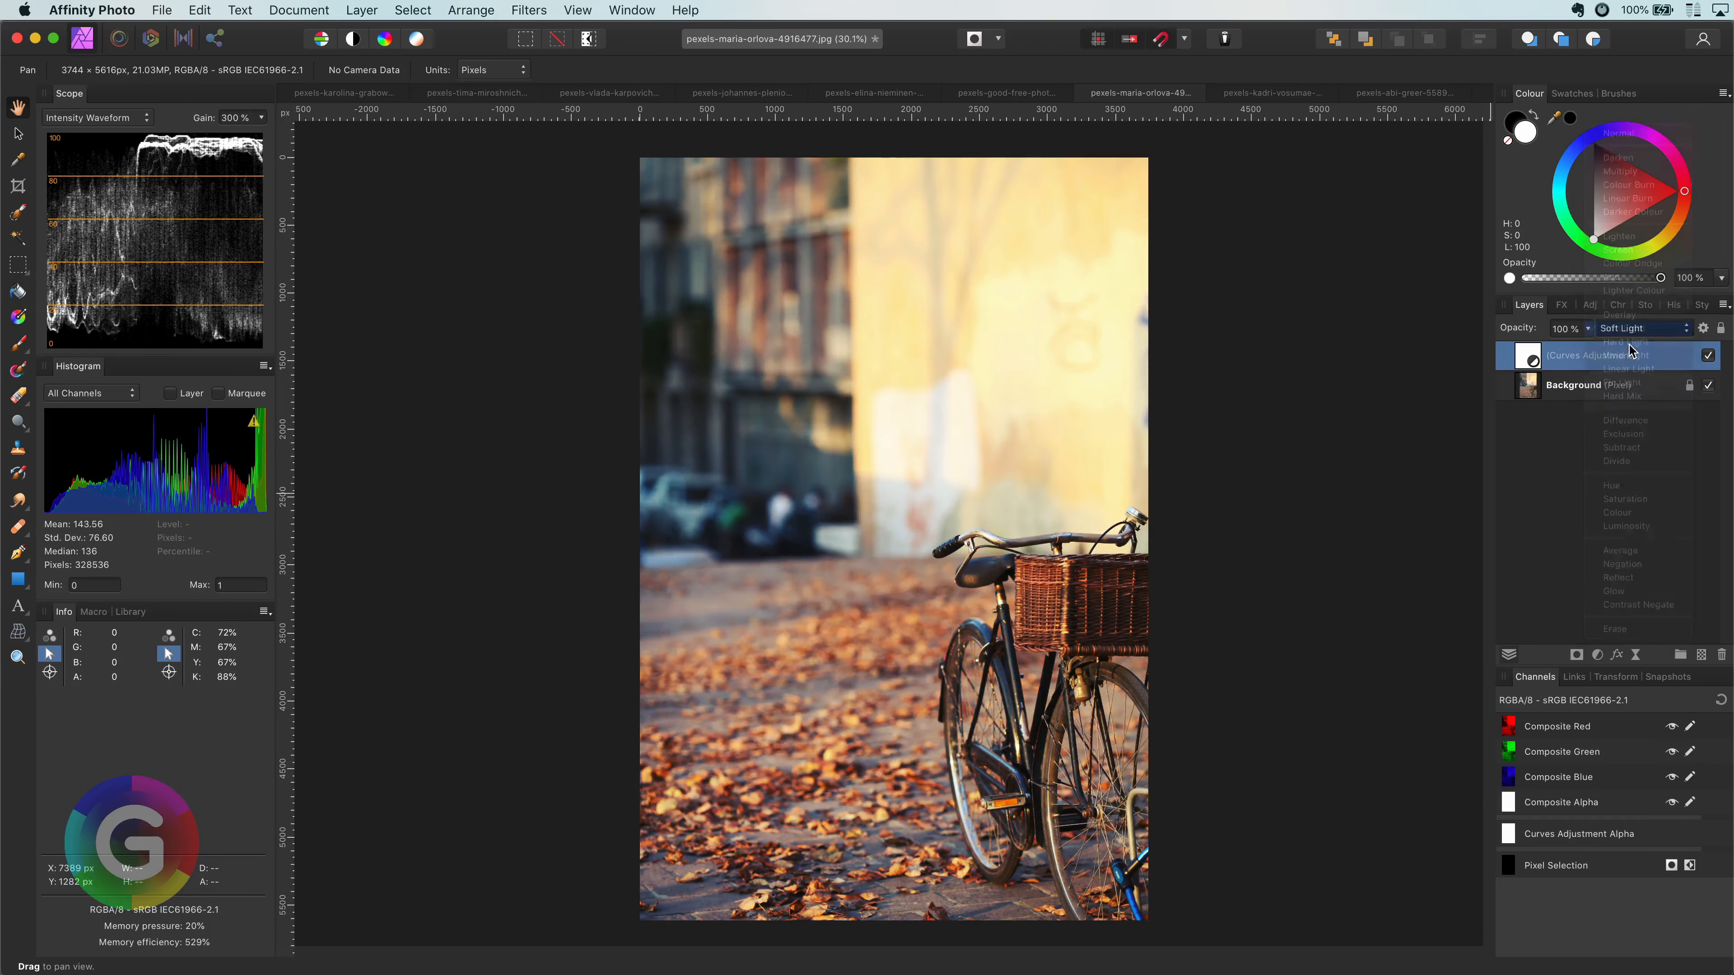
- Paste the Curves adjustment onto the forest road photo and compare the photo with it hidden and shown
{"action": "left_click", "coordinate": [1008, 97]}
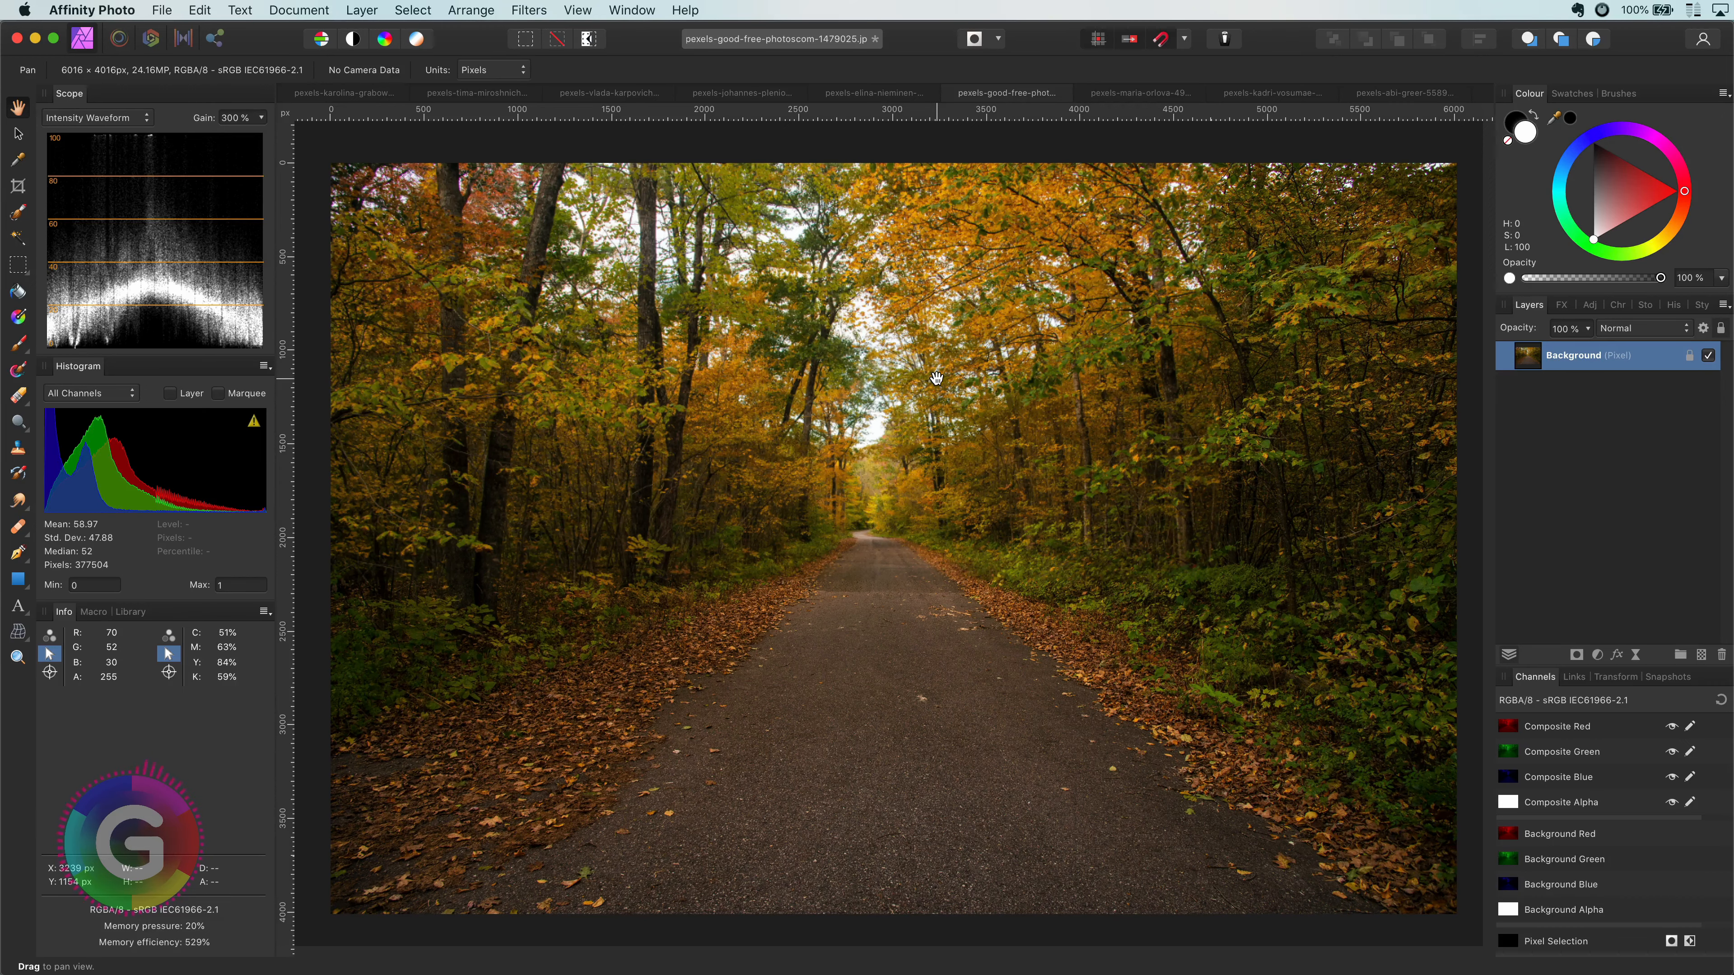
{"action": "key", "text": "super+v"}
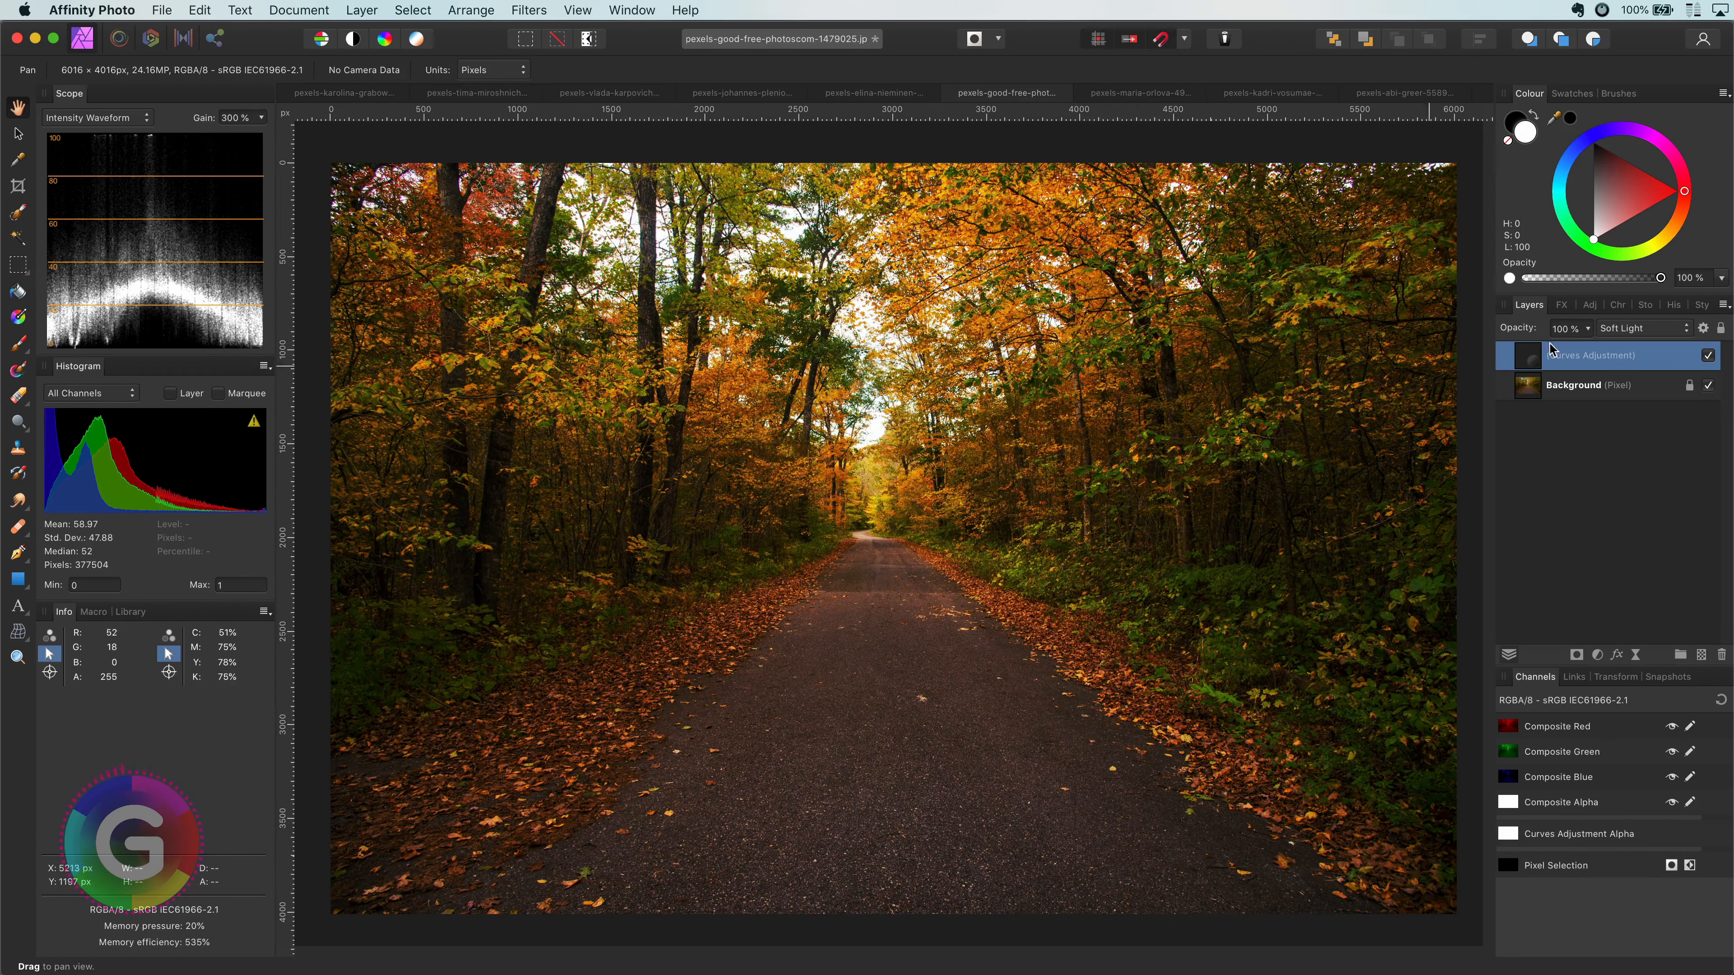
{"action": "left_click", "coordinate": [1708, 356]}
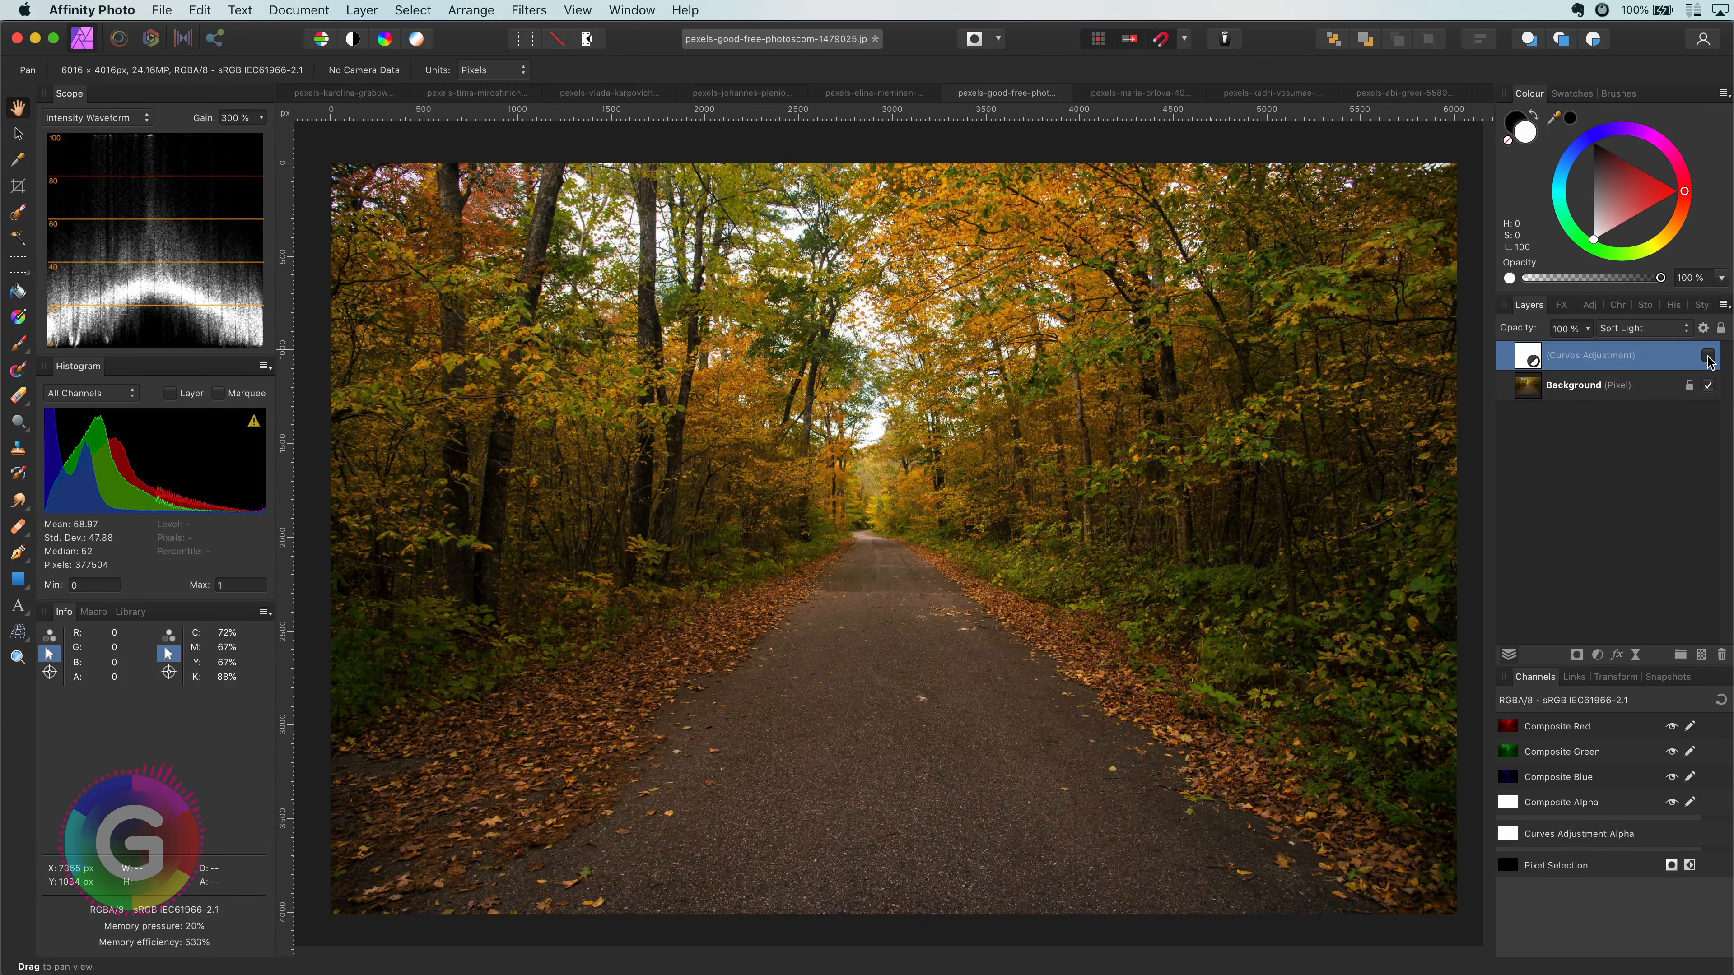
{"action": "left_click", "coordinate": [1708, 356]}
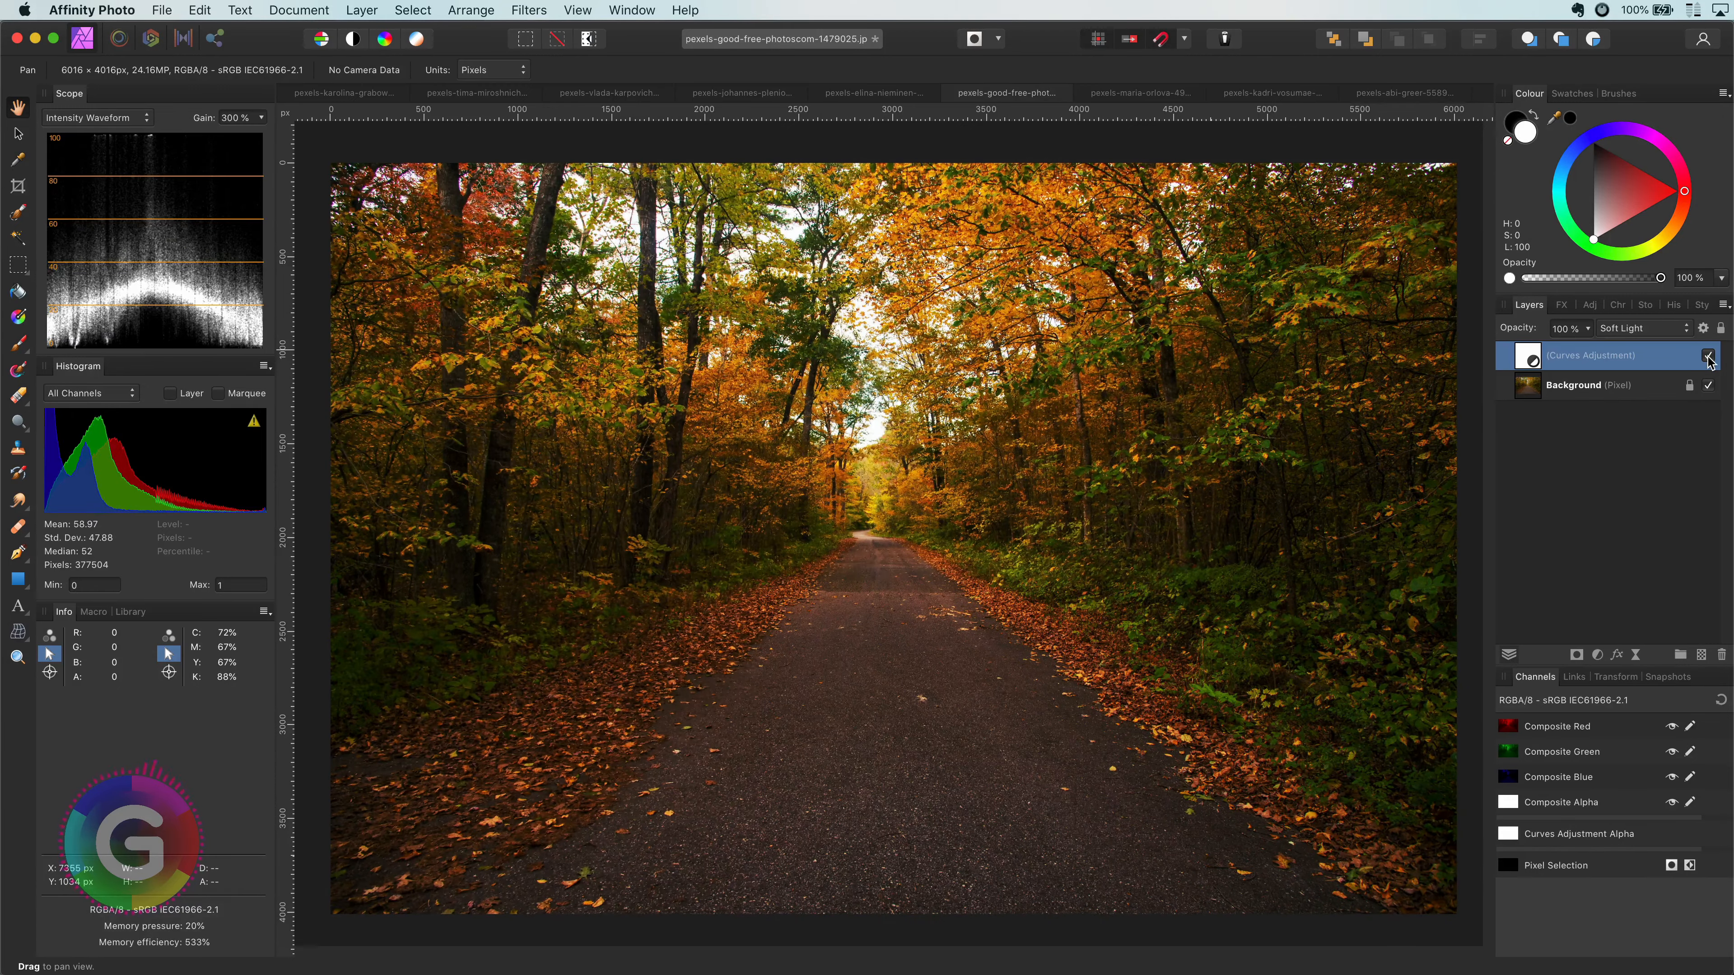
- Set the forest road photo's Curves adjustment to Hard Light at 84% opacity and check it before and after
{"action": "left_click", "coordinate": [1645, 332]}
{"action": "left_click", "coordinate": [1644, 341]}
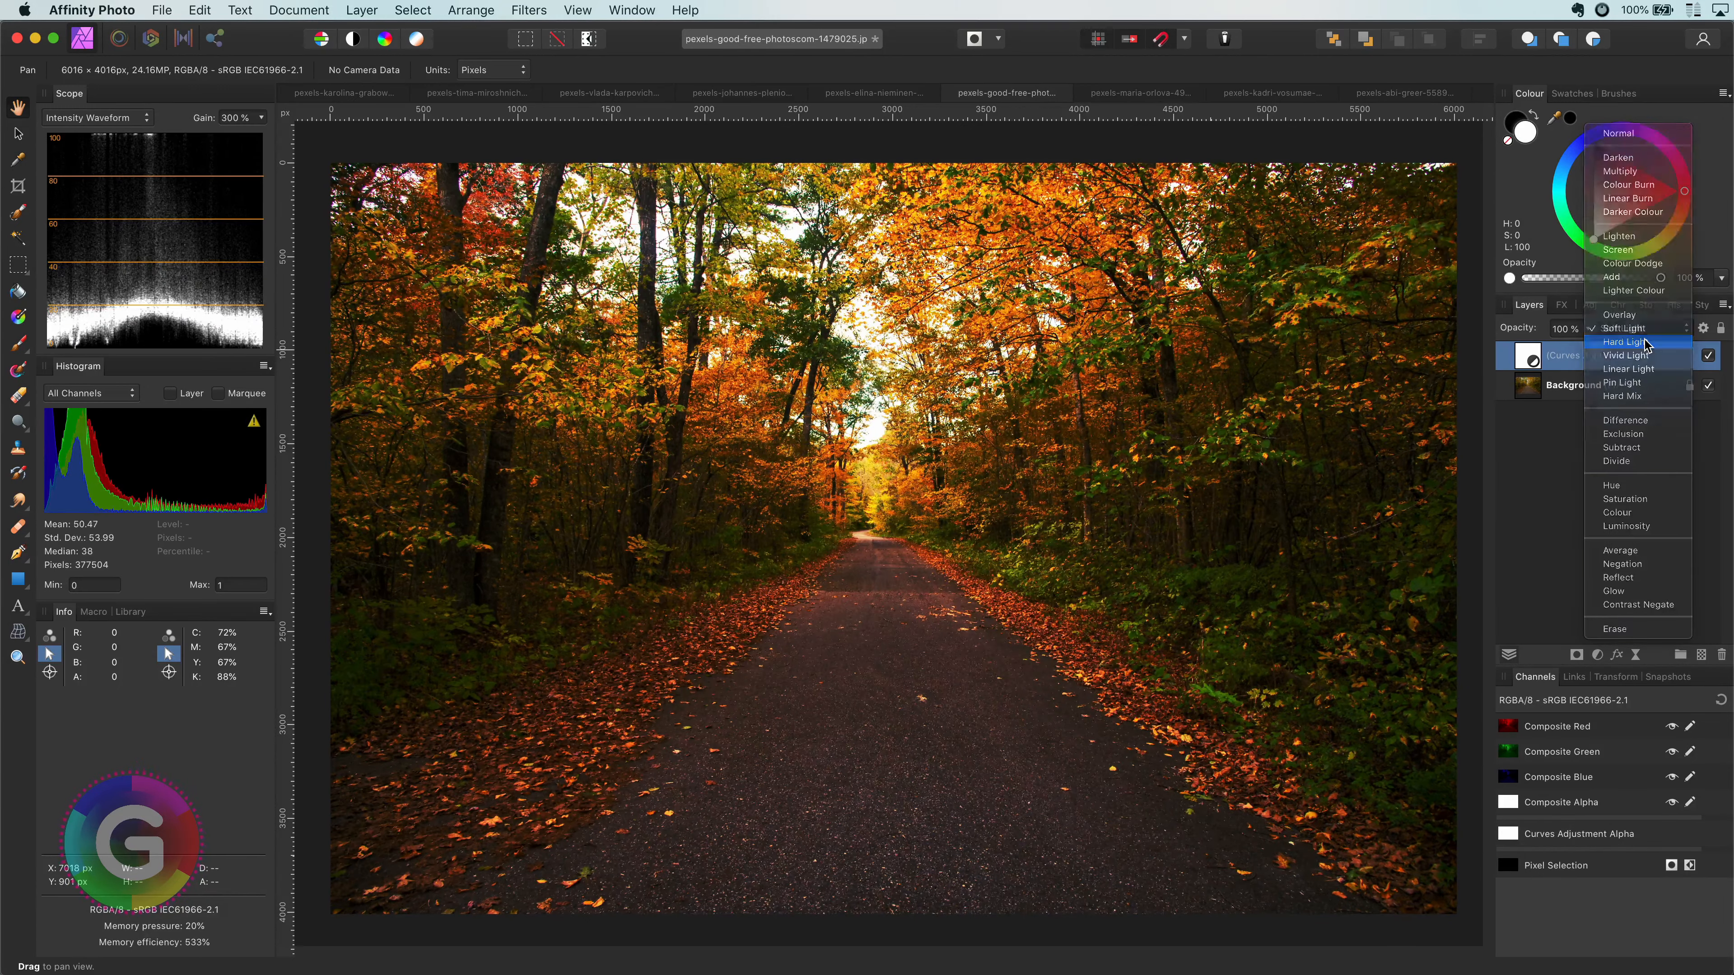
{"action": "left_click_drag", "start_coordinate": [1518, 329], "coordinate": [1507, 329]}
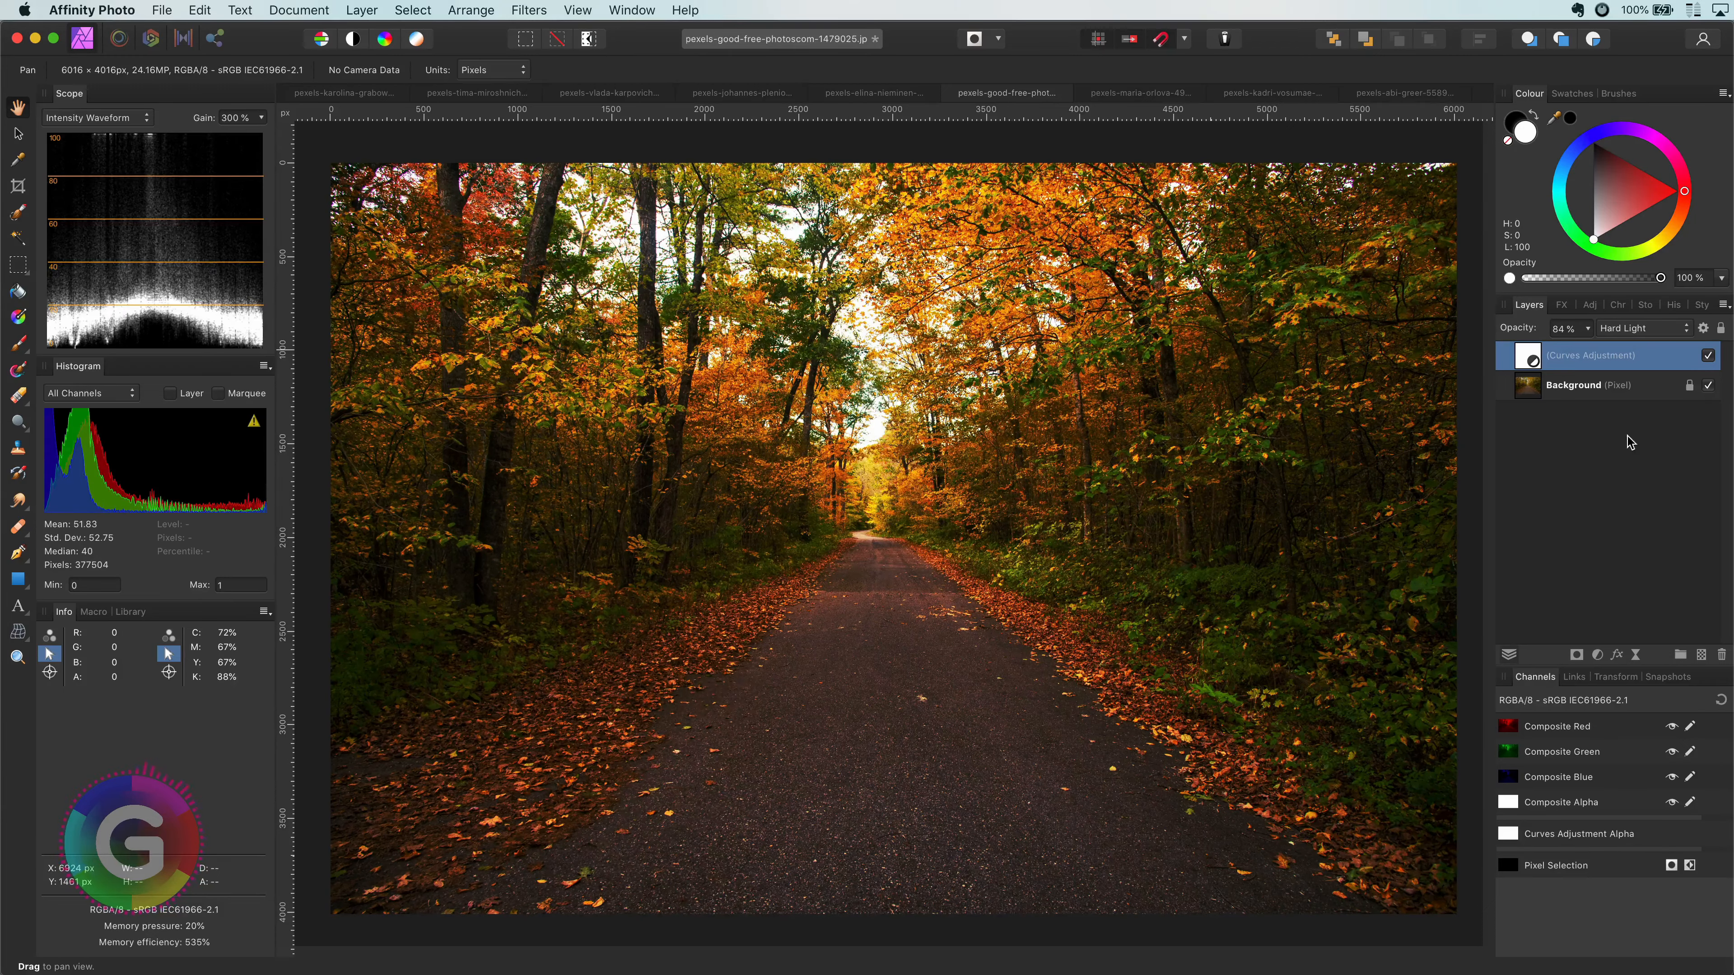
{"action": "left_click", "coordinate": [1708, 357]}
{"action": "left_click", "coordinate": [1708, 357]}
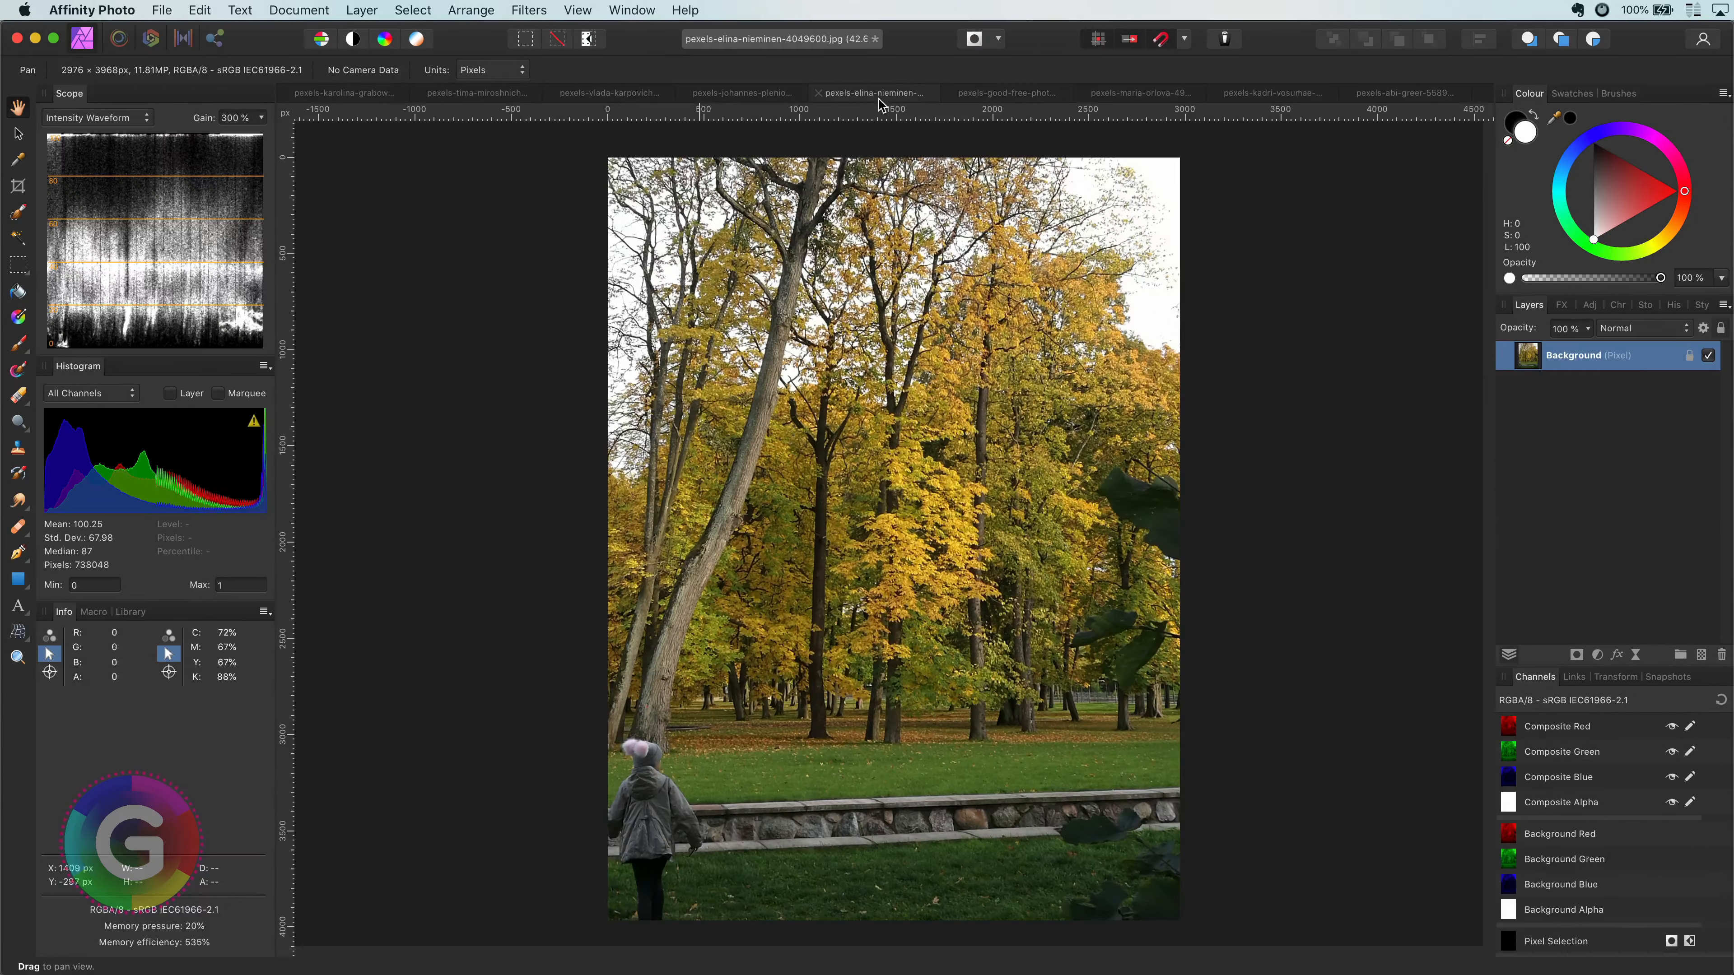
- Paste the Curves adjustment onto the park photo with the child beside the stone wall and set it to Hard Light
{"action": "left_click", "coordinate": [874, 93]}
{"action": "key", "text": "super+v"}
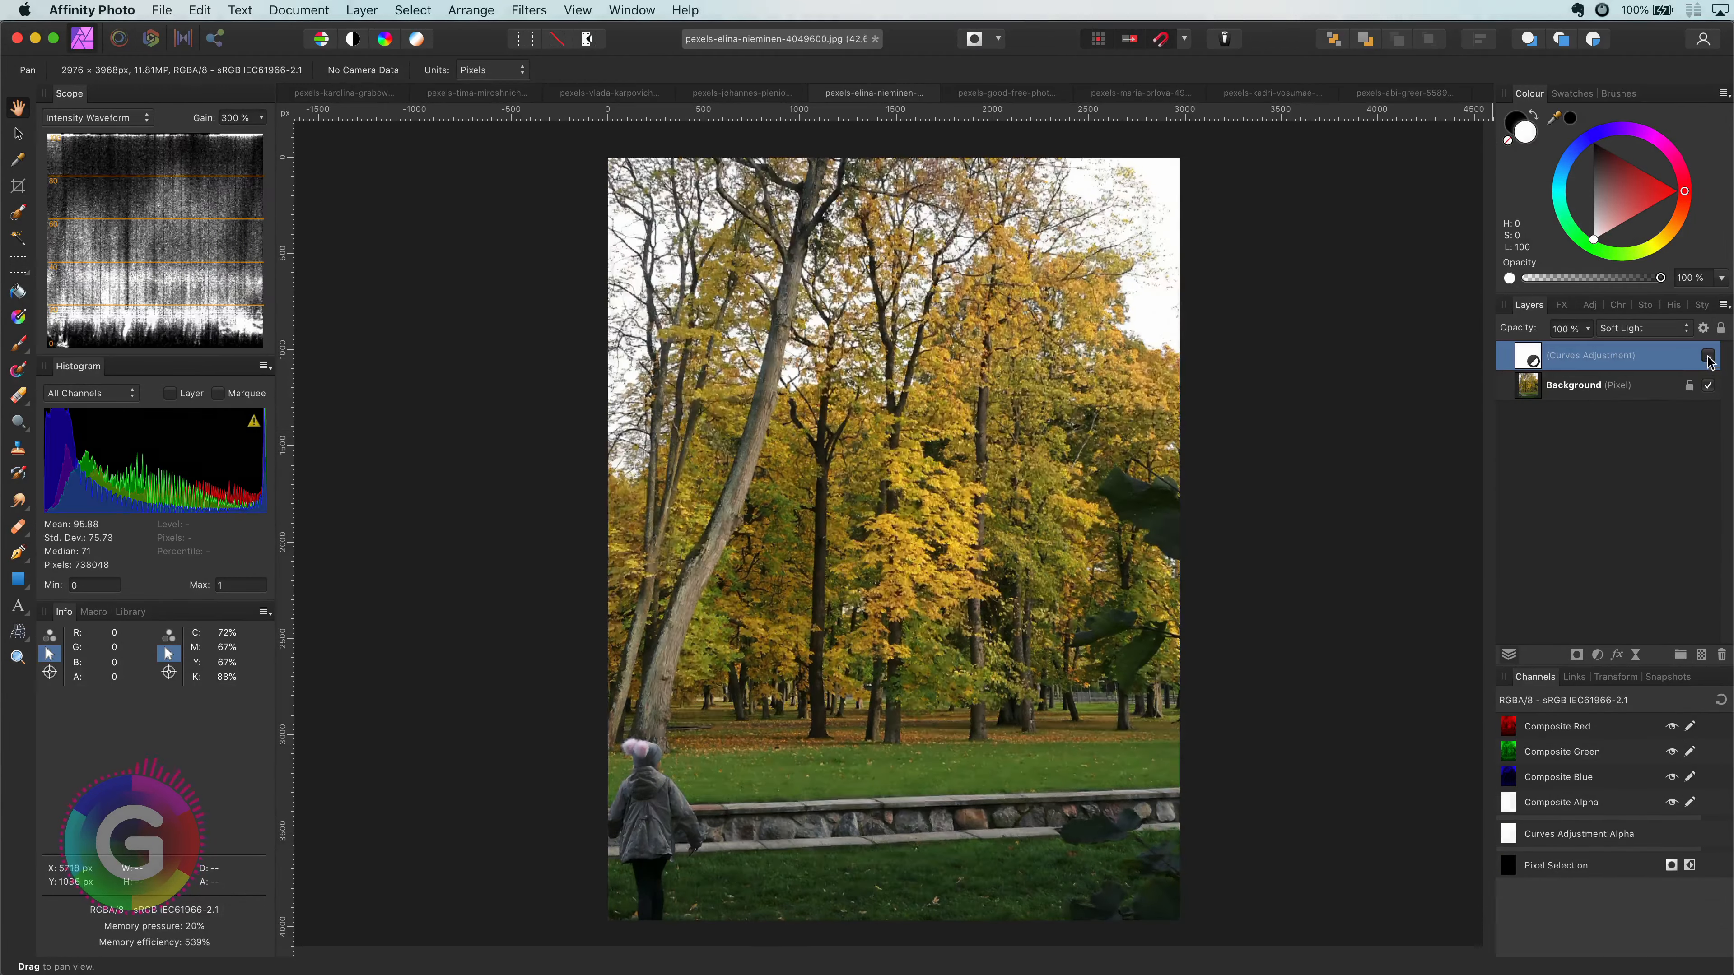
{"action": "left_click", "coordinate": [1619, 331]}
{"action": "left_click", "coordinate": [1621, 341]}
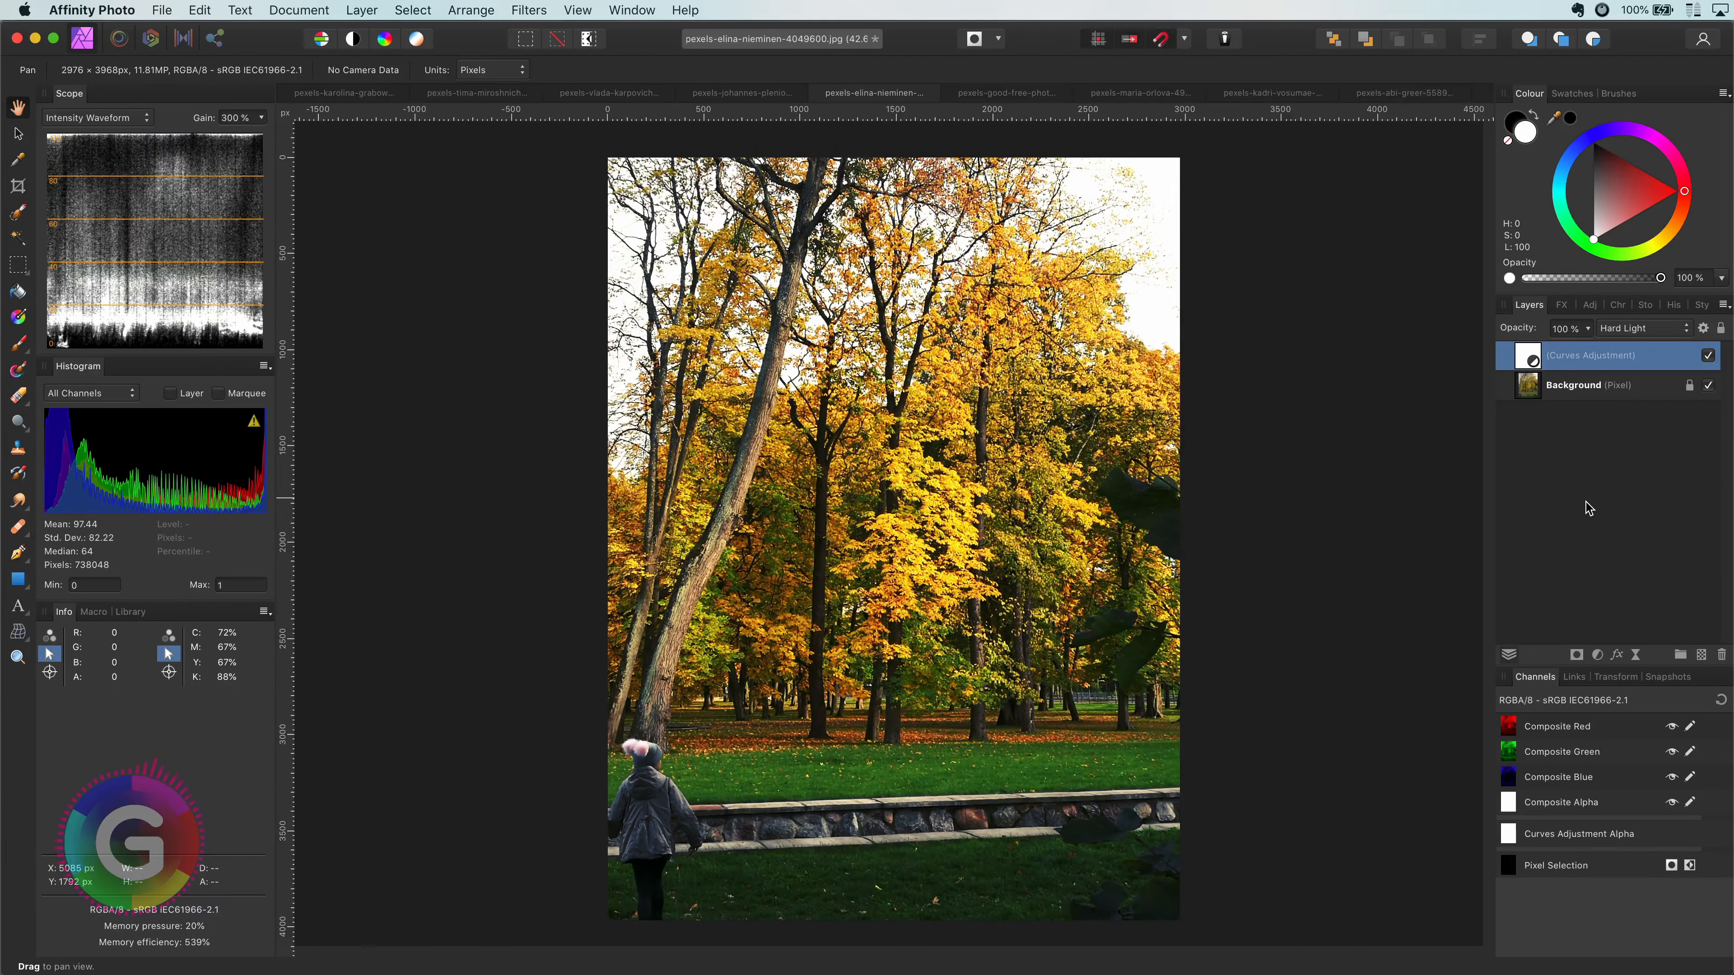
- Paste the Curves adjustment onto the tree-trunk forest photo and the trench-coat woman photo, checking the second before and after
{"action": "left_click", "coordinate": [740, 93]}
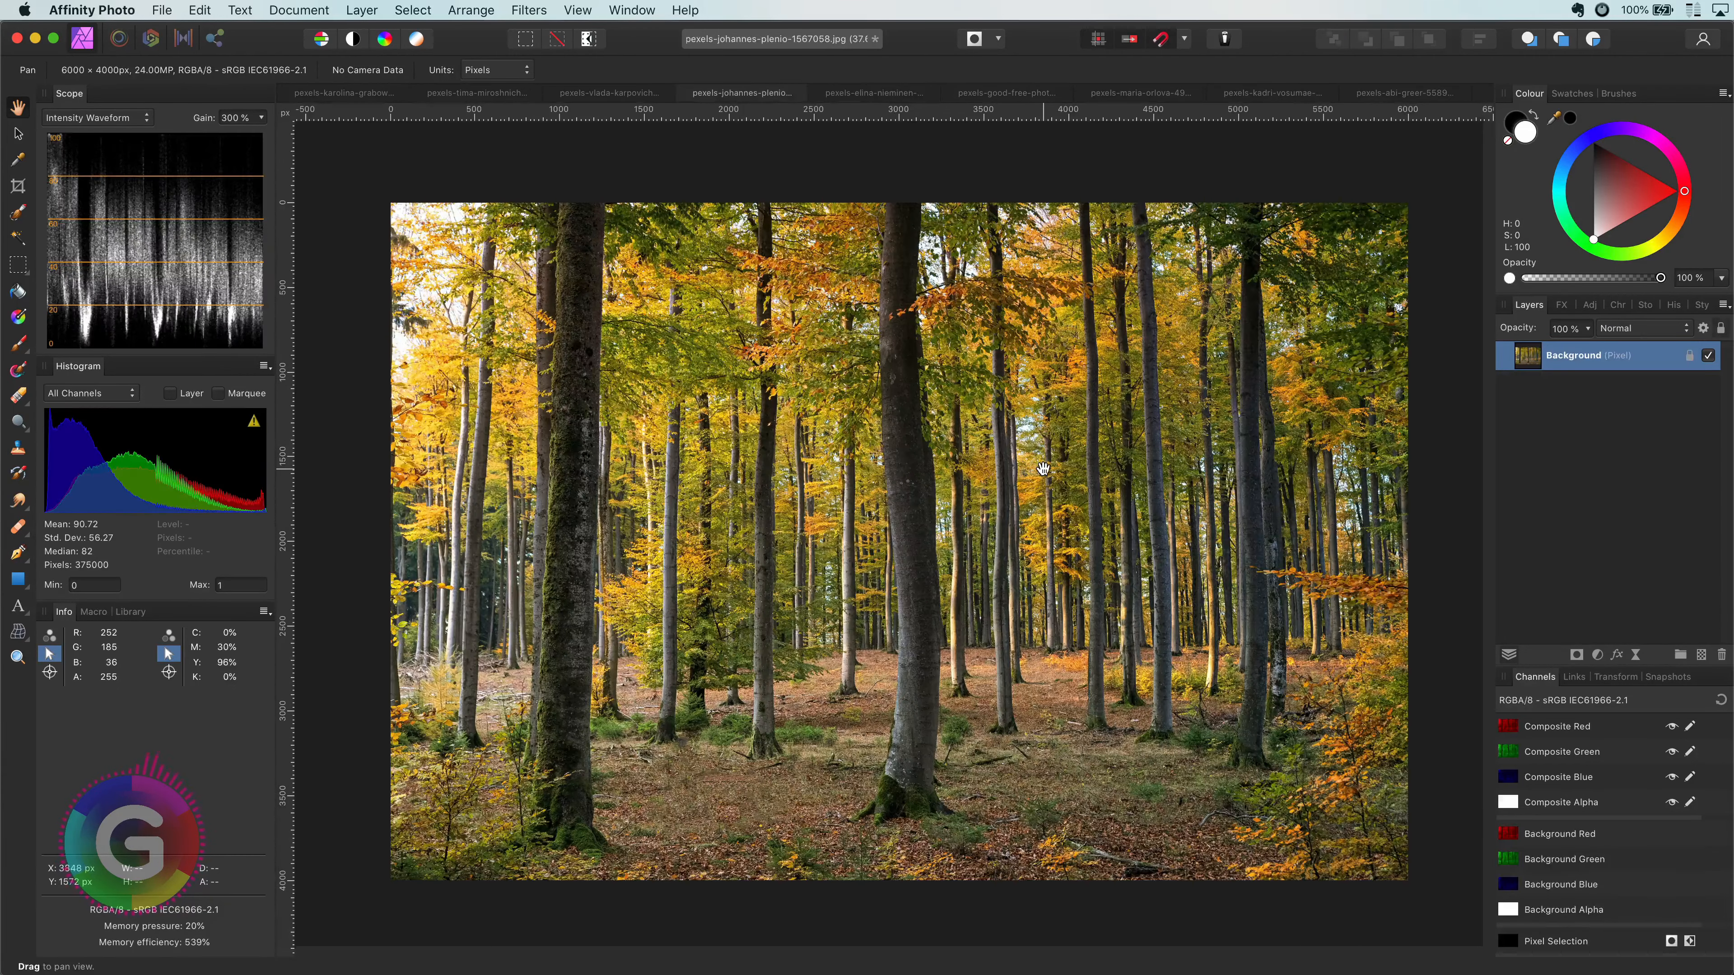
{"action": "key", "text": "super+v"}
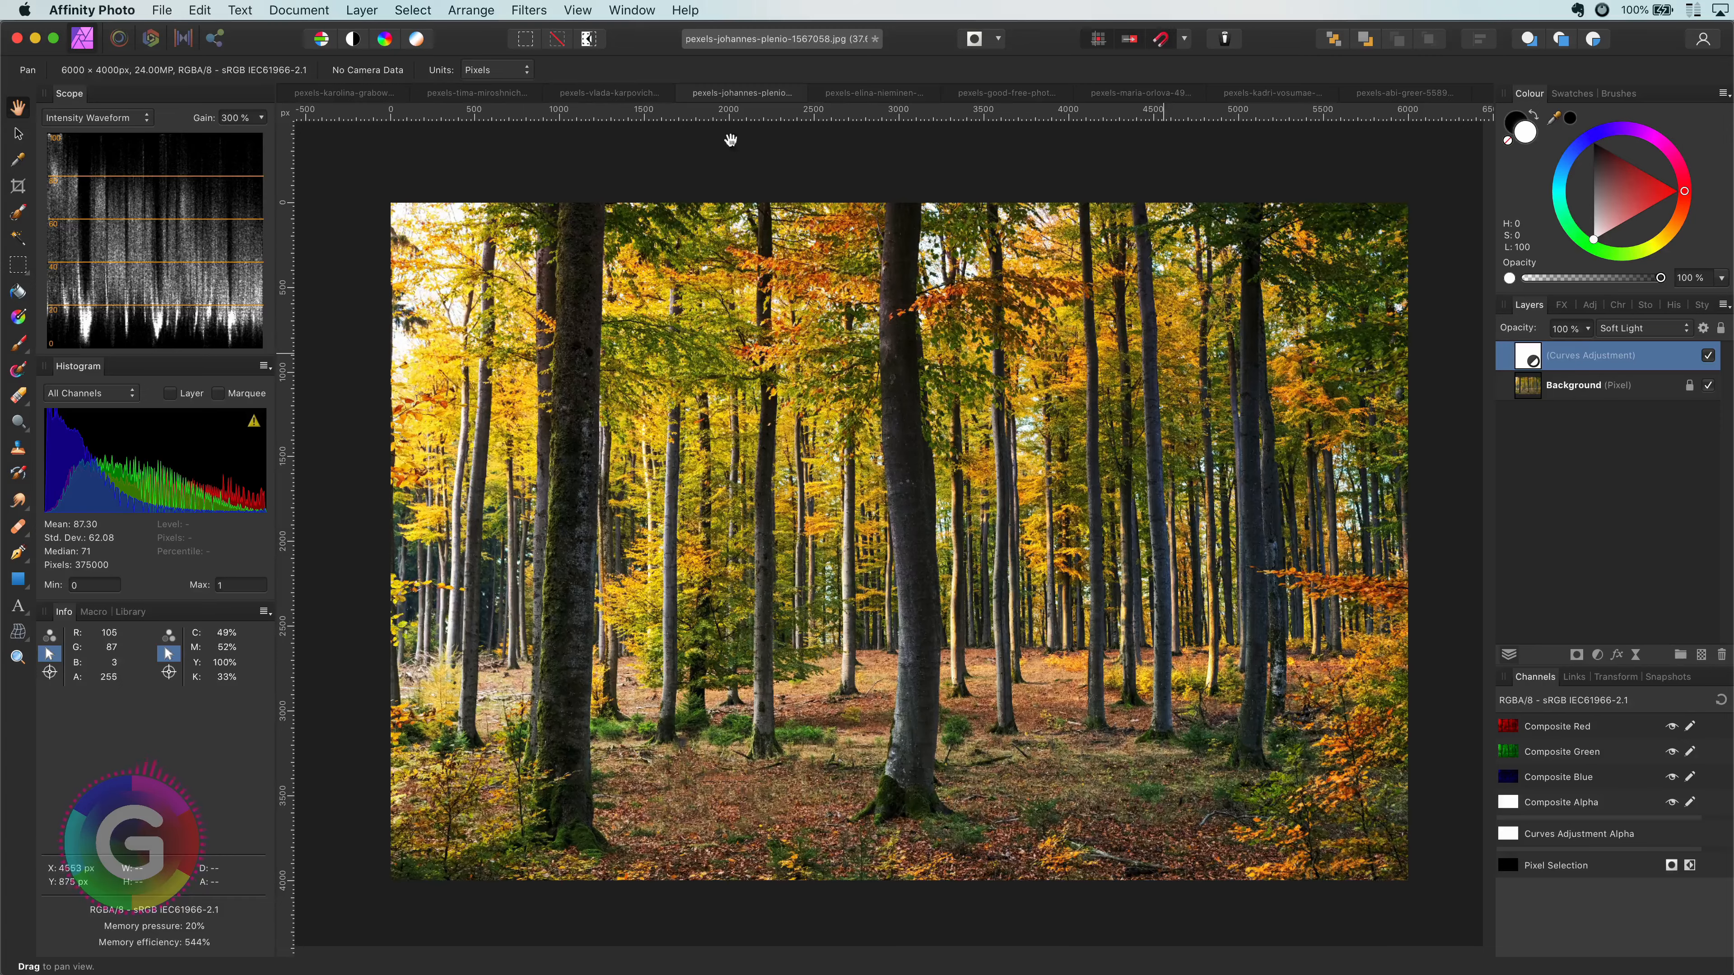
{"action": "left_click", "coordinate": [609, 93]}
{"action": "key", "text": "super+v"}
{"action": "left_click", "coordinate": [1708, 355]}
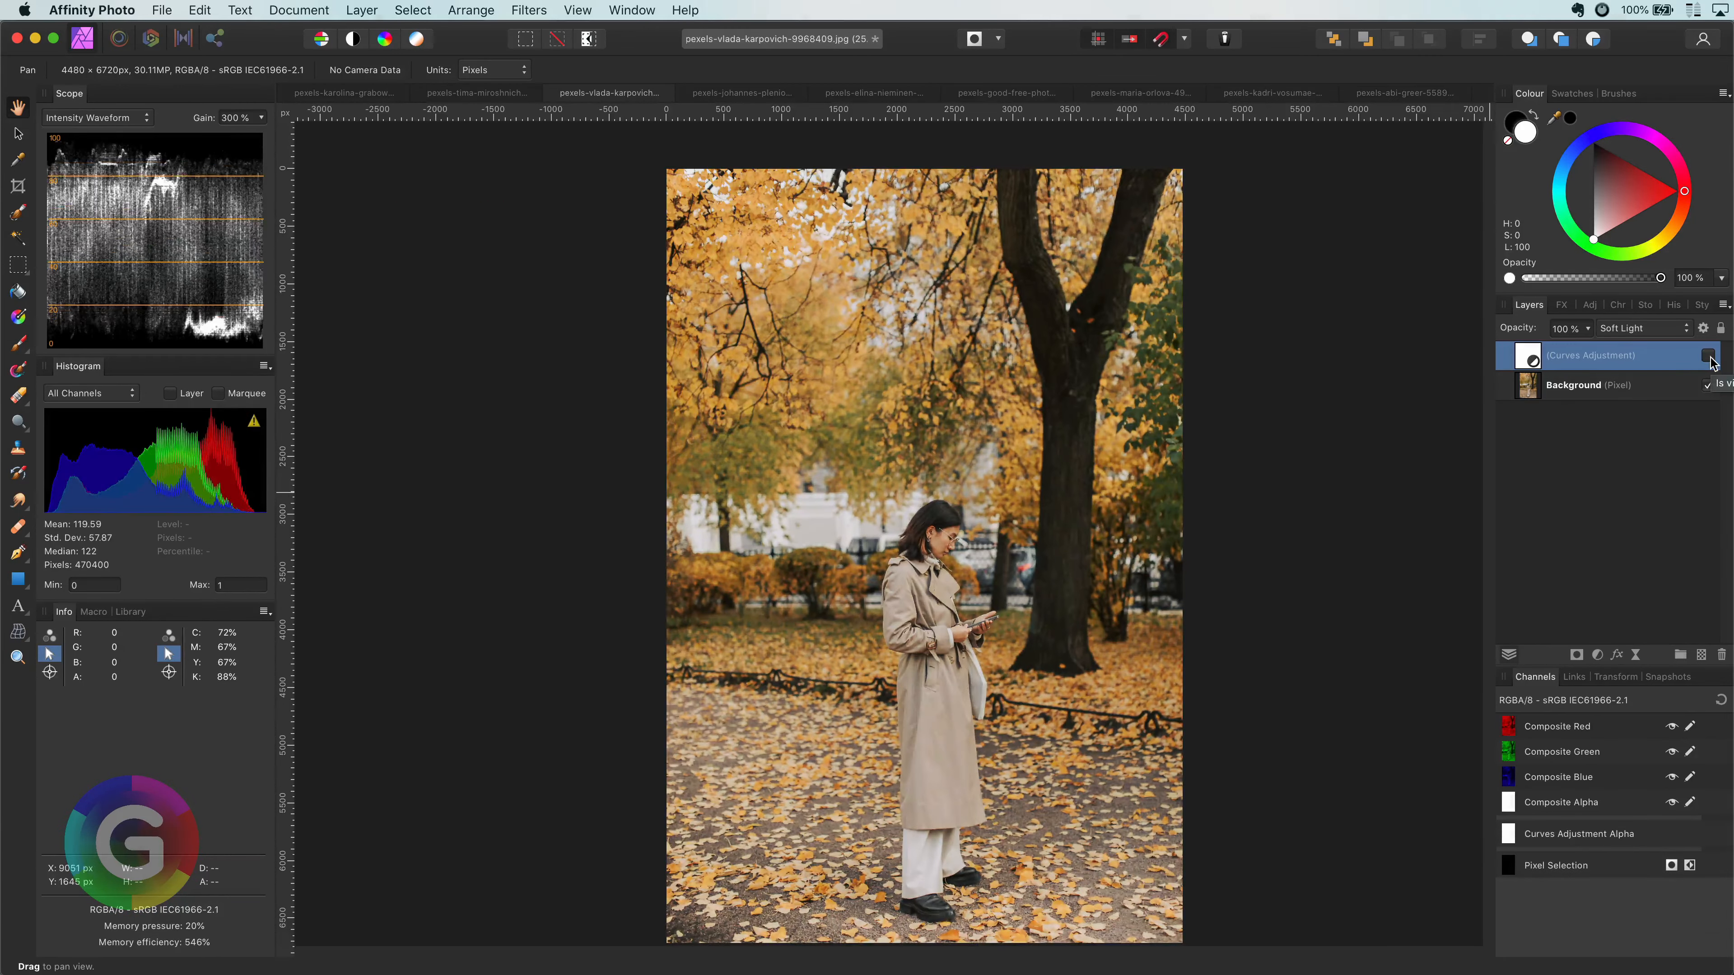
{"action": "left_click", "coordinate": [1708, 356]}
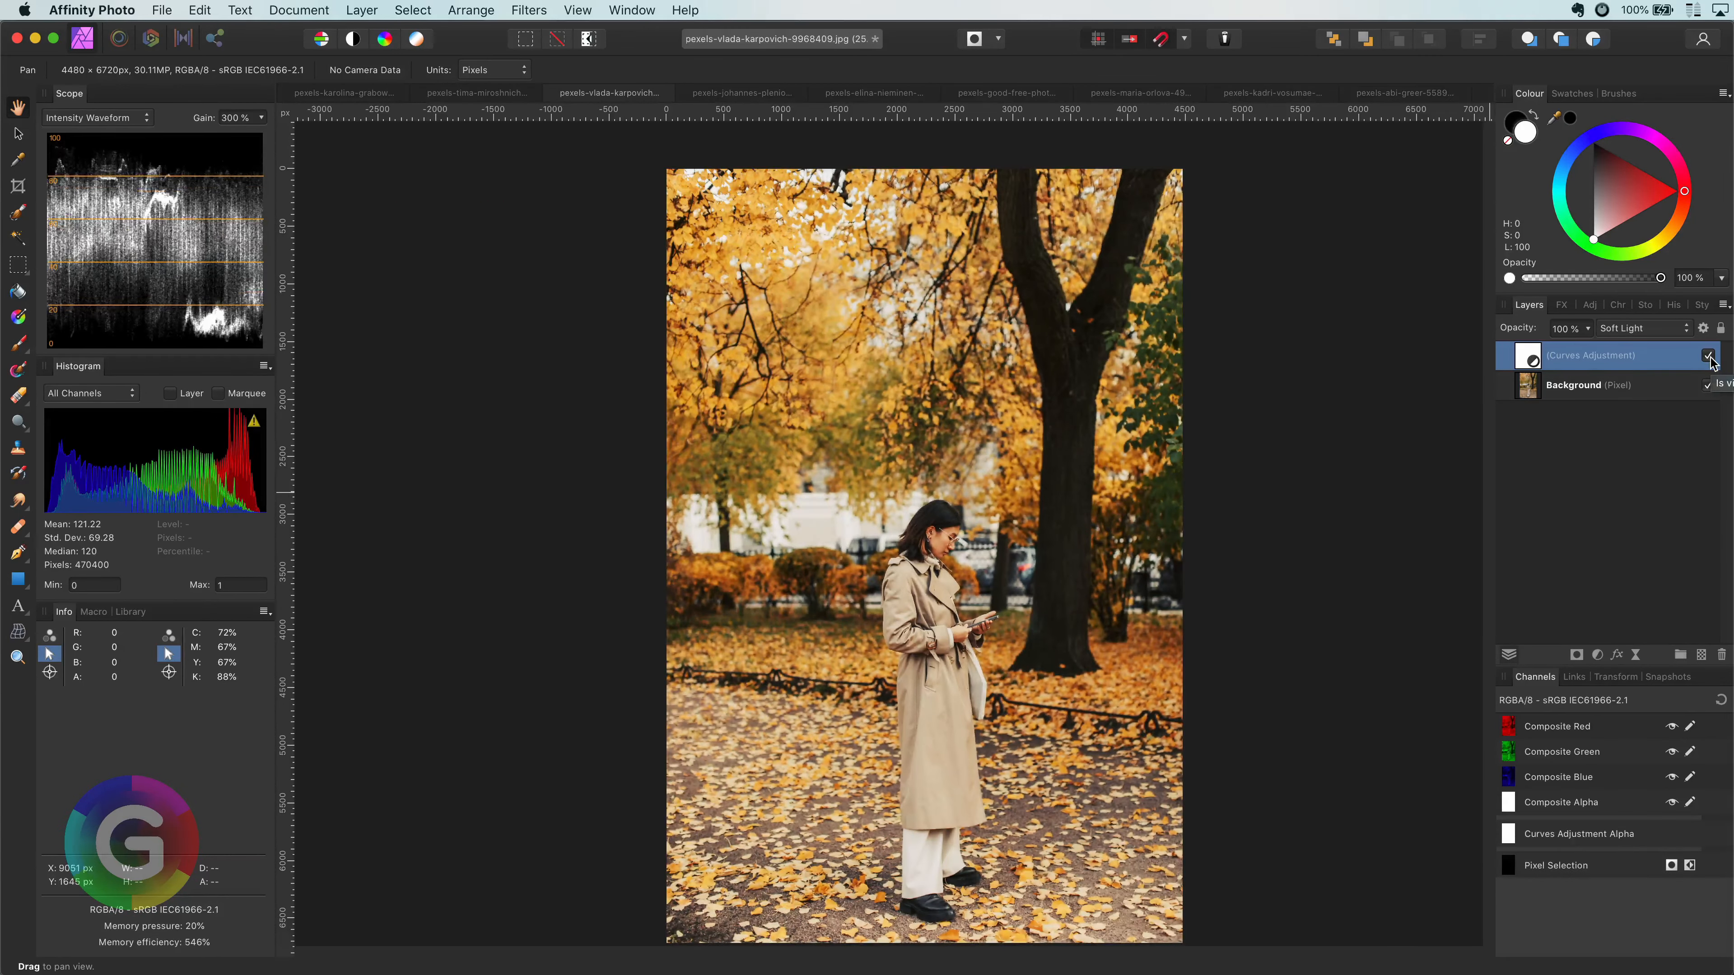
- Paste the Curves adjustment onto the photo of hands carving roast poultry and compare it hidden and shown
{"action": "left_click", "coordinate": [490, 96]}
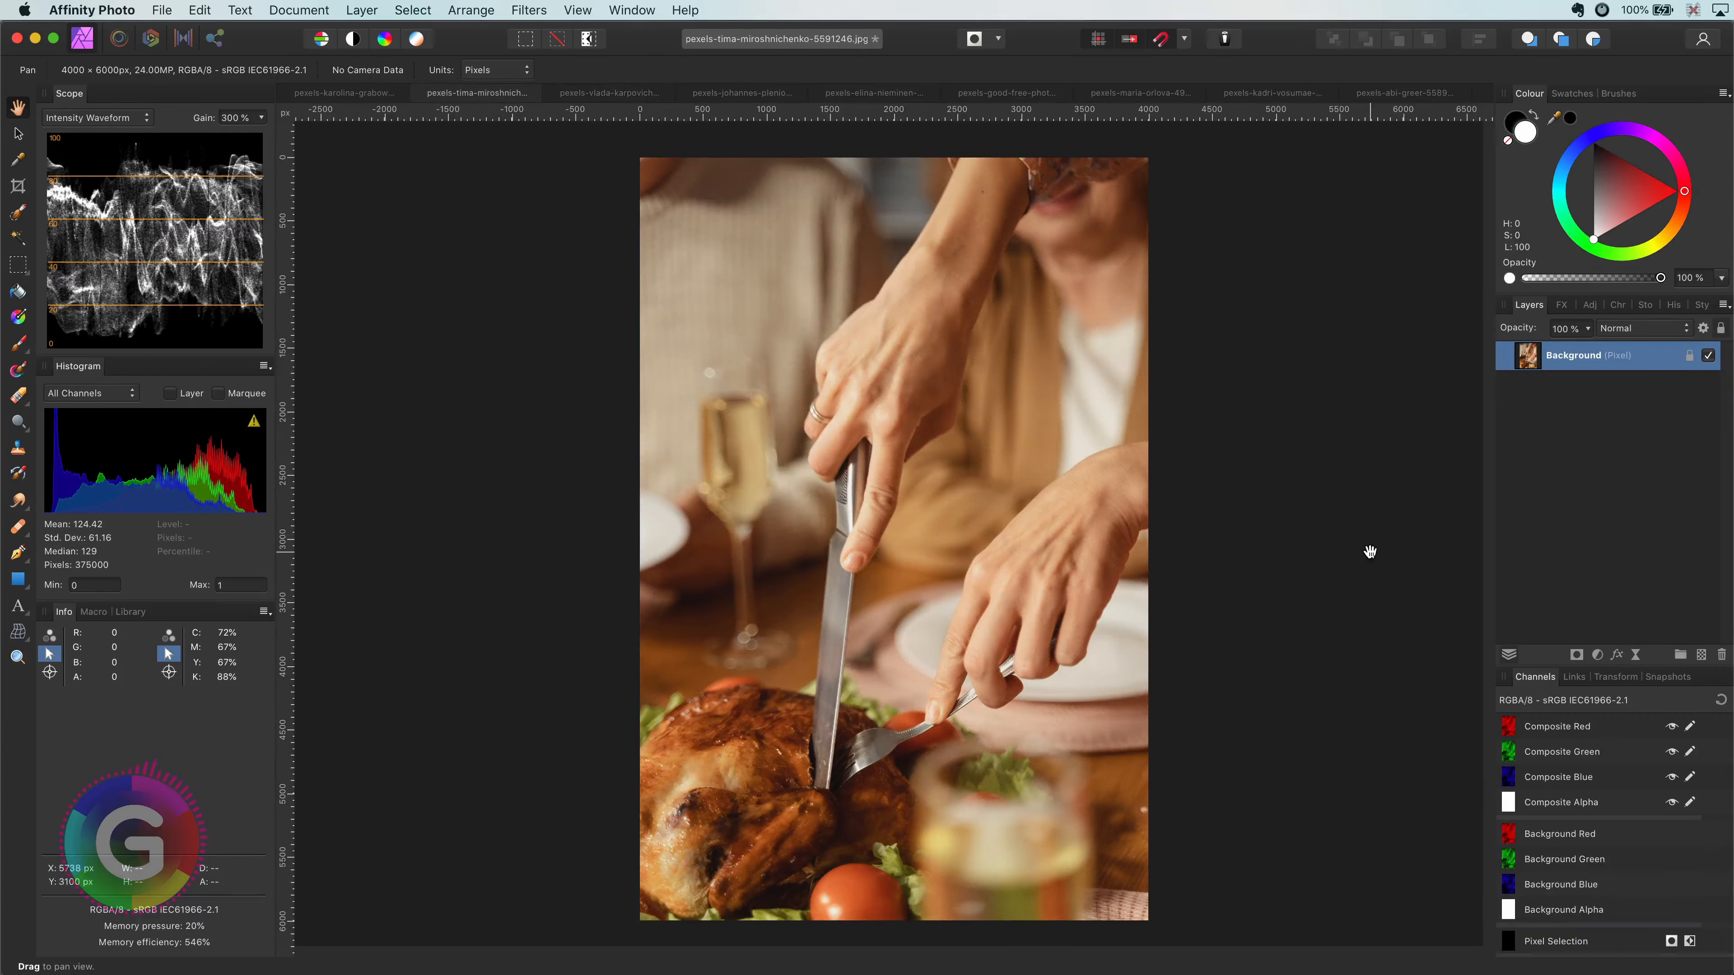
{"action": "key", "text": "super+v"}
{"action": "left_click", "coordinate": [1708, 356]}
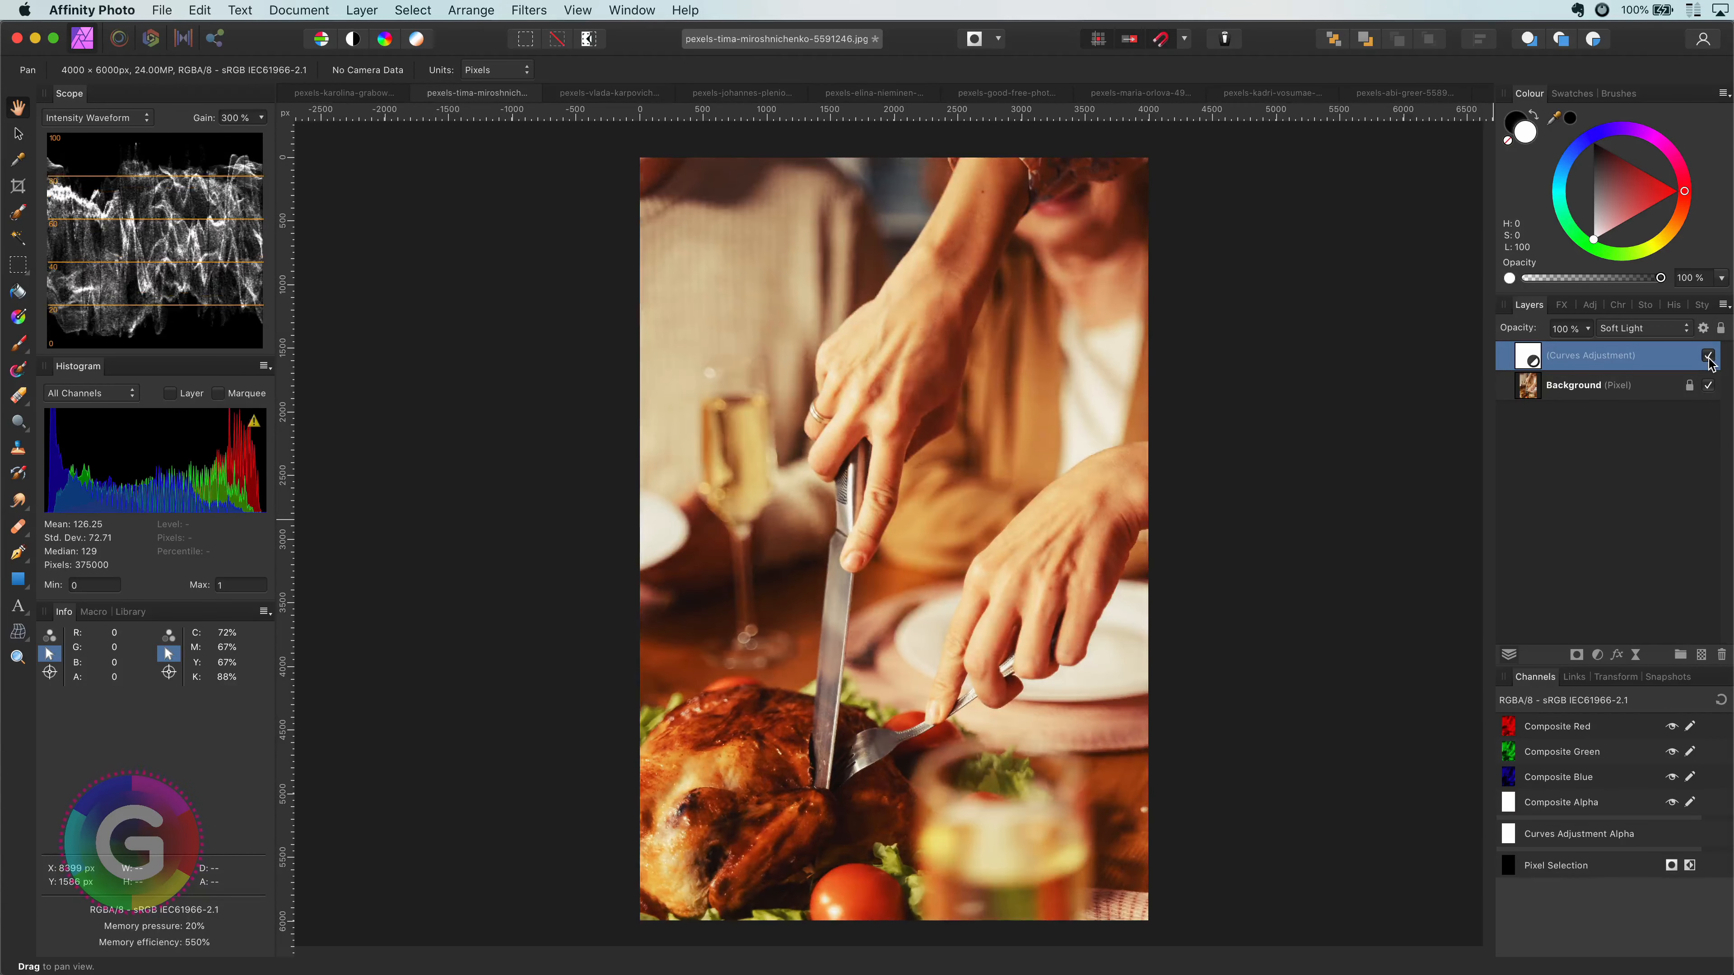
{"action": "left_click", "coordinate": [1708, 357]}
{"action": "left_click", "coordinate": [1708, 356]}
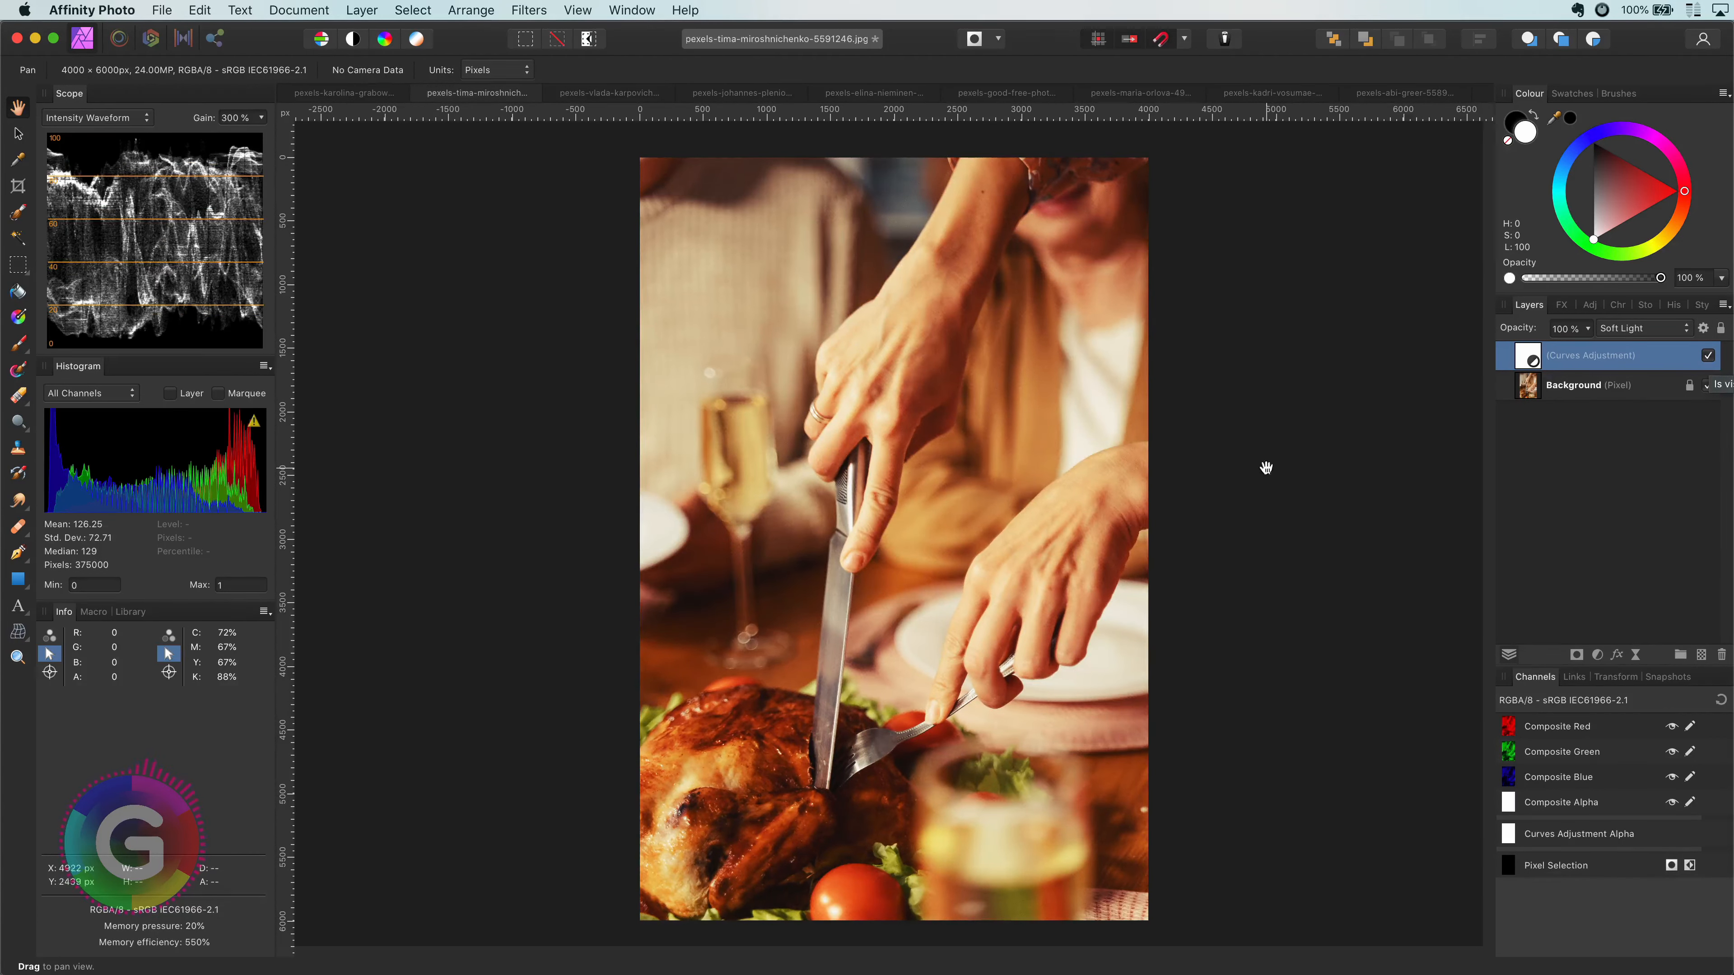
- Paste the Curves adjustment onto the wine-pouring dinner photo and shape its underlying composition range to 100% at 25% input and 0% at 100% input
{"action": "left_click", "coordinate": [379, 94]}
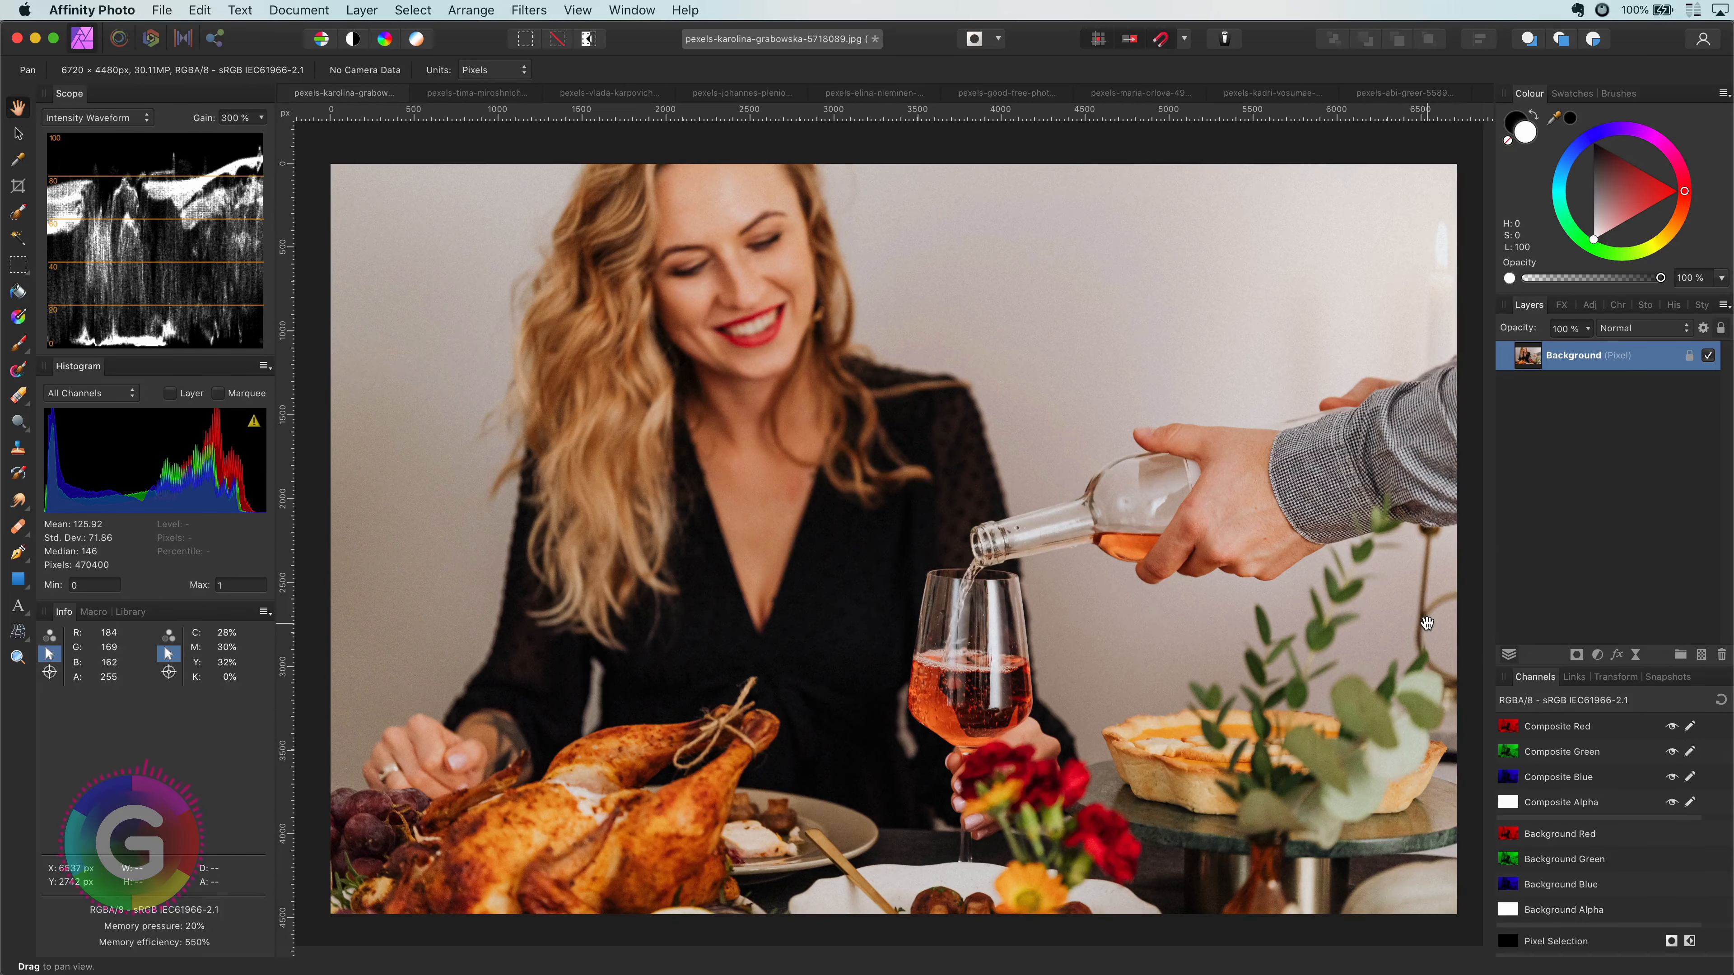
{"action": "key", "text": "super+v"}
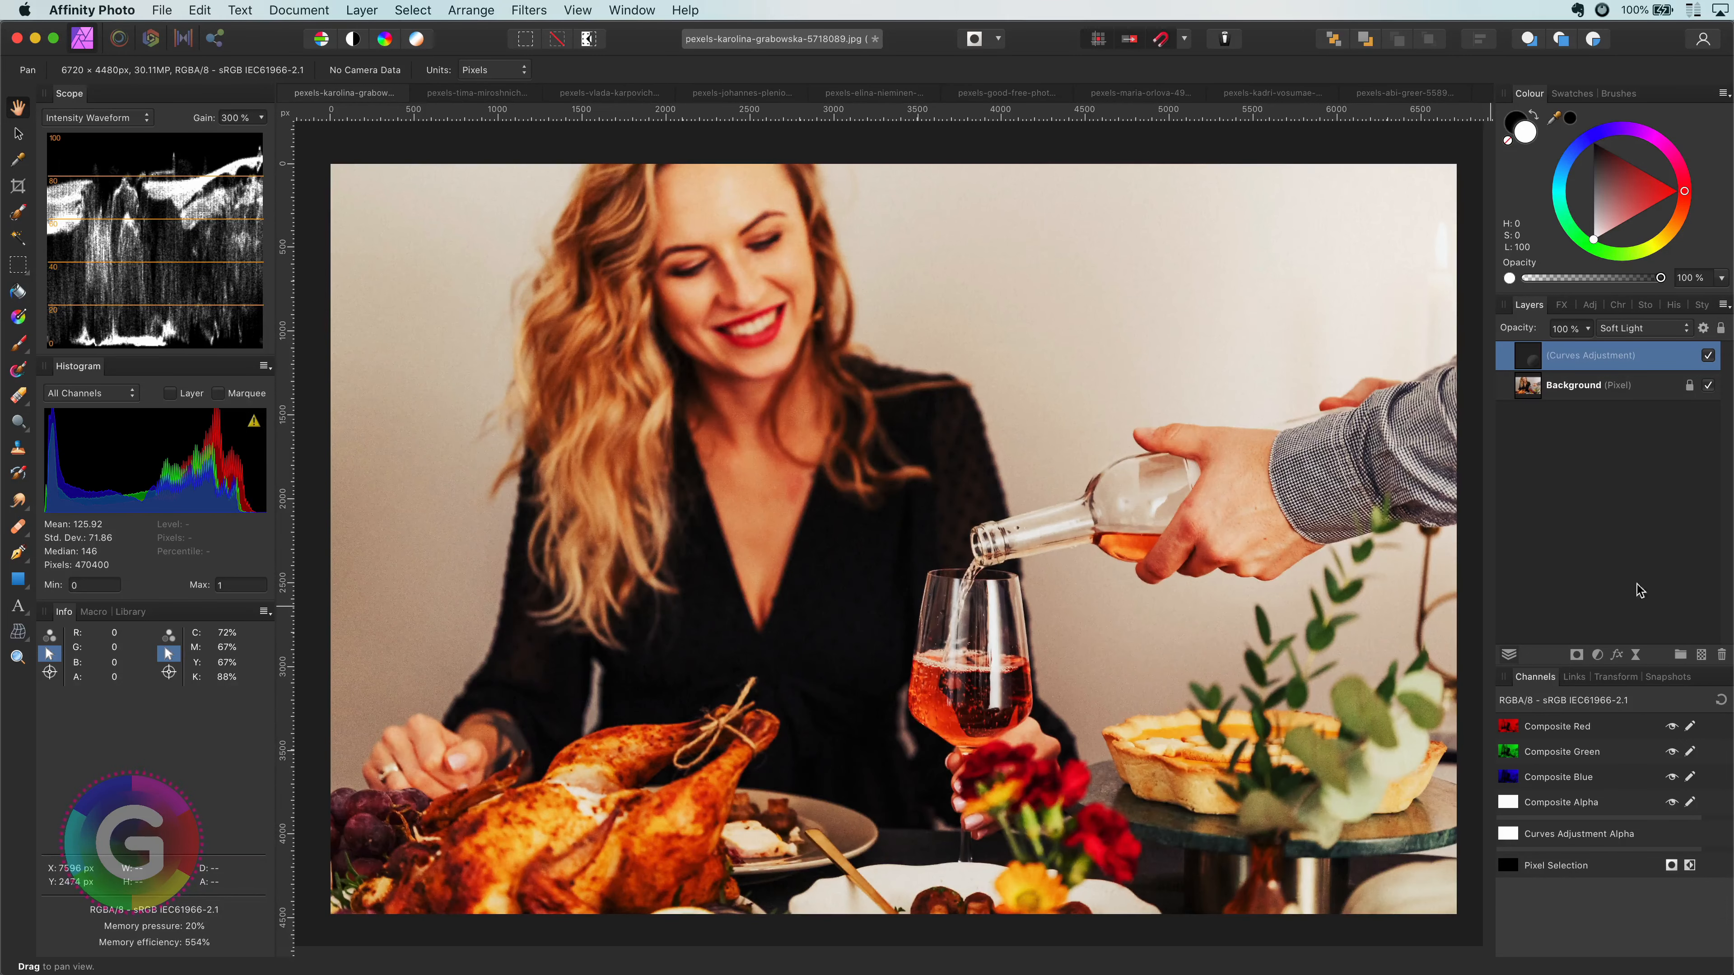
{"action": "left_click", "coordinate": [1703, 329]}
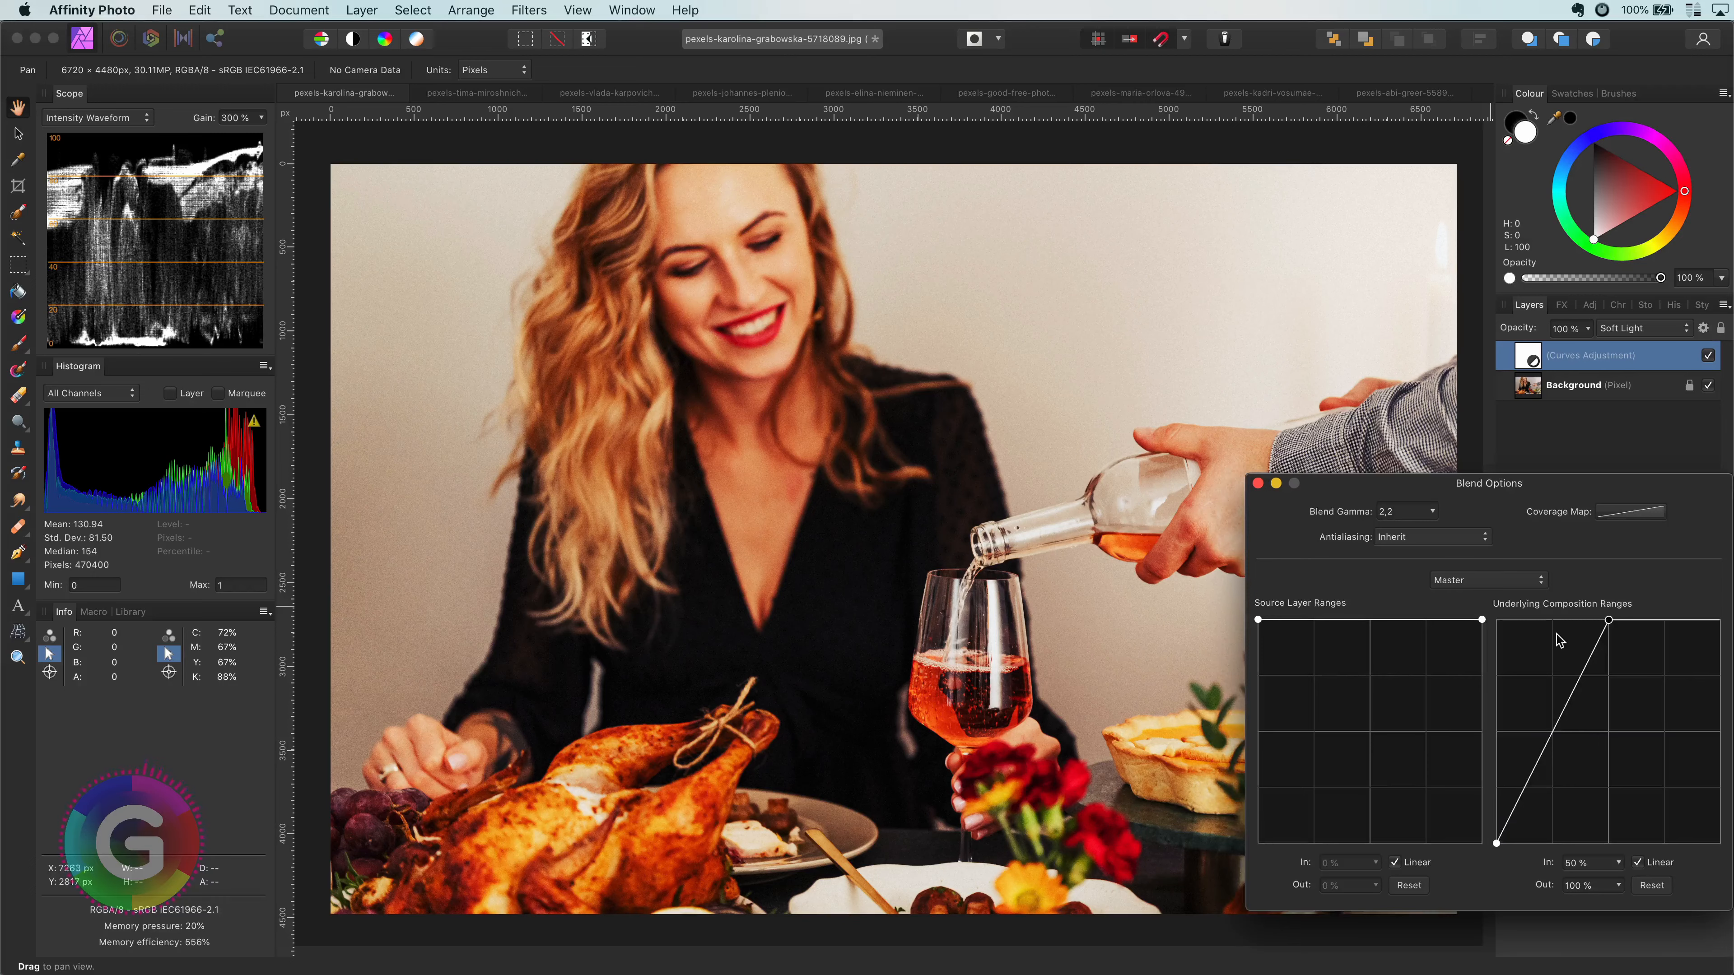
{"action": "left_click_drag", "start_coordinate": [1719, 620], "coordinate": [1721, 843]}
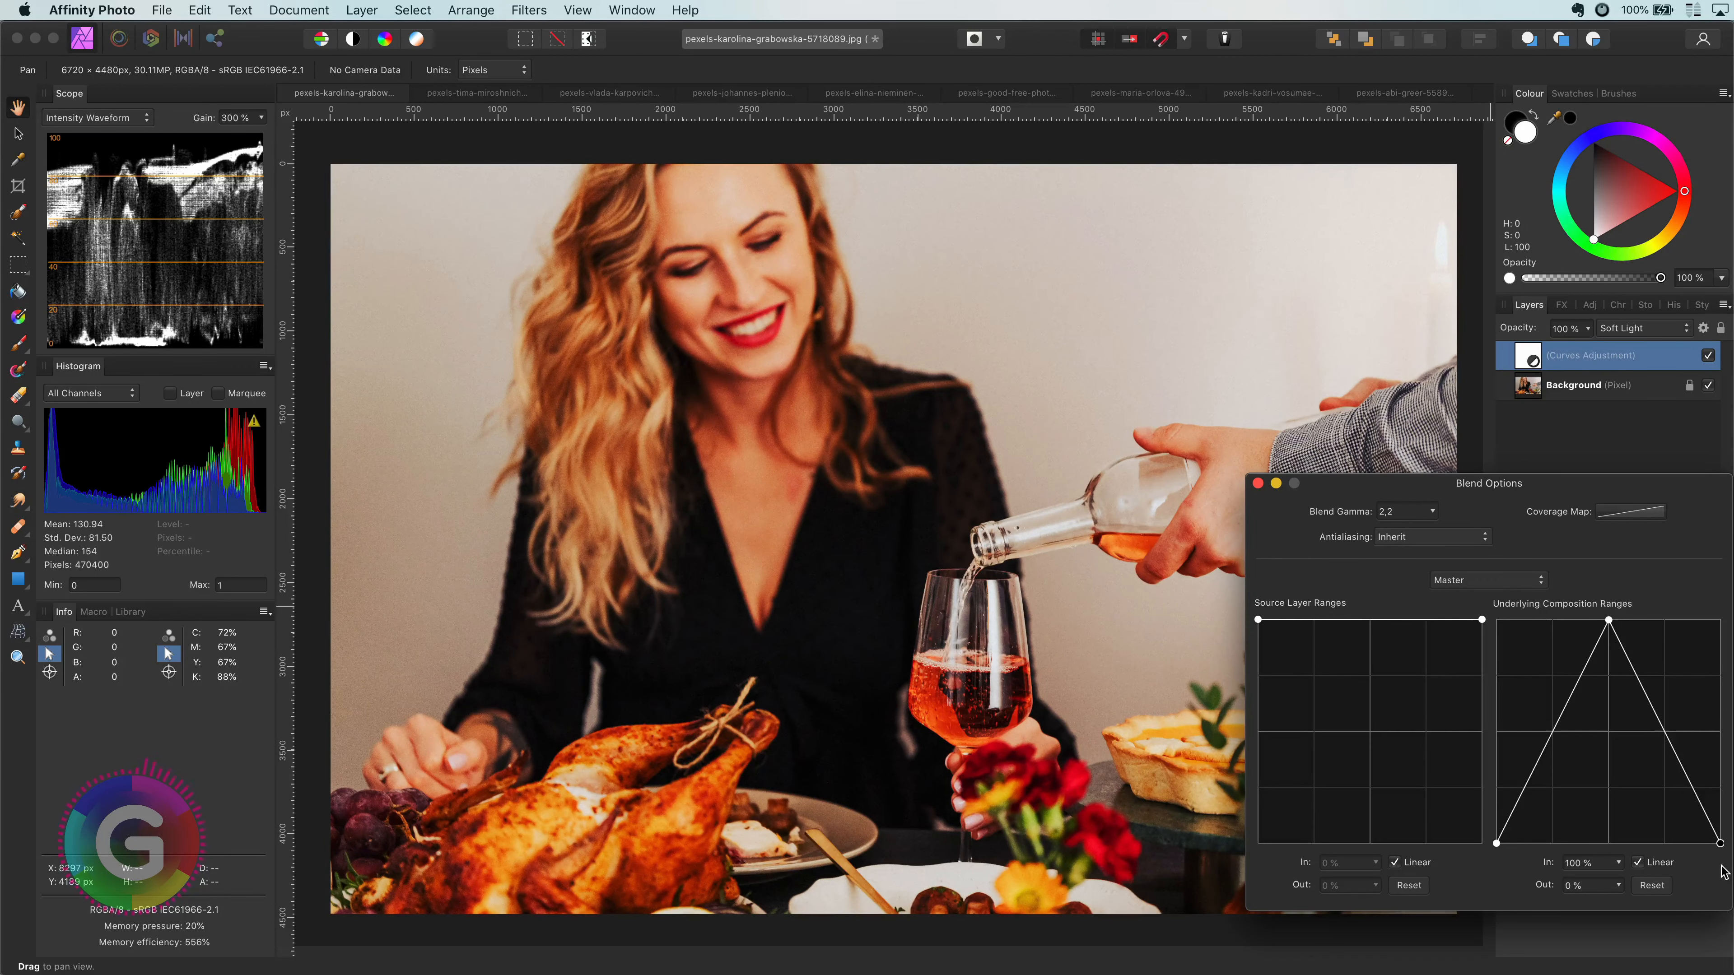
{"action": "left_click_drag", "start_coordinate": [1606, 618], "coordinate": [1554, 620]}
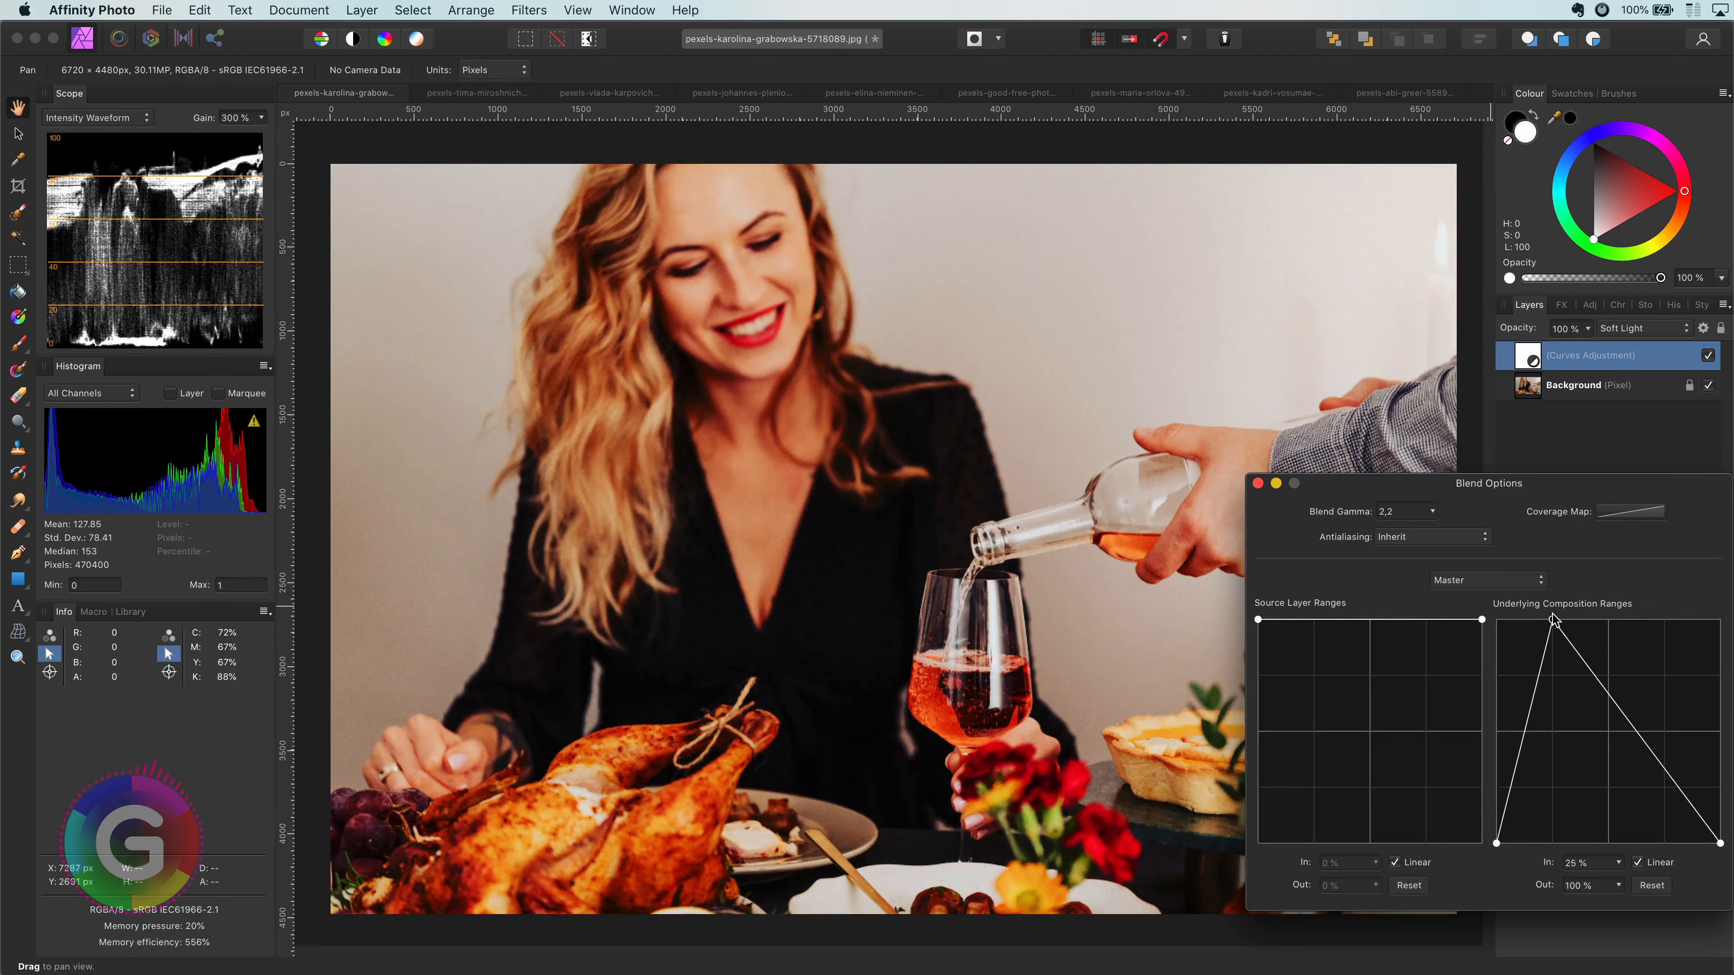
{"action": "left_click", "coordinate": [1258, 482]}
- Compare the wine-pouring dinner photo repeatedly with the range-limited Curves adjustment hidden and shown
{"action": "left_click", "coordinate": [1708, 356]}
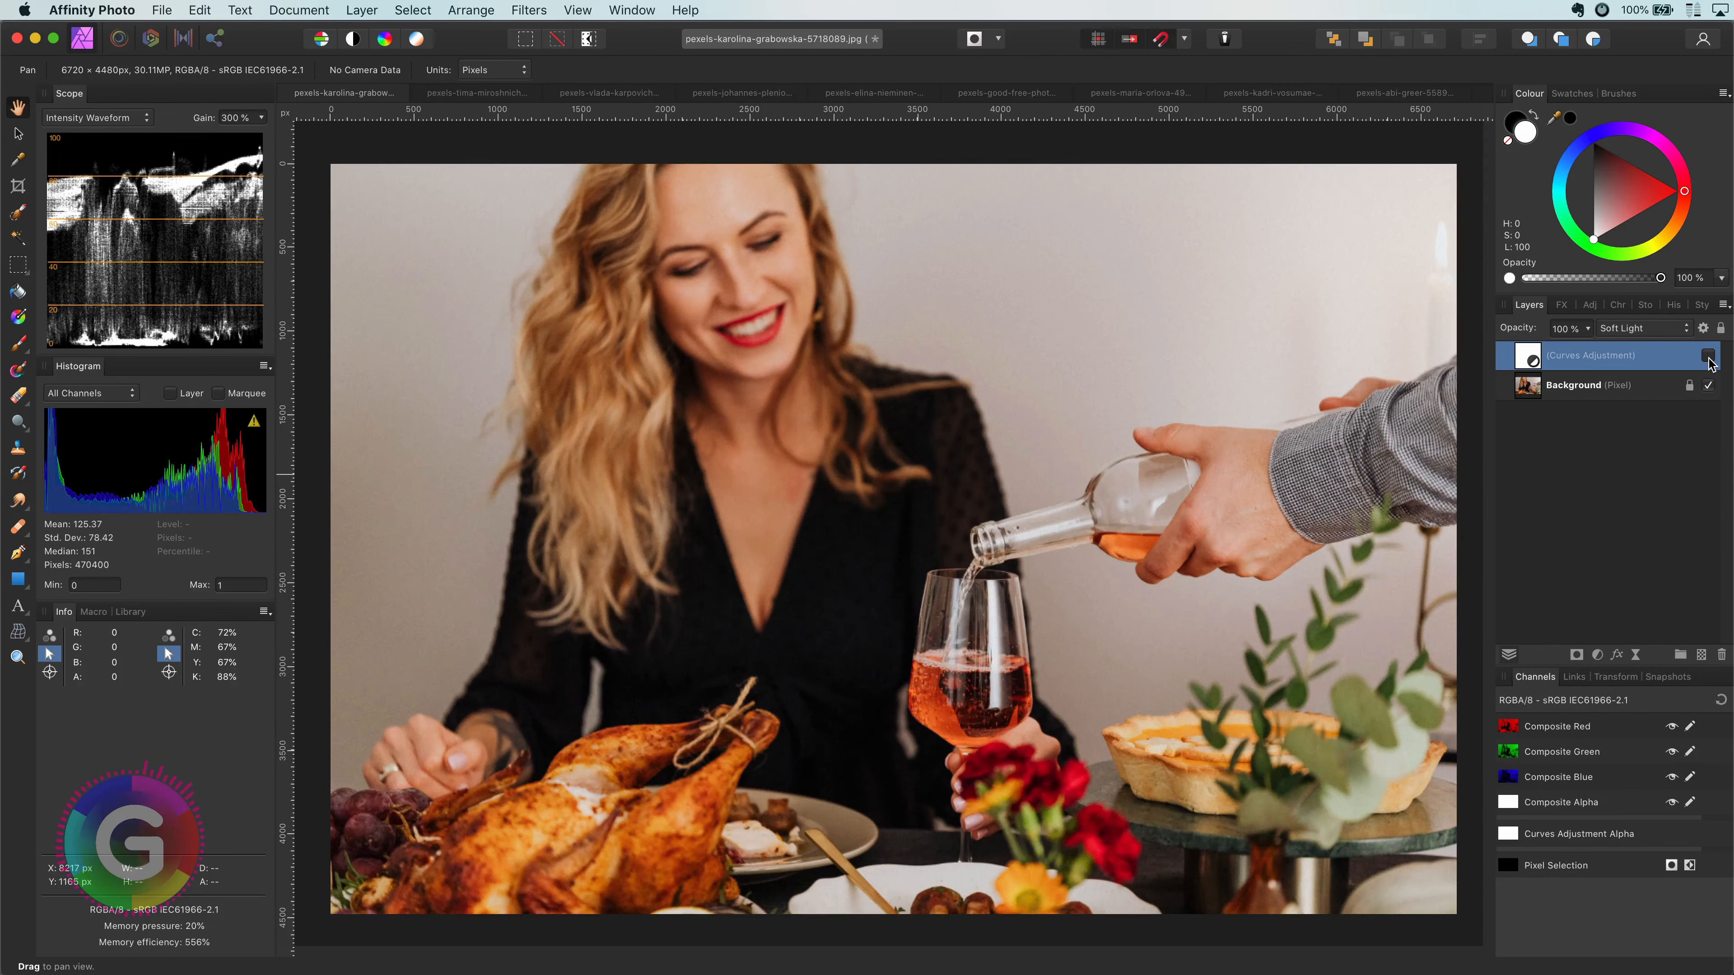
{"action": "left_click", "coordinate": [1708, 356]}
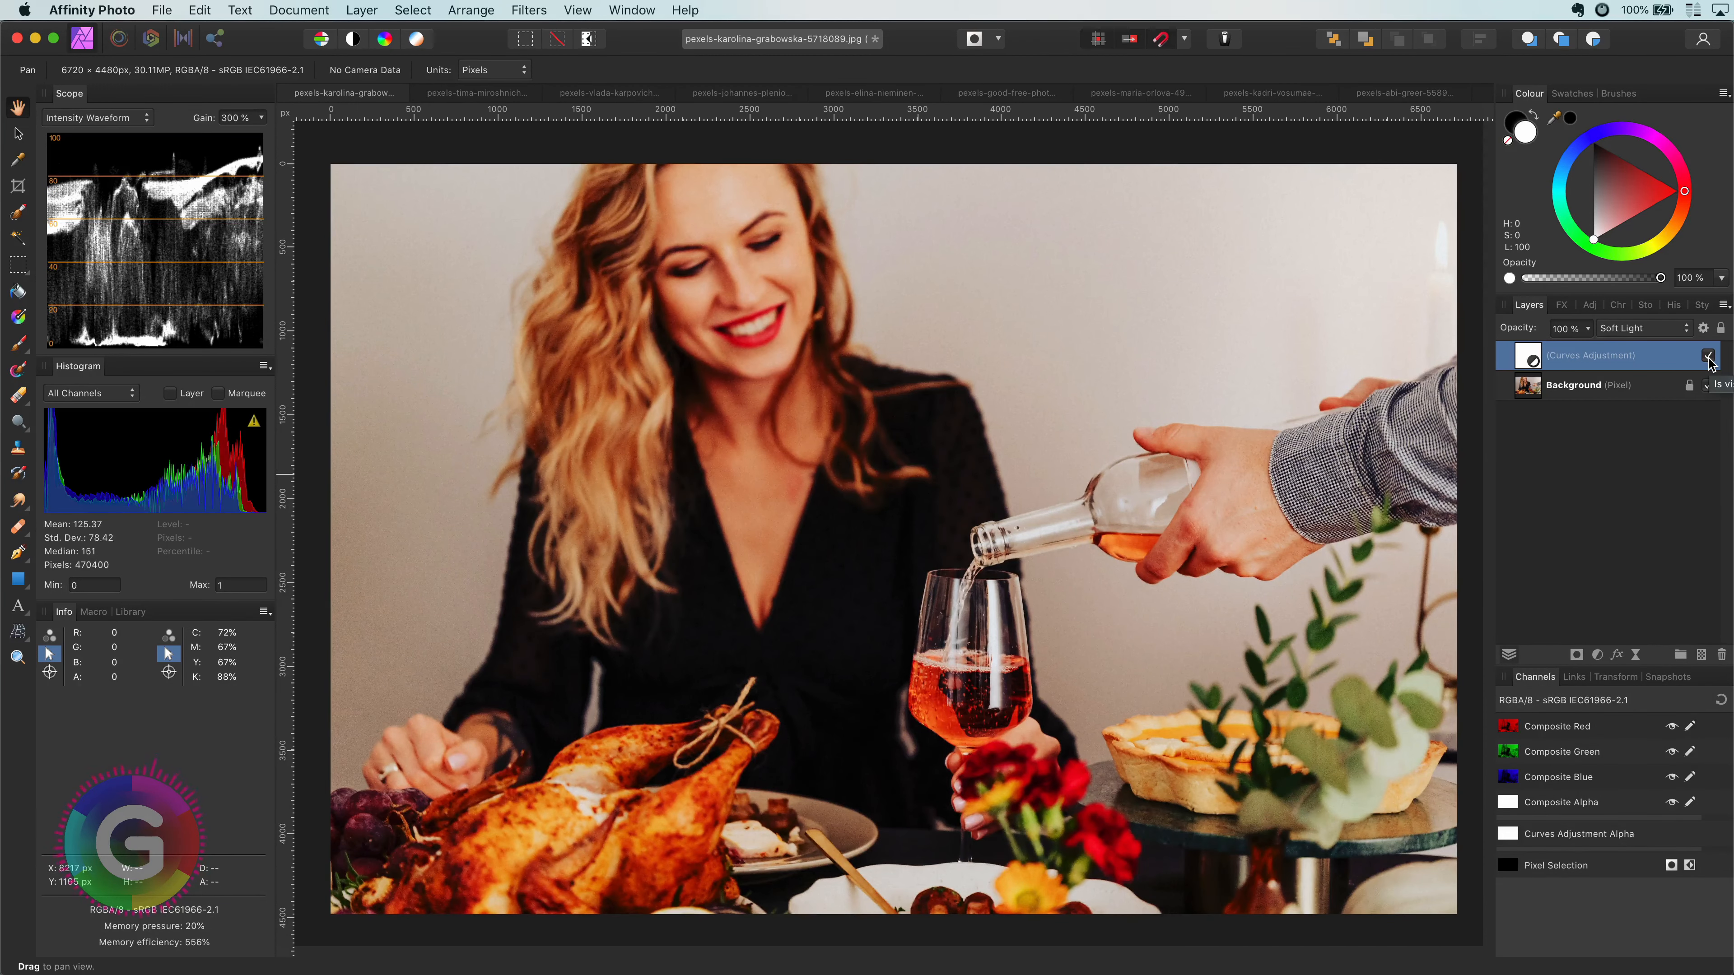
{"action": "left_click", "coordinate": [1708, 356]}
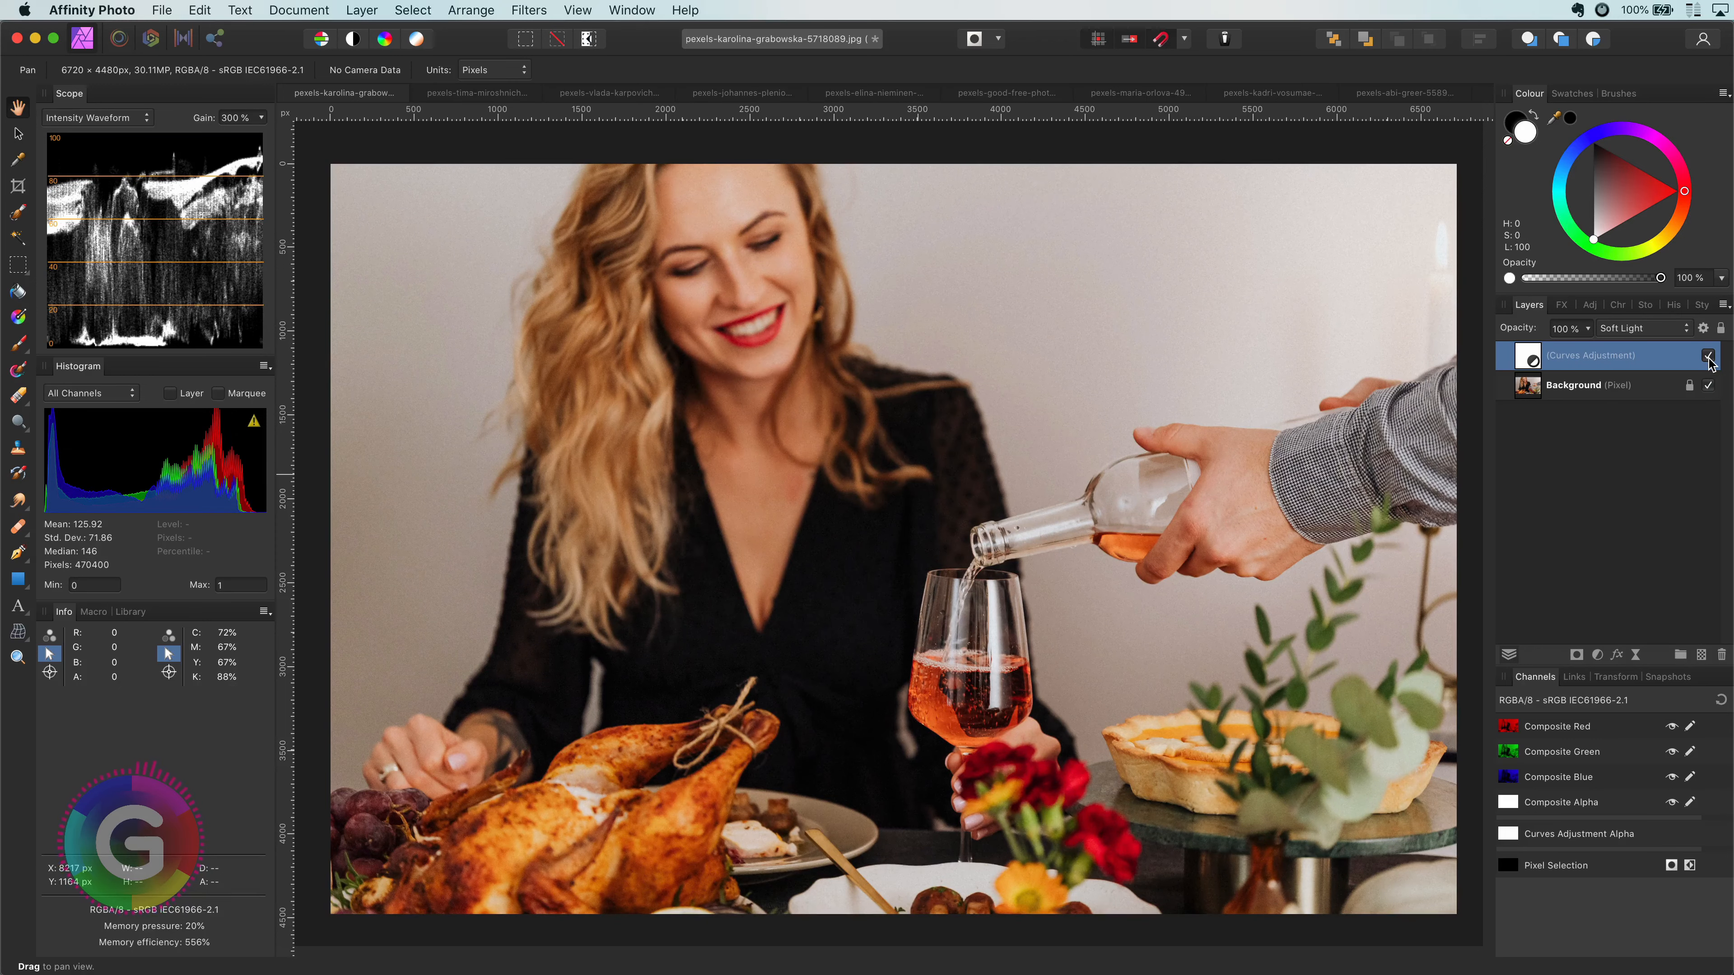
{"action": "left_click", "coordinate": [1708, 356]}
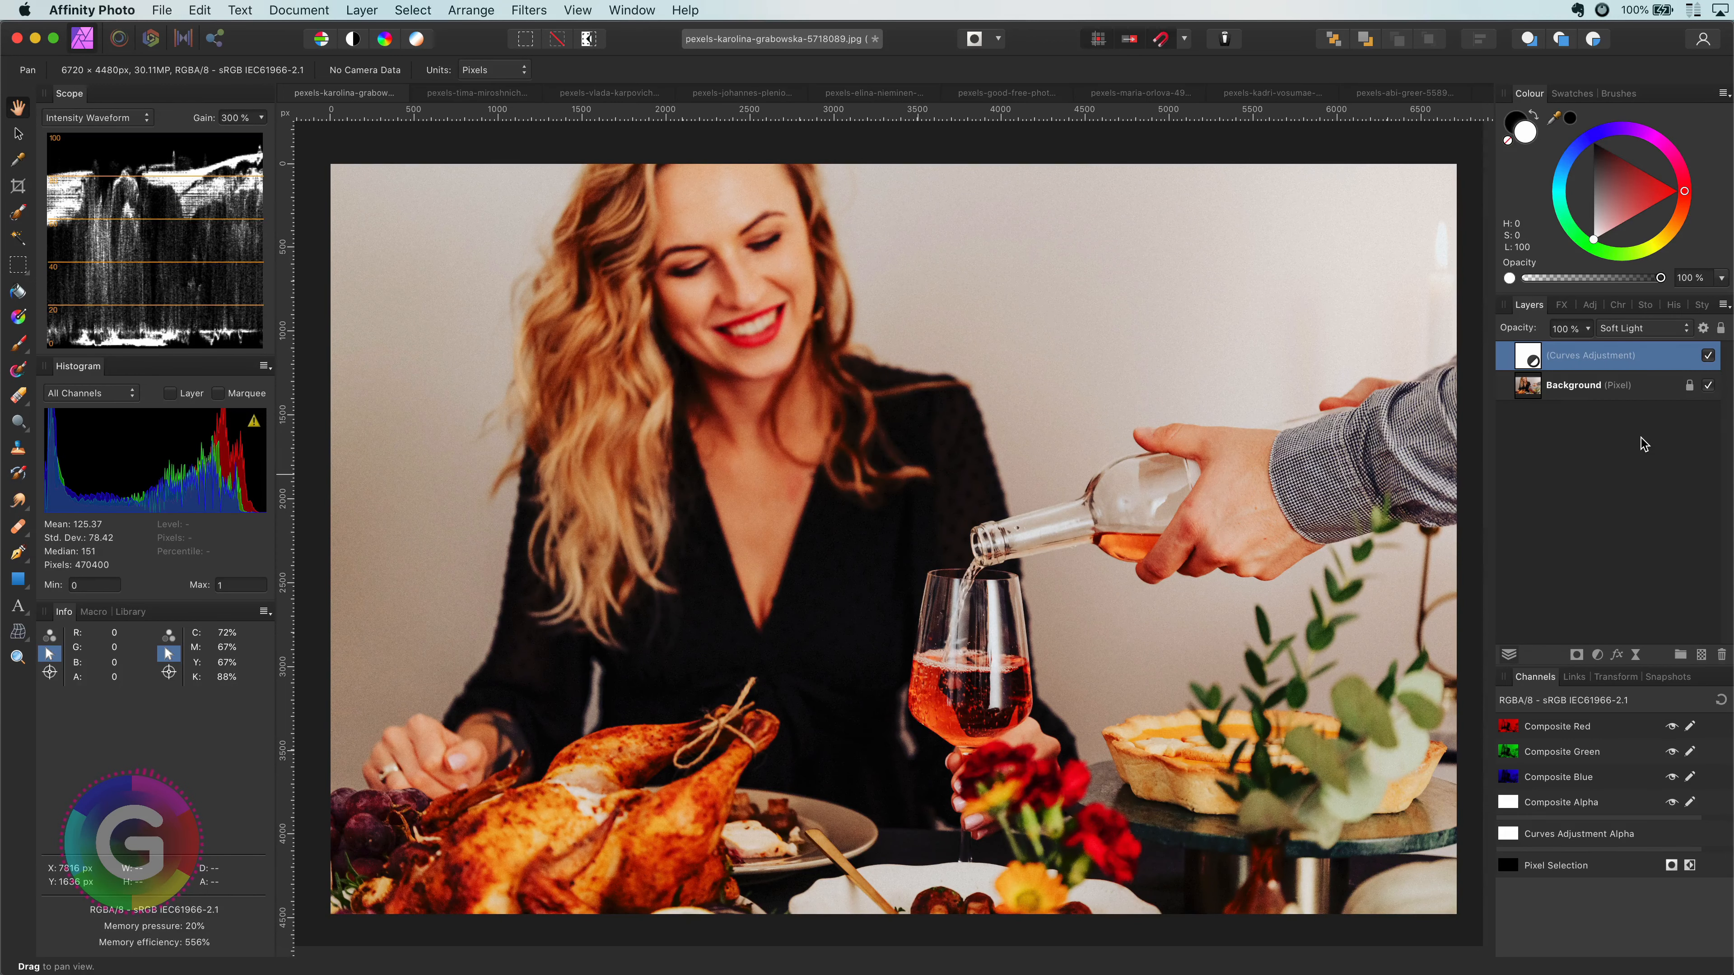
- Return to the portrait of the seated woman among red leaves and select both the Selective Colour and Curves adjustments
{"action": "left_click", "coordinate": [1404, 98]}
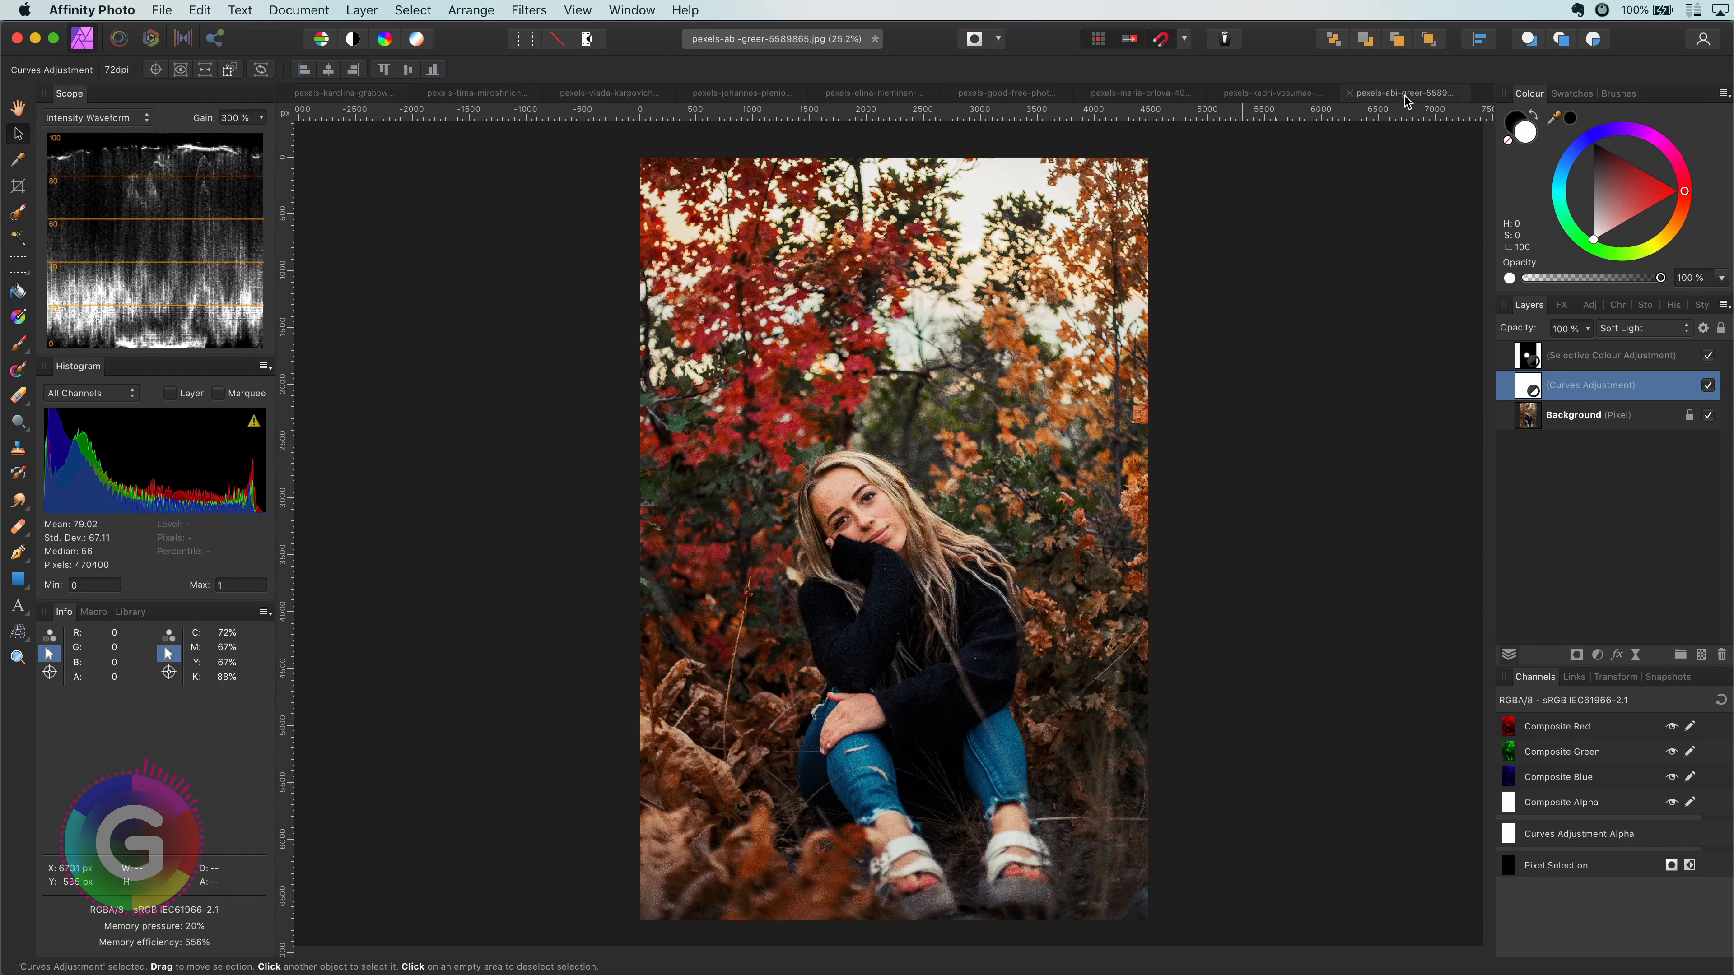
{"action": "left_click", "coordinate": [1637, 365], "text": "shift"}
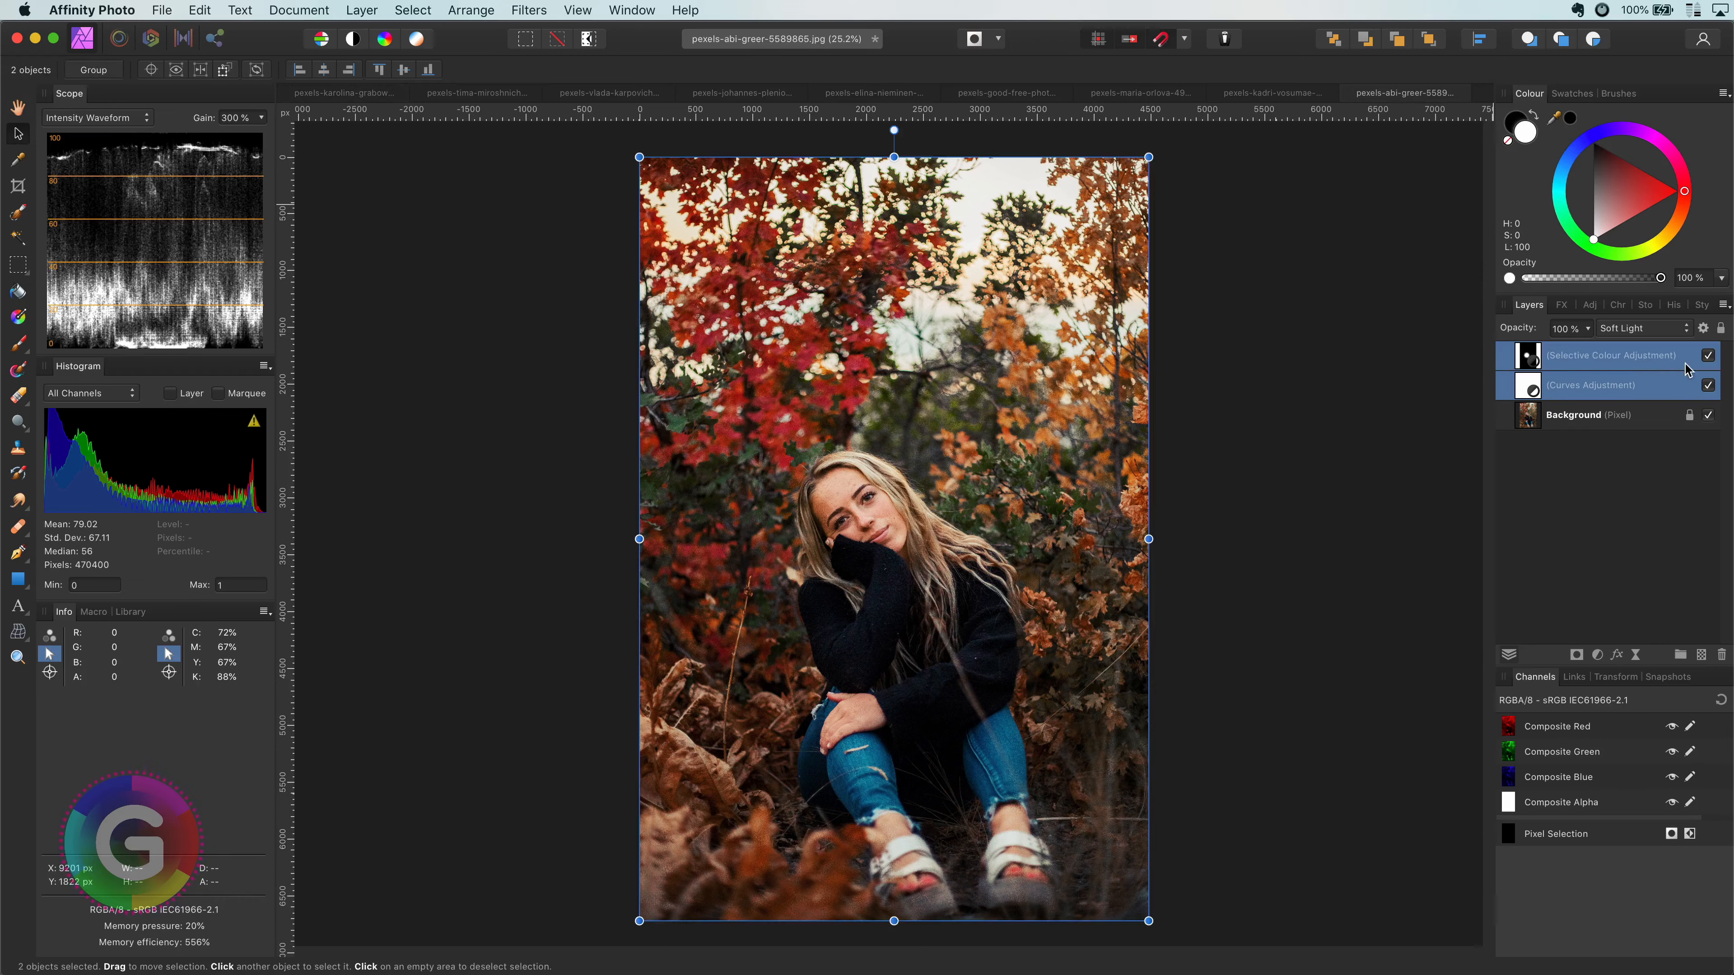